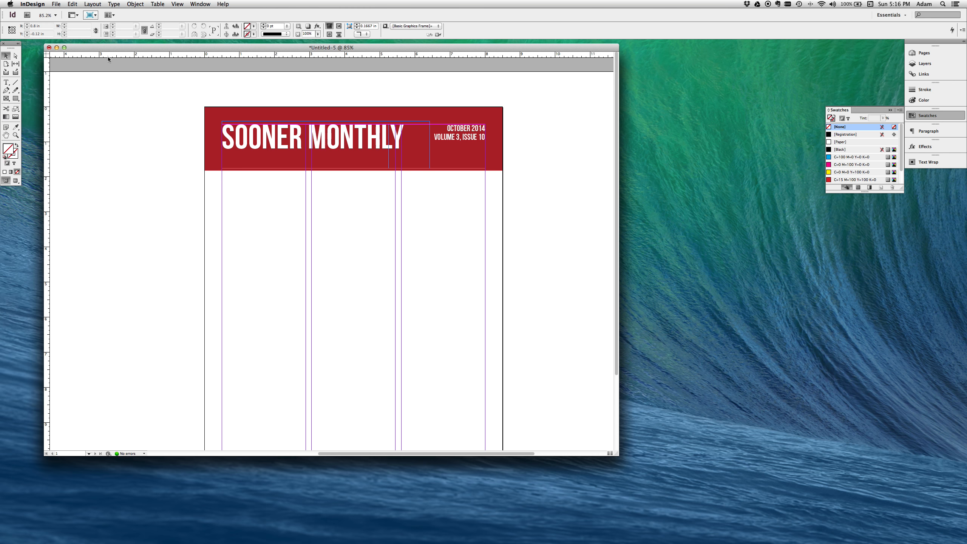
In Margins and Columns, keep 3 columns and 0.5 in margins, and set the gutter to 0.1875 in.
{"action": "left_click", "coordinate": [98, 3]}
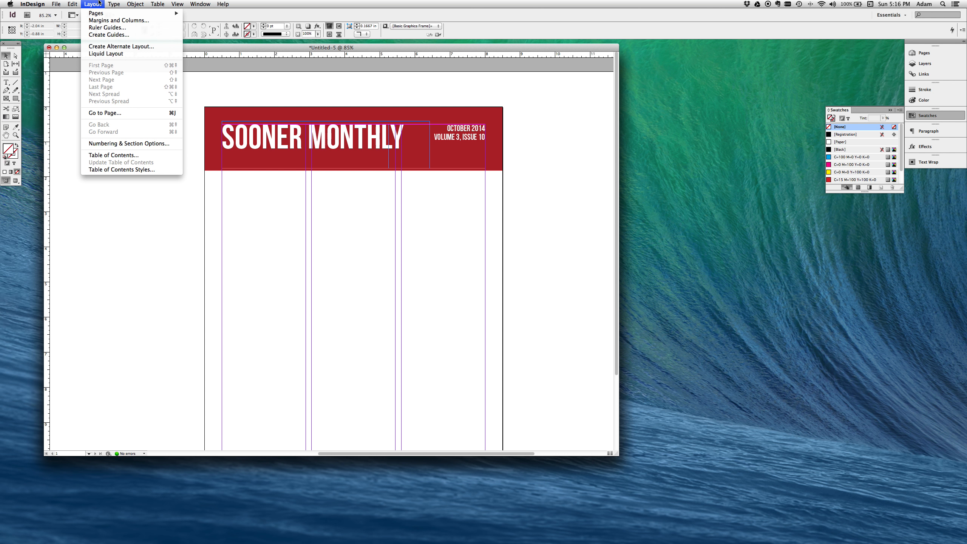
{"action": "left_click", "coordinate": [103, 20]}
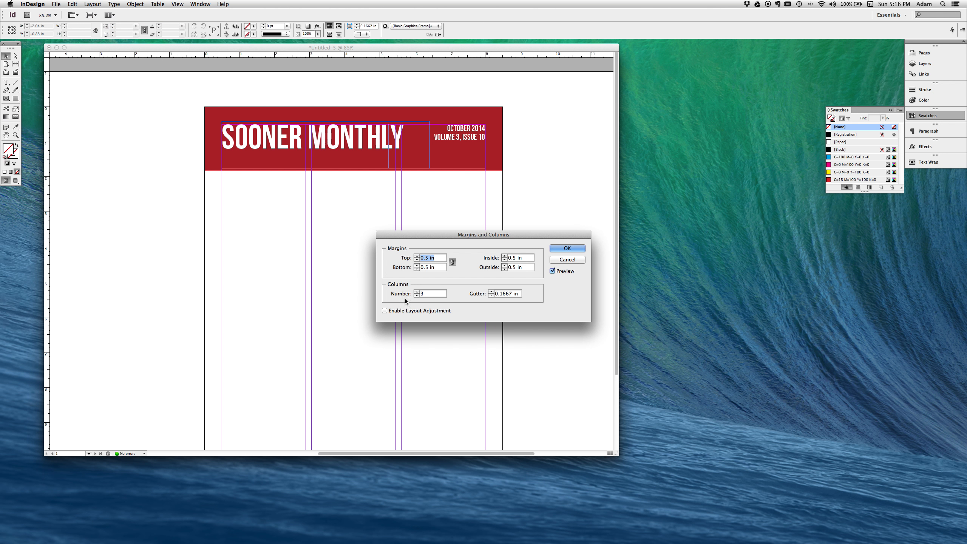
{"action": "left_click", "coordinate": [418, 292]}
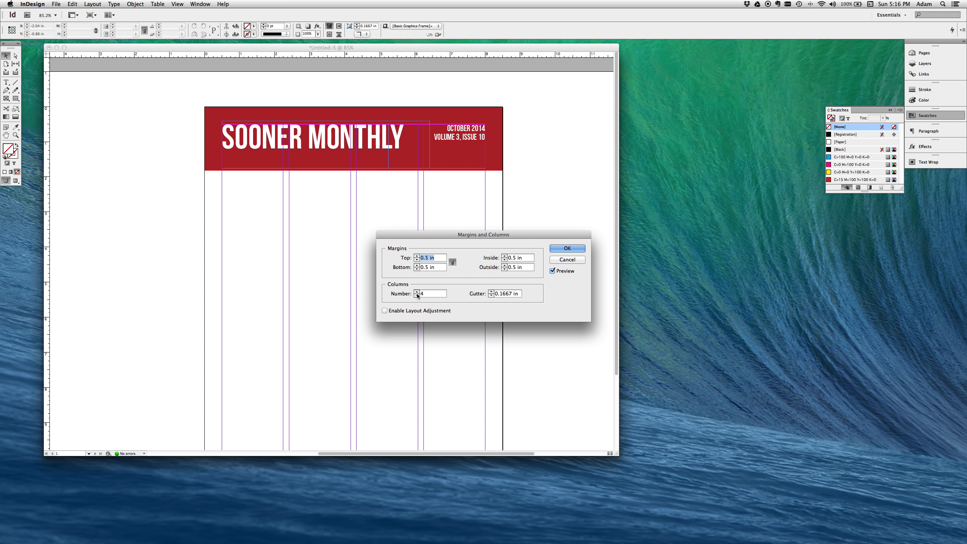
{"action": "left_click", "coordinate": [418, 296]}
{"action": "left_click", "coordinate": [418, 296]}
{"action": "left_click", "coordinate": [417, 292]}
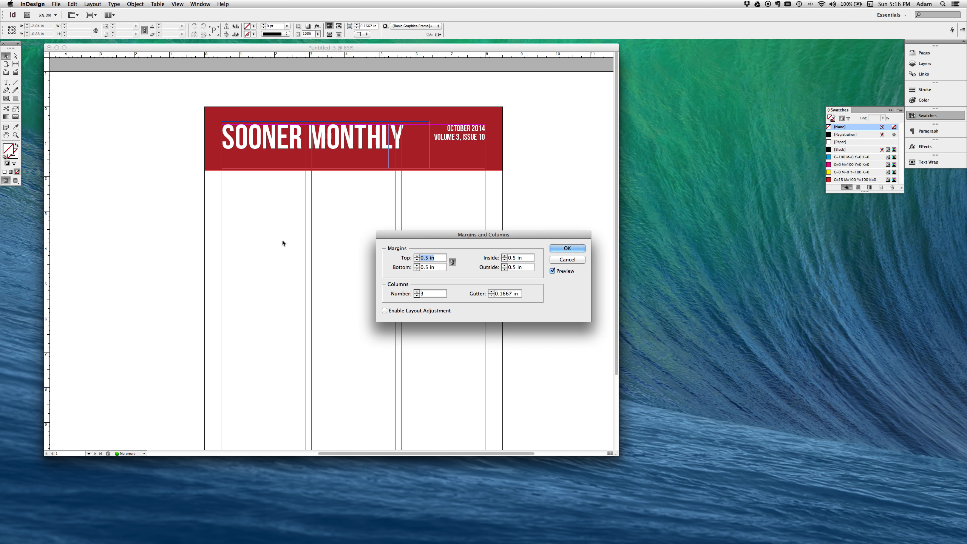
{"action": "left_click", "coordinate": [417, 256]}
{"action": "left_click", "coordinate": [417, 256]}
{"action": "left_click", "coordinate": [417, 263]}
{"action": "left_click", "coordinate": [418, 263]}
{"action": "left_click", "coordinate": [492, 291]}
{"action": "left_click", "coordinate": [492, 291]}
{"action": "left_click", "coordinate": [492, 291]}
{"action": "left_click", "coordinate": [492, 291]}
{"action": "left_click", "coordinate": [492, 296]}
{"action": "left_click", "coordinate": [491, 296]}
{"action": "left_click", "coordinate": [491, 295]}
{"action": "left_click", "coordinate": [492, 296]}
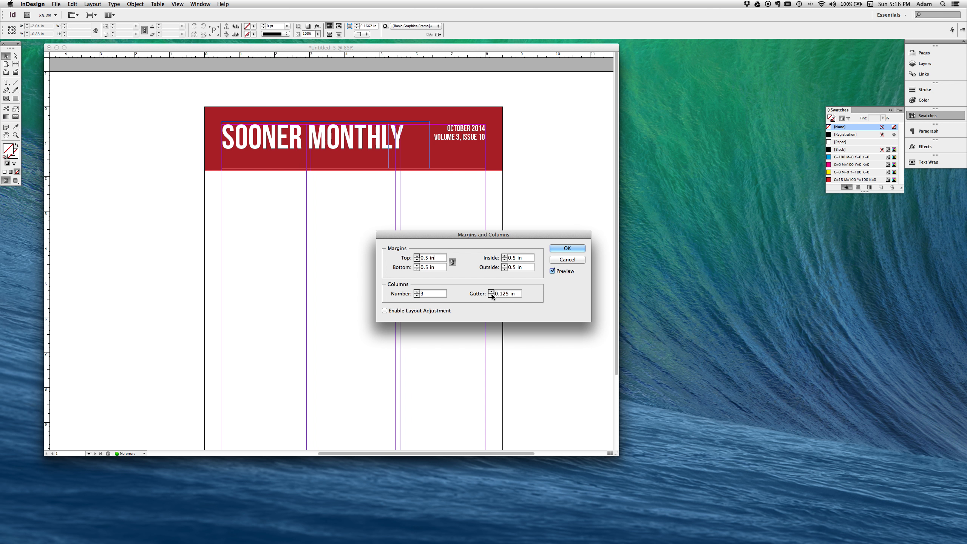
{"action": "left_click", "coordinate": [491, 292]}
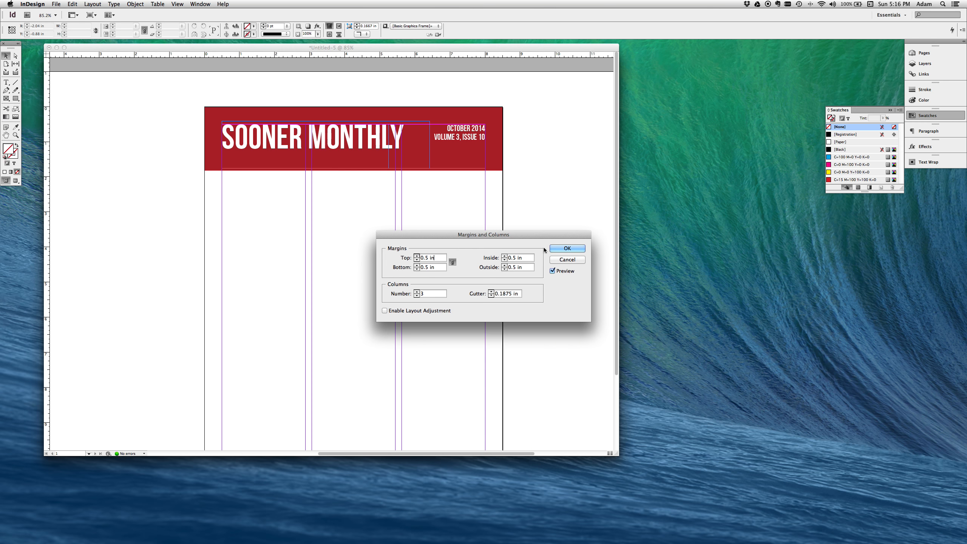
{"action": "left_click", "coordinate": [555, 248]}
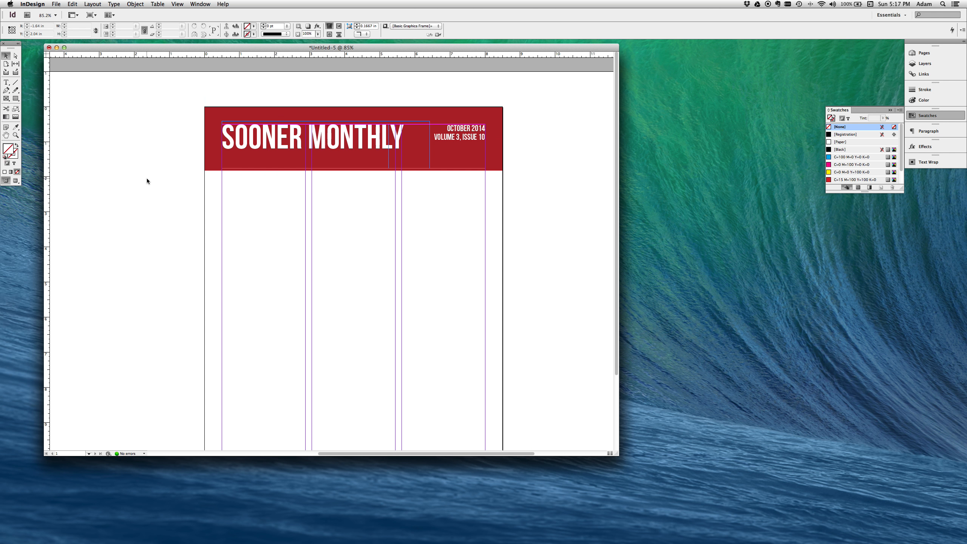
{"action": "scroll", "coordinate": [146, 181], "scroll_direction": "down", "scroll_amount": 2}
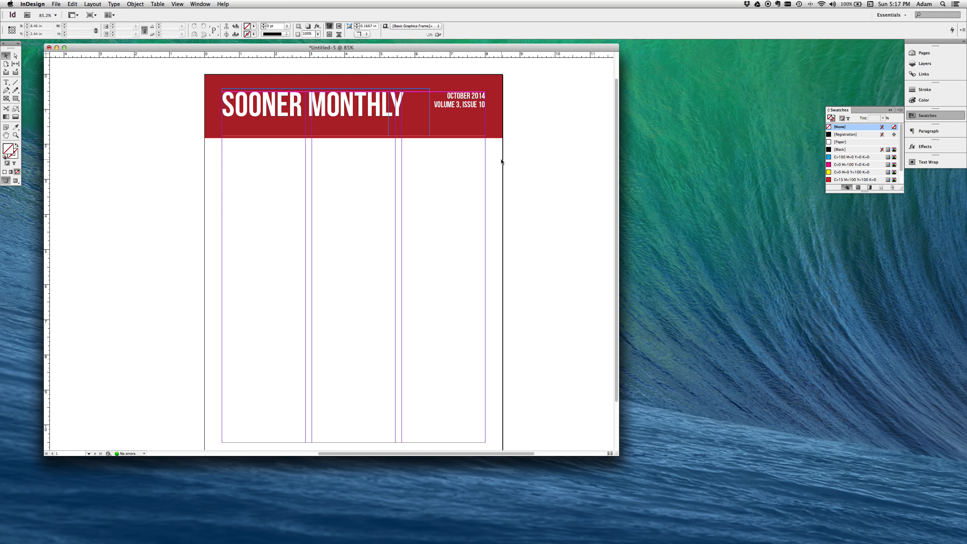
Draw a text frame across the columns below the masthead and type 'THIS IS MY HEADLINE' in All Caps.
{"action": "scroll", "coordinate": [239, 199], "scroll_direction": "up", "scroll_amount": 2}
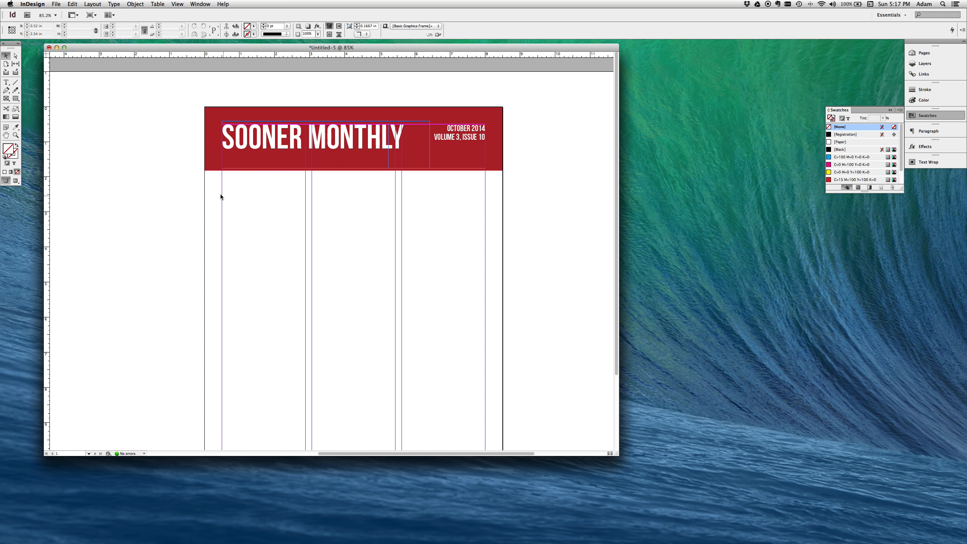
{"action": "scroll", "coordinate": [364, 200], "scroll_direction": "left", "scroll_amount": 3}
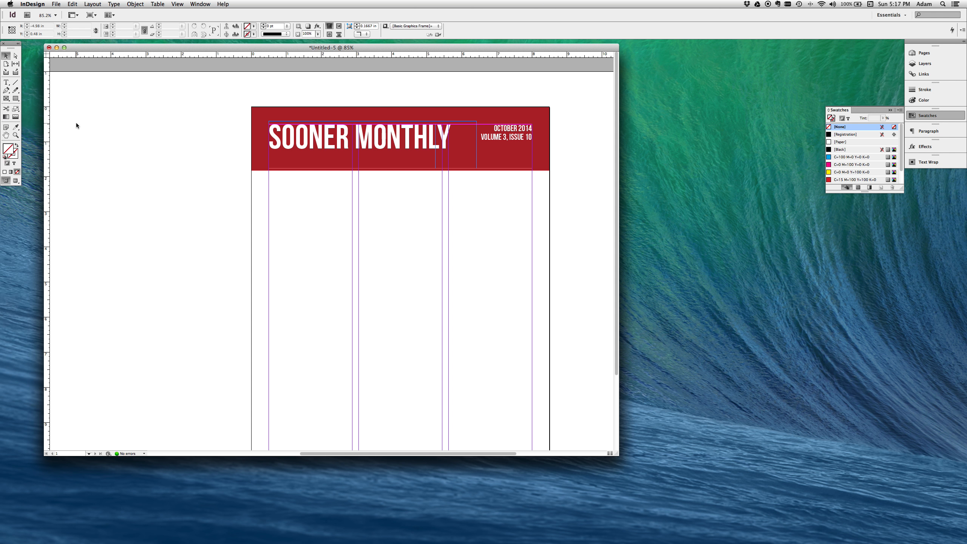
{"action": "left_click", "coordinate": [6, 85]}
{"action": "scroll", "coordinate": [305, 206], "scroll_direction": "right", "scroll_amount": 3}
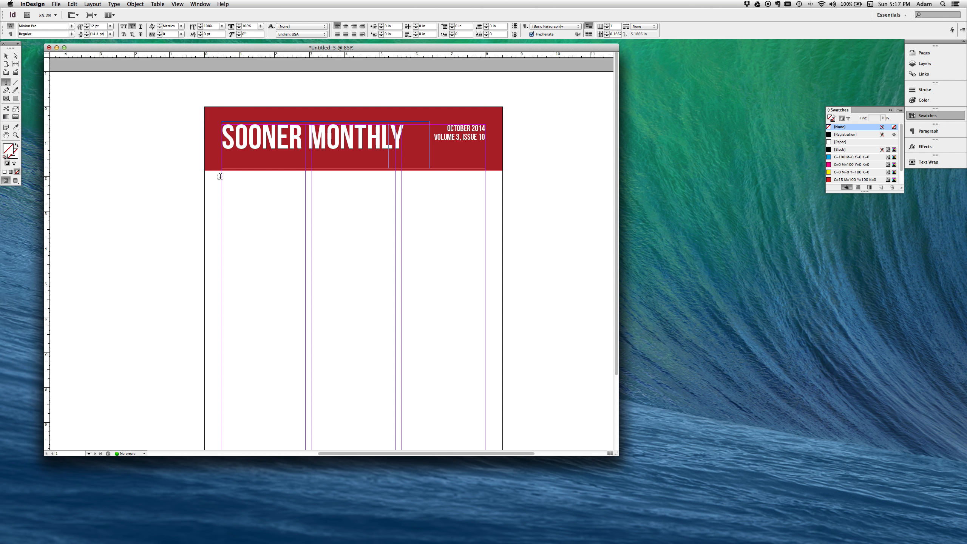
{"action": "left_click_drag", "start_coordinate": [223, 176], "coordinate": [485, 221]}
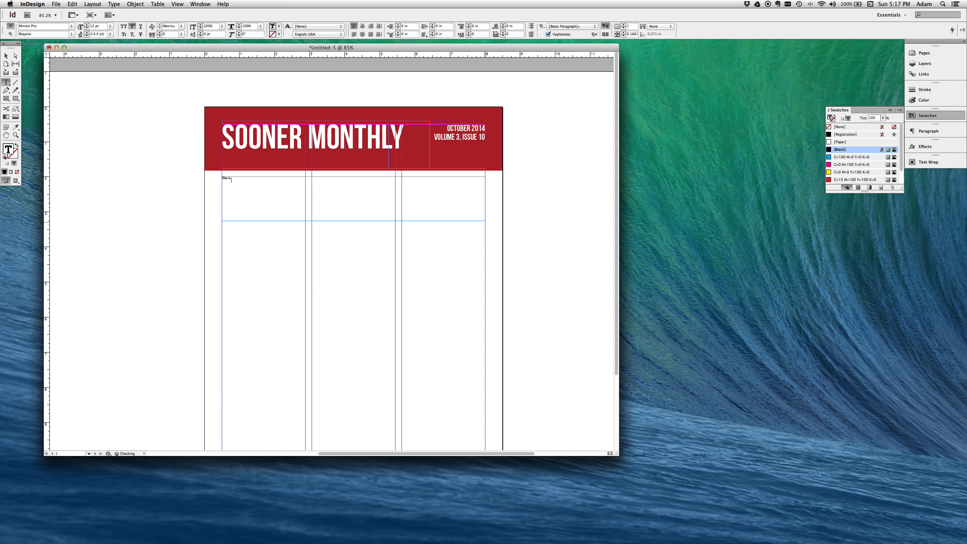
{"action": "type", "text": "This is"}
{"action": "key", "text": "BackSpace"}
{"action": "left_click", "coordinate": [124, 27]}
{"action": "type", "text": "T"}
{"action": "key", "text": "BackSpace"}
{"action": "key", "text": "BackSpace"}
{"action": "type", "text": "HIS IS MY HEADL"}
Format the headline as Helvetica Neue Bold at 72 pt.
{"action": "key", "text": "super+a"}
{"action": "left_click_drag", "start_coordinate": [46, 27], "coordinate": [1, 28]}
{"action": "type", "text": "He"}
{"action": "key", "text": "Return"}
{"action": "left_click", "coordinate": [110, 26]}
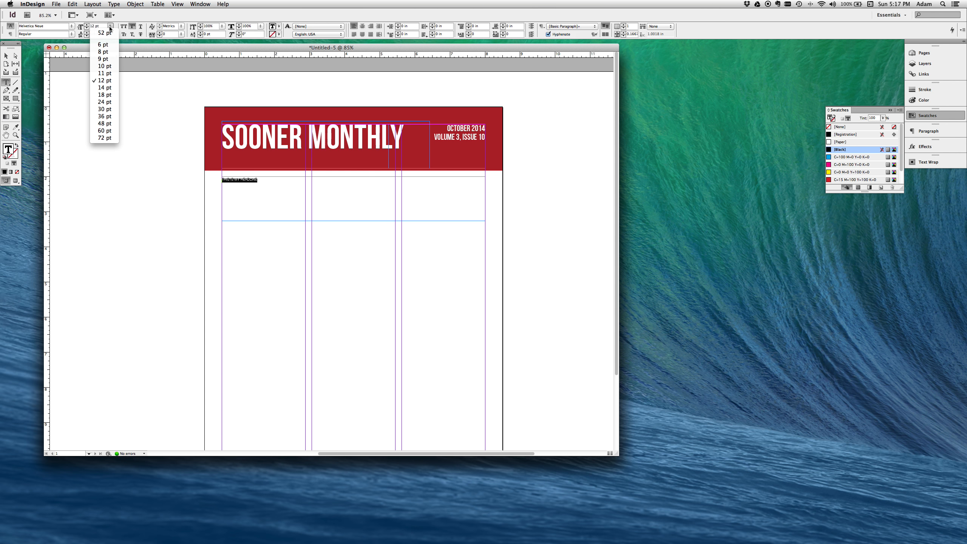
{"action": "left_click", "coordinate": [110, 132]}
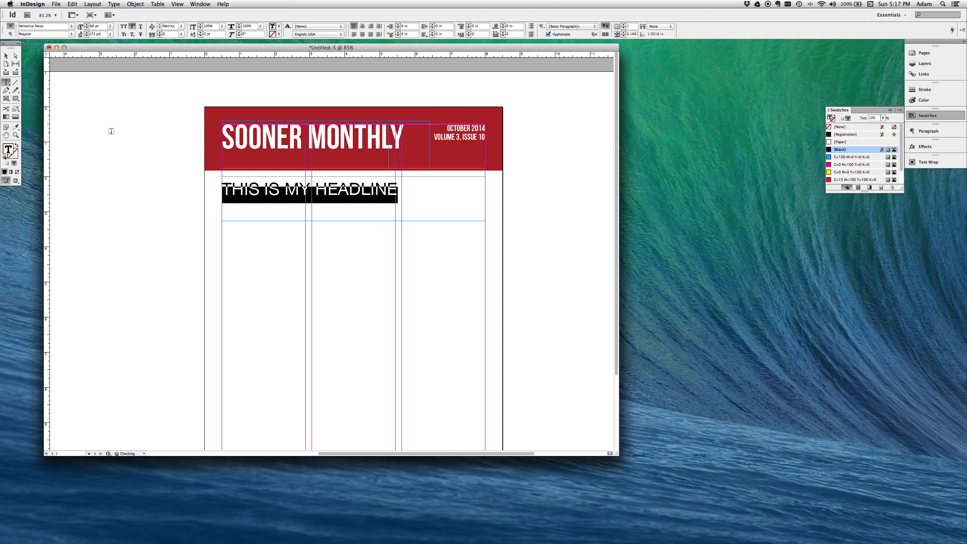
{"action": "left_click", "coordinate": [71, 34]}
{"action": "left_click", "coordinate": [79, 74]}
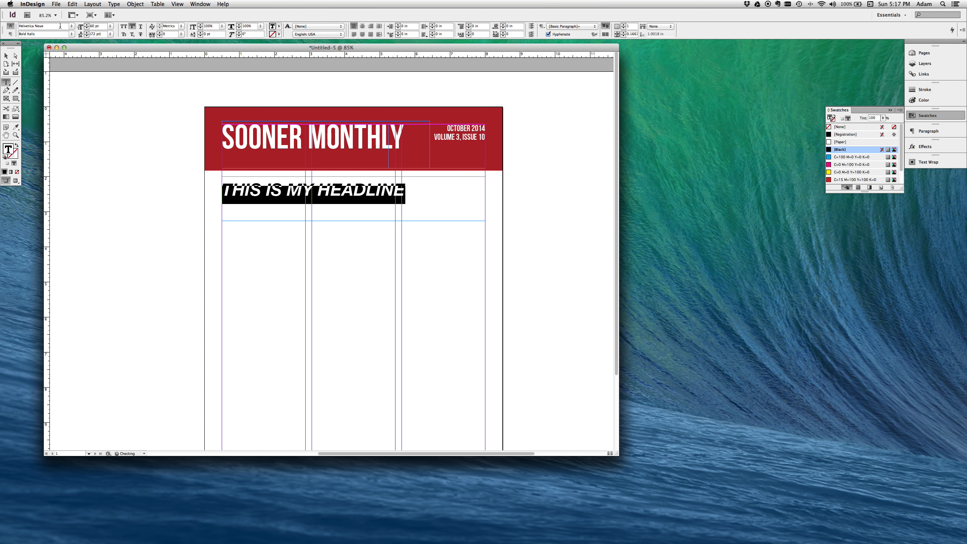
{"action": "left_click", "coordinate": [71, 34]}
{"action": "left_click", "coordinate": [63, 133]}
{"action": "left_click", "coordinate": [110, 26]}
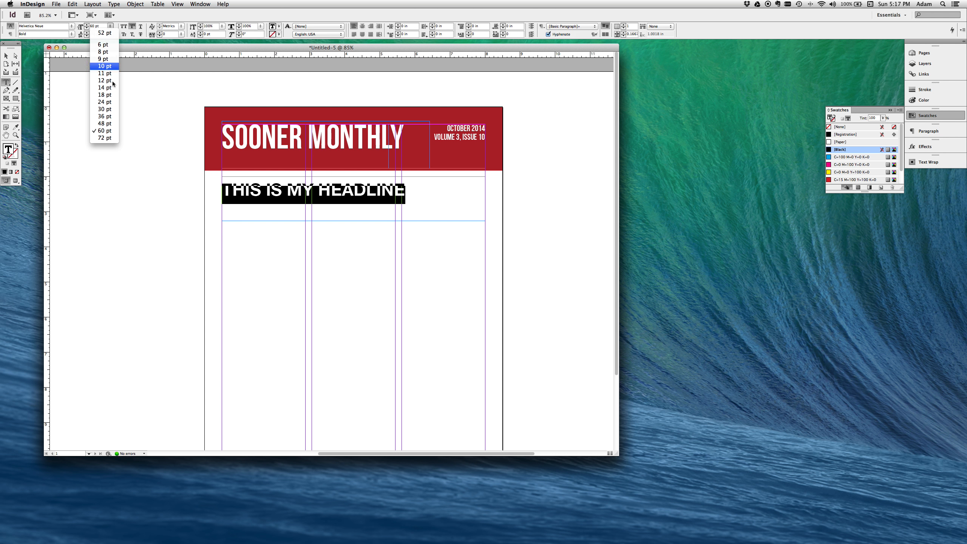
{"action": "left_click", "coordinate": [108, 138]}
Shorten the headline frame's height to fit the text.
{"action": "key", "text": "Escape"}
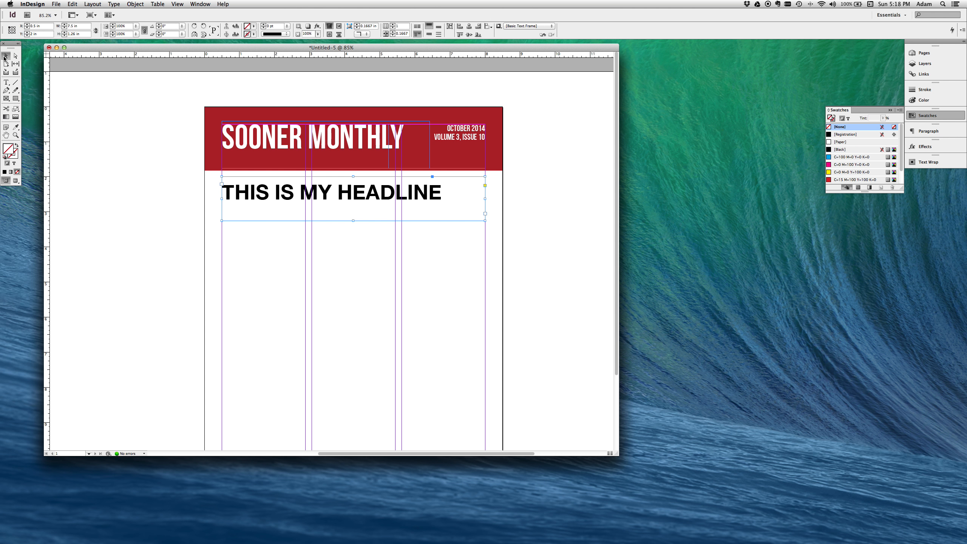
{"action": "left_click_drag", "start_coordinate": [353, 221], "coordinate": [354, 205]}
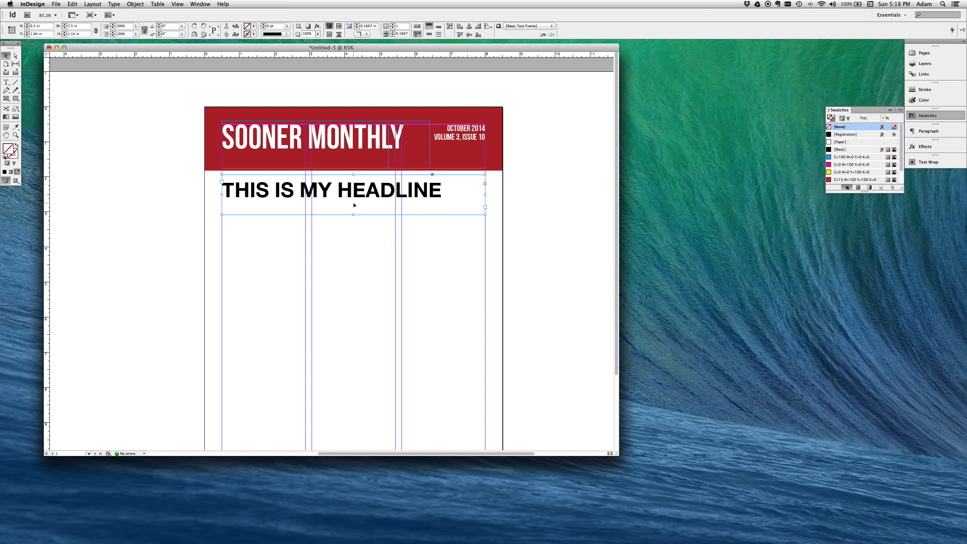
{"action": "left_click", "coordinate": [359, 241]}
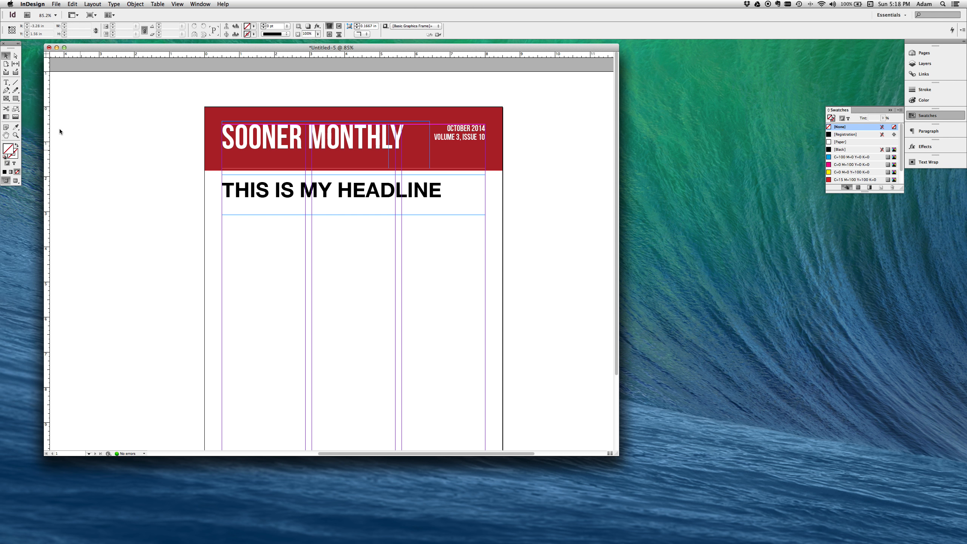
Draw a text frame below the headline and type the deck paragraph explaining the headline and topic.
{"action": "left_click", "coordinate": [6, 82]}
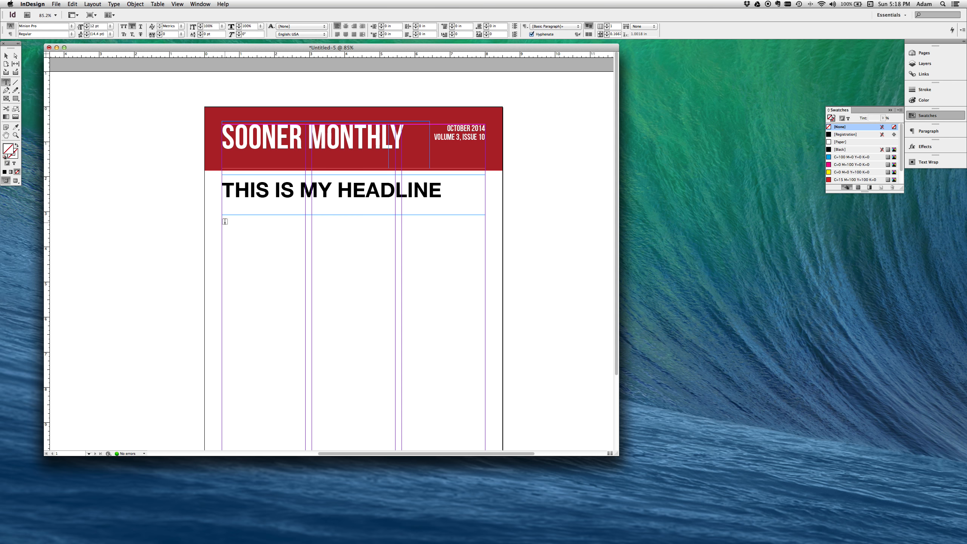
{"action": "left_click_drag", "start_coordinate": [222, 220], "coordinate": [485, 275]}
{"action": "type", "text": "This is a deck, which is one or more liens c"}
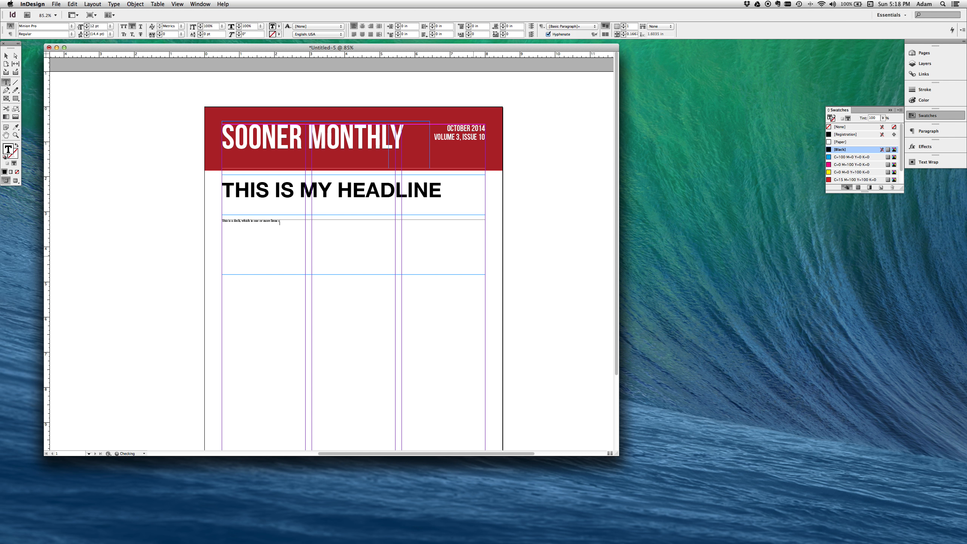
{"action": "type", "text": "en the"}
{"action": "type", "text": "xpands on theheadline nad topic of the accompaning text."}
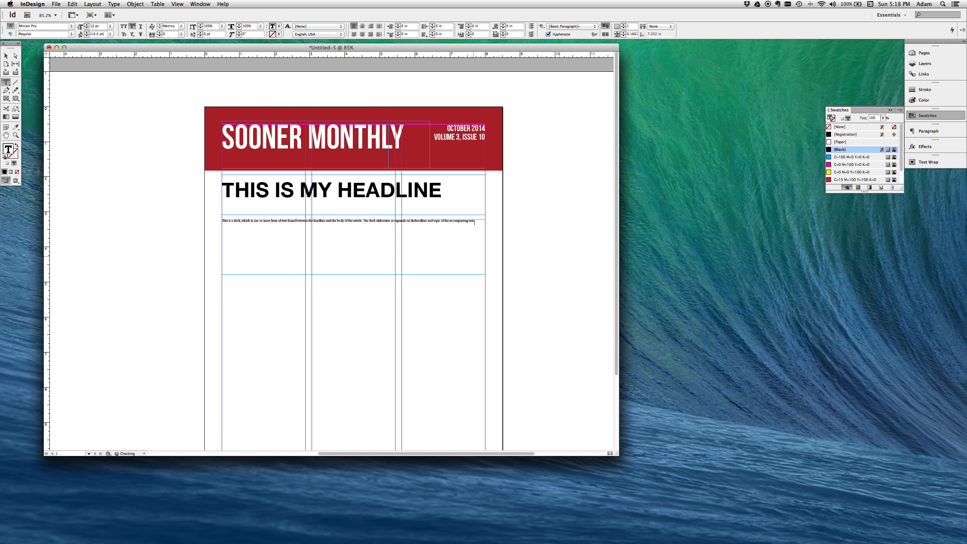
{"action": "key", "text": "BackSpace"}
Set the deck to Helvetica Neue Medium 24 pt with 18 pt leading, and shorten its frame.
{"action": "triple_click", "coordinate": [415, 221]}
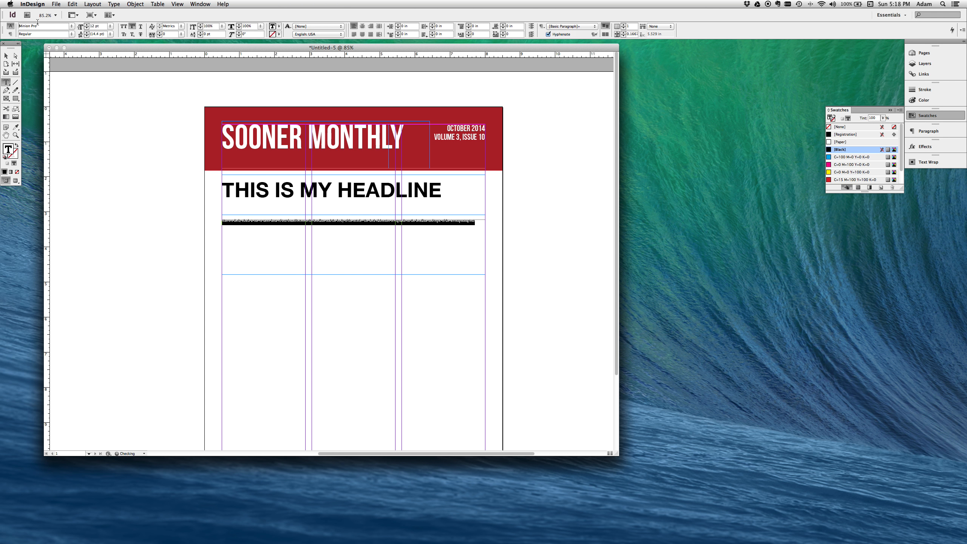
{"action": "left_click_drag", "start_coordinate": [37, 27], "coordinate": [5, 22]}
{"action": "type", "text": "Helvetica Neue"}
{"action": "key", "text": "Return"}
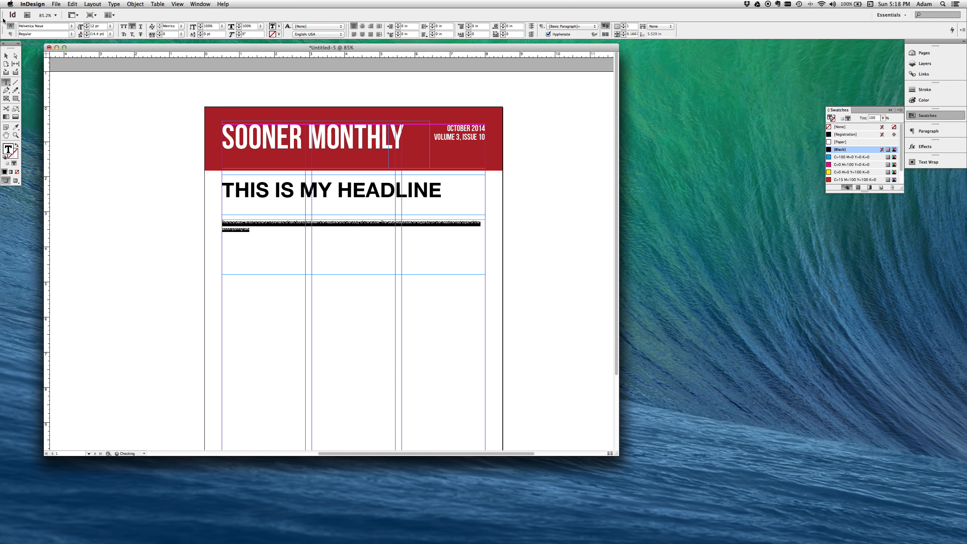
{"action": "left_click", "coordinate": [110, 27]}
{"action": "left_click", "coordinate": [111, 101]}
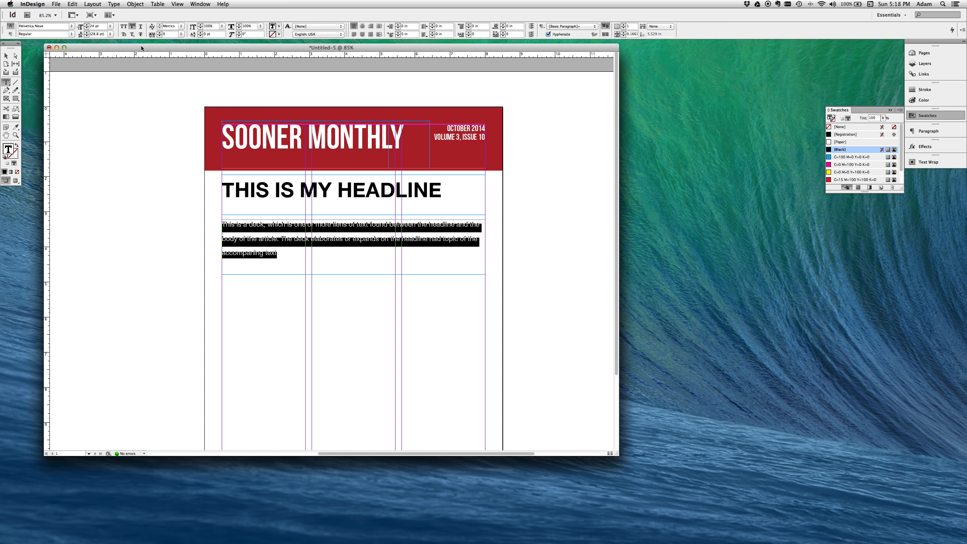
{"action": "left_click", "coordinate": [111, 34]}
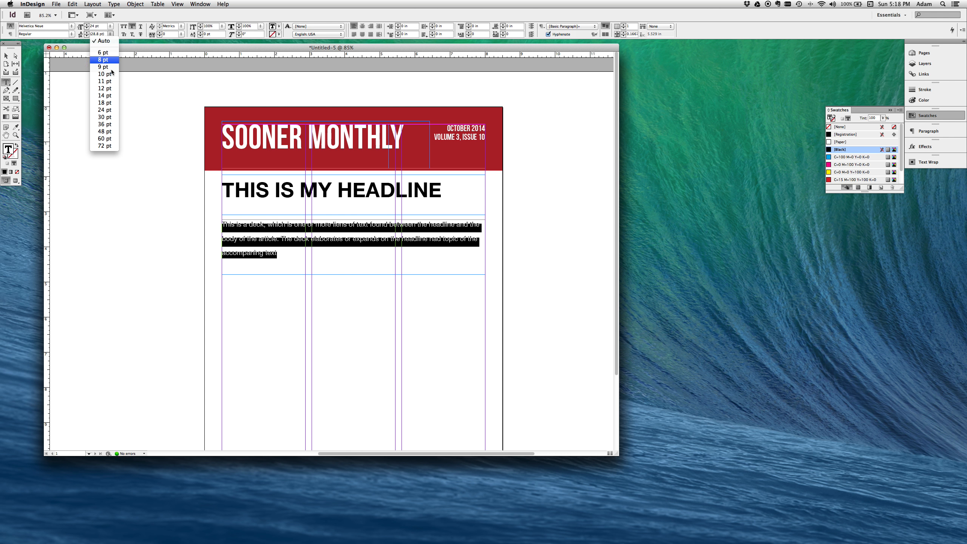
{"action": "left_click", "coordinate": [111, 103]}
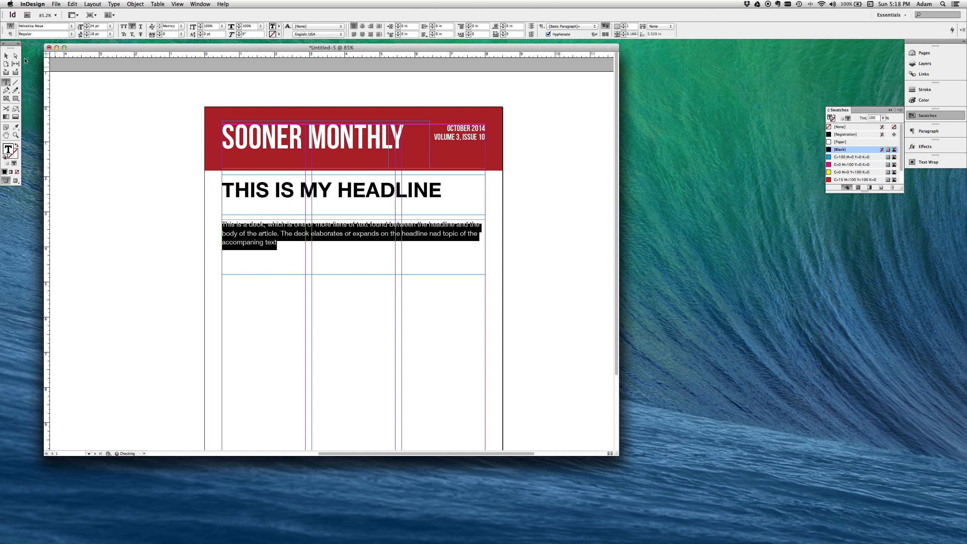
{"action": "left_click", "coordinate": [73, 35]}
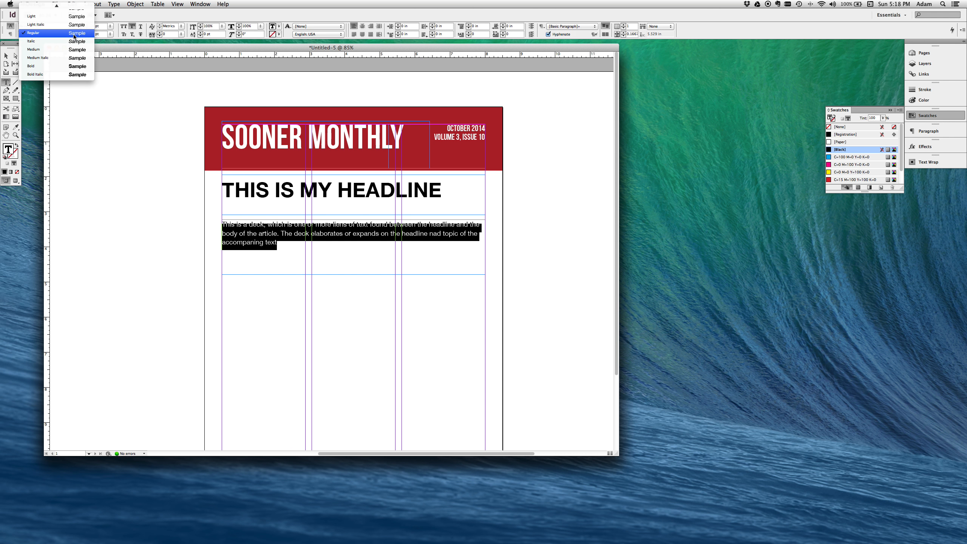
{"action": "left_click", "coordinate": [77, 50]}
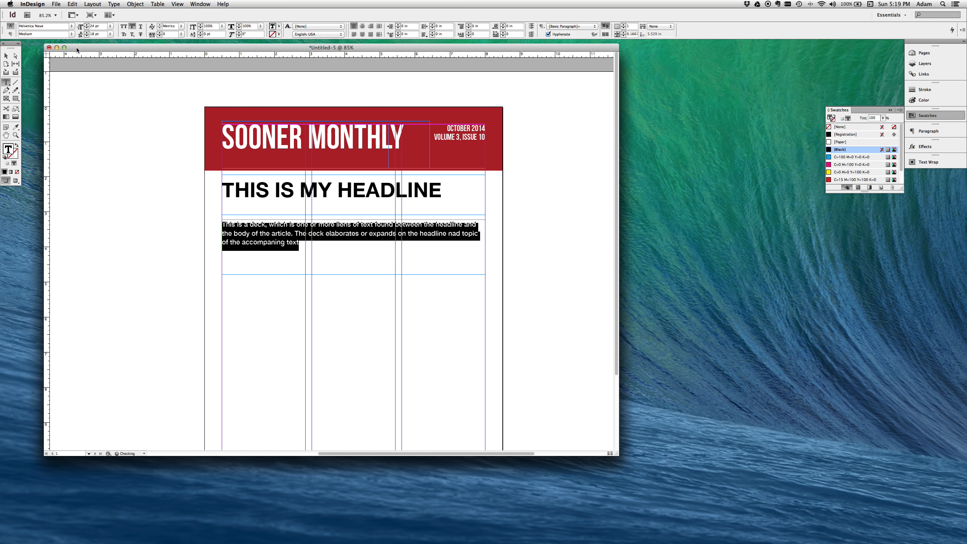
{"action": "left_click", "coordinate": [5, 56]}
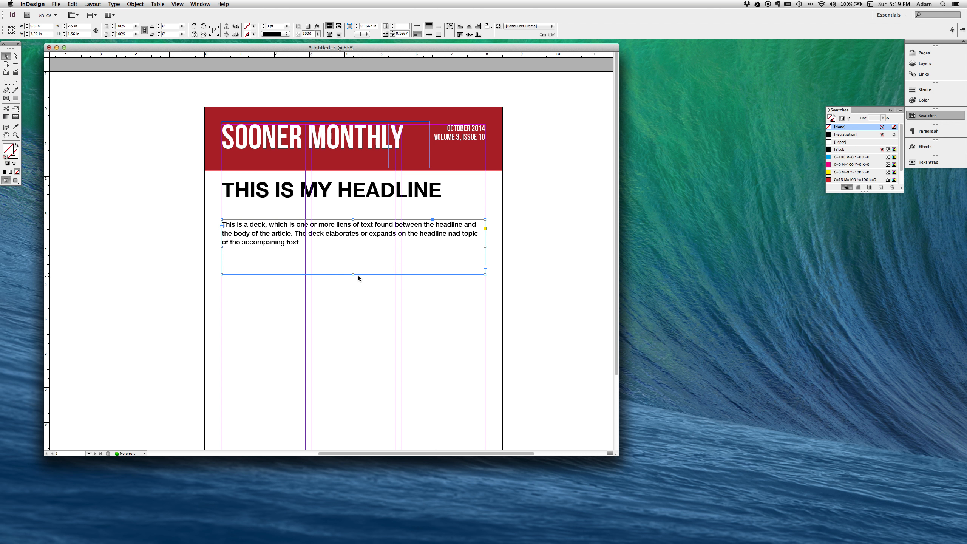
{"action": "left_click_drag", "start_coordinate": [354, 275], "coordinate": [331, 224]}
{"action": "left_click", "coordinate": [326, 259]}
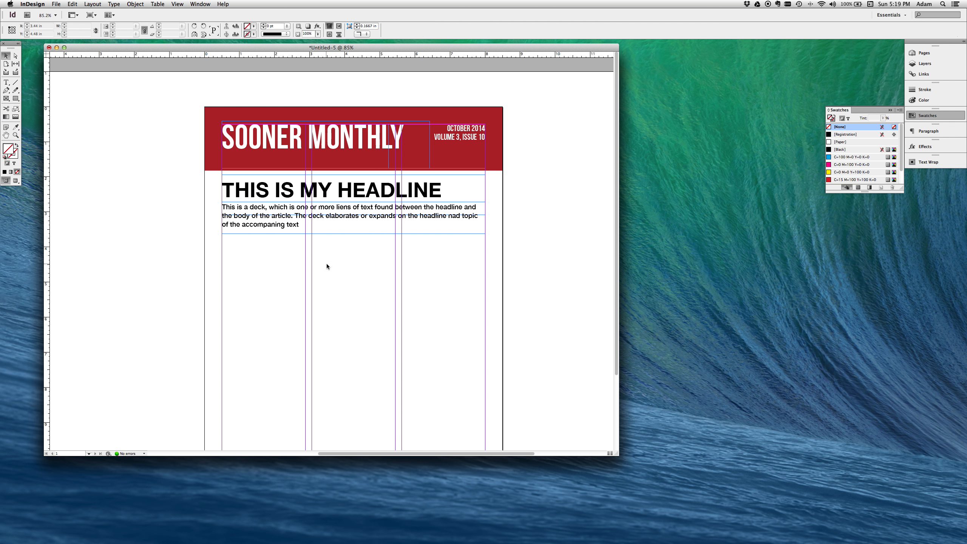
{"action": "key", "text": "w"}
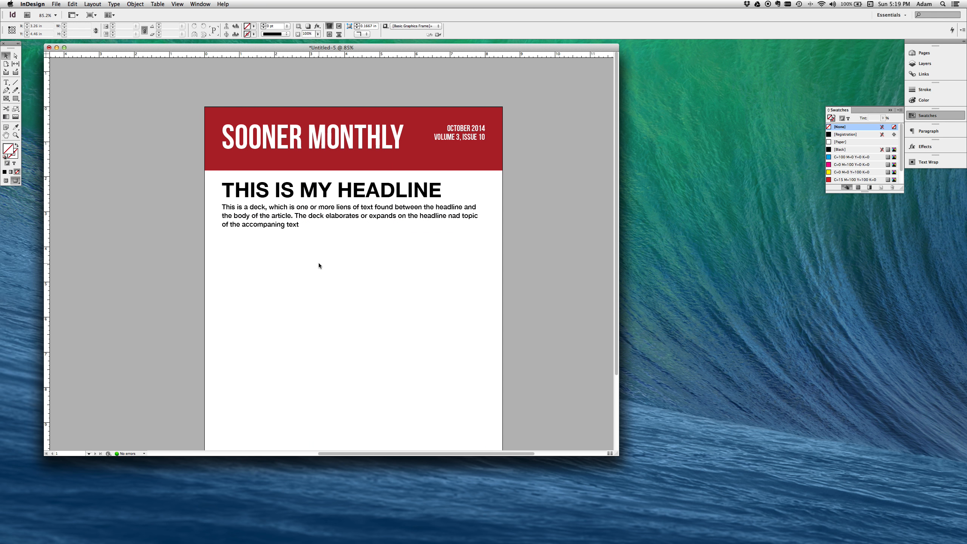
{"action": "key", "text": "w"}
{"action": "key", "text": "w"}
{"action": "key", "text": "w"}
{"action": "key", "text": "w"}
{"action": "key", "text": "w"}
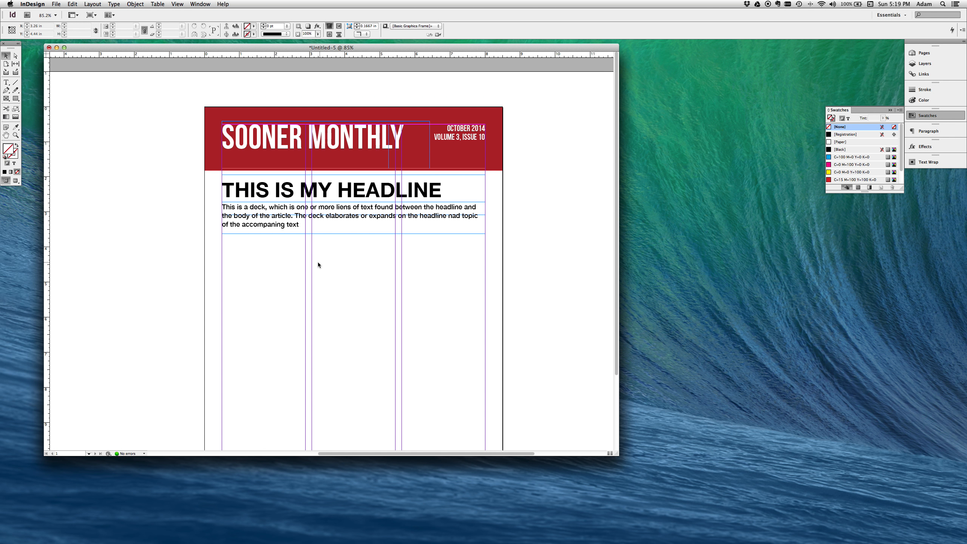
{"action": "left_click", "coordinate": [293, 231]}
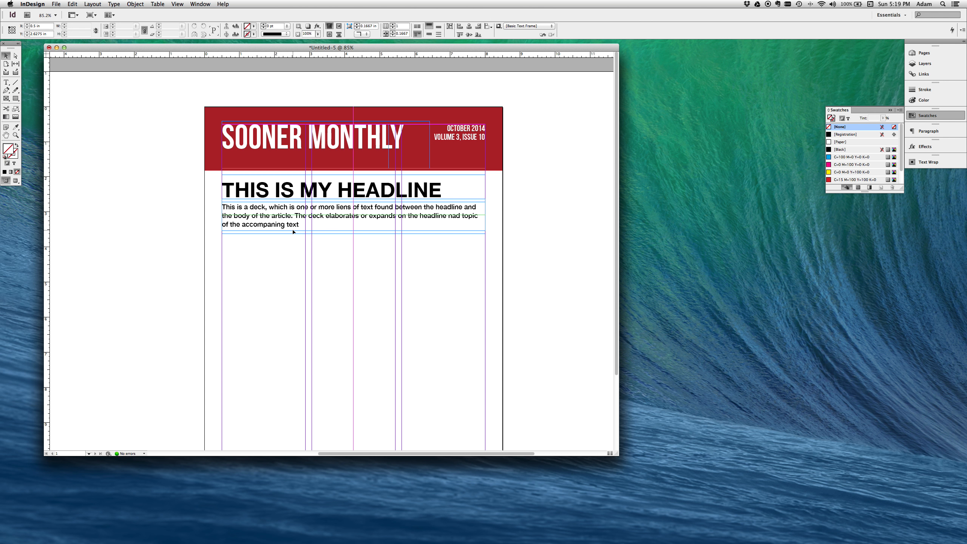
{"action": "left_click", "coordinate": [295, 252]}
{"action": "key", "text": "w"}
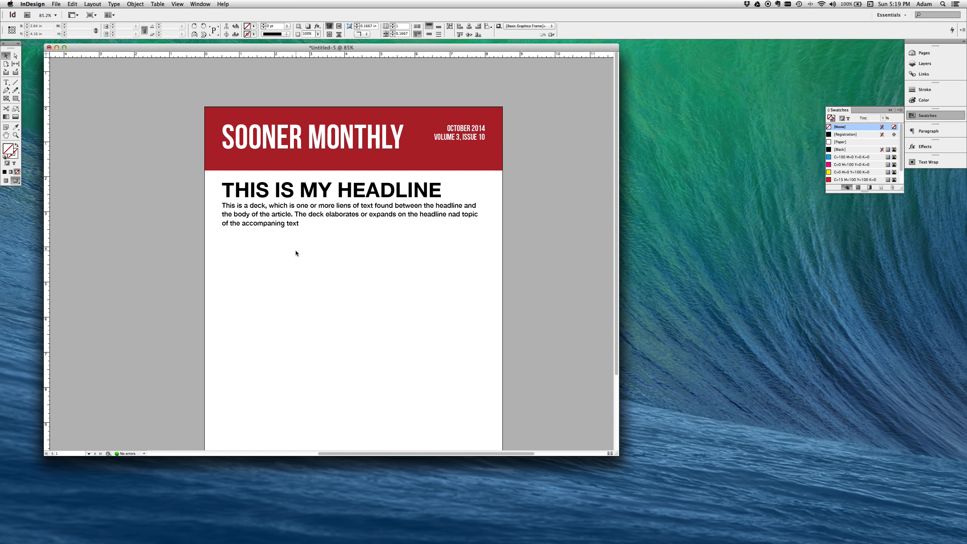
{"action": "key", "text": "w"}
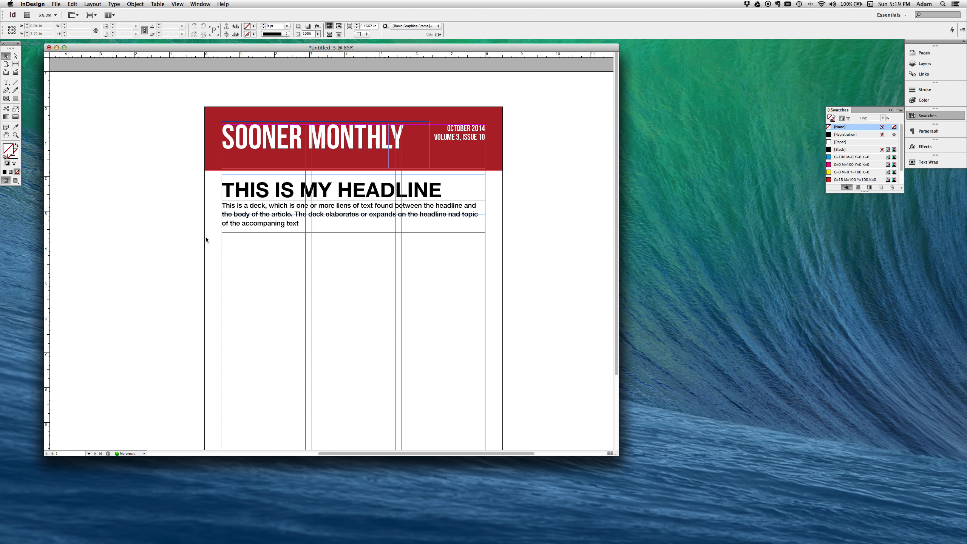
Draw a body text frame in the first column and fill it with placeholder text.
{"action": "left_click", "coordinate": [7, 83]}
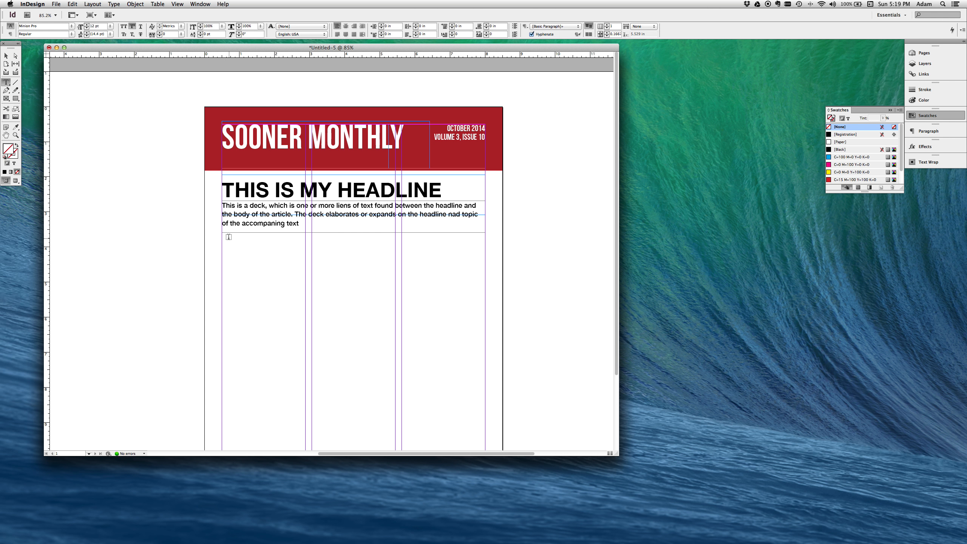
{"action": "left_click_drag", "start_coordinate": [222, 237], "coordinate": [304, 342]}
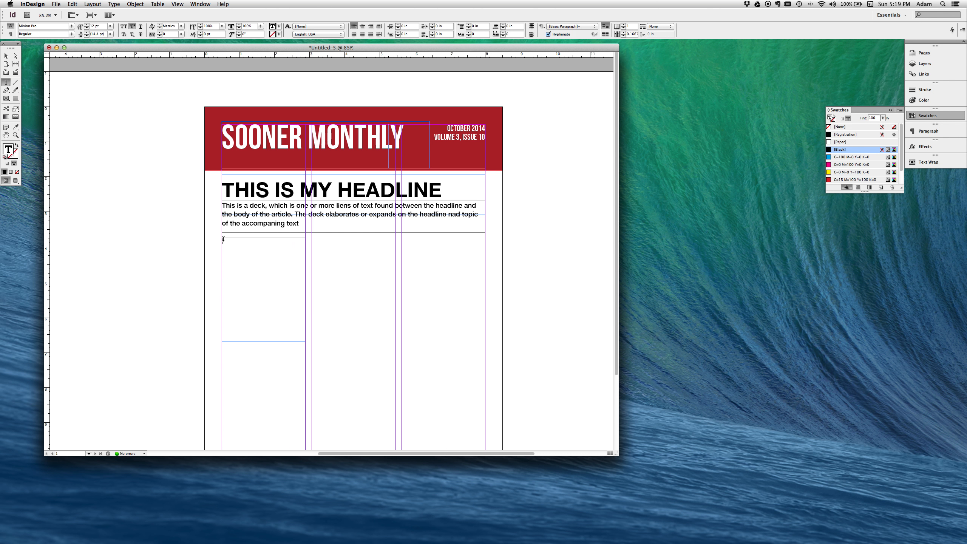
{"action": "left_click", "coordinate": [149, 3]}
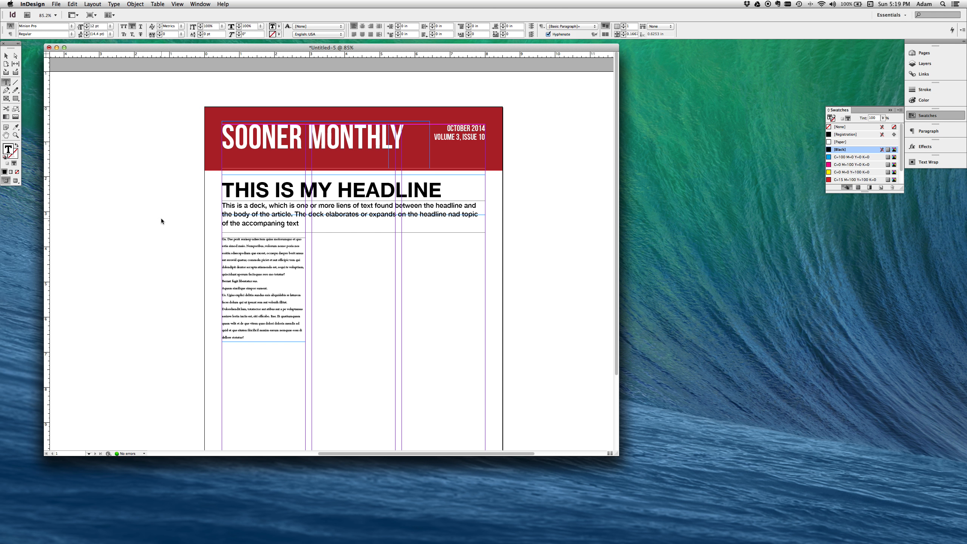
{"action": "key", "text": "super+a"}
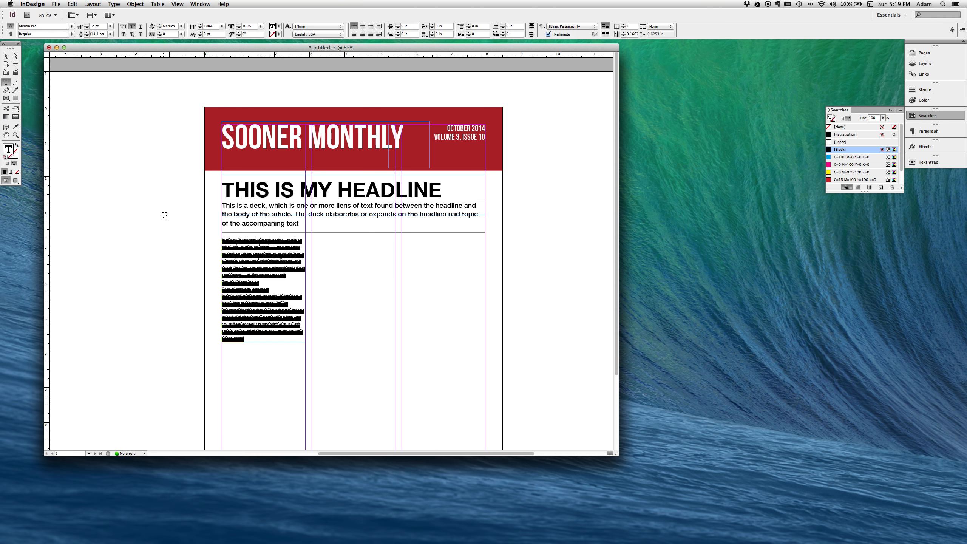
{"action": "left_click", "coordinate": [16, 134]}
{"action": "left_click", "coordinate": [261, 283]}
{"action": "scroll", "coordinate": [306, 278], "scroll_direction": "right", "scroll_amount": 3}
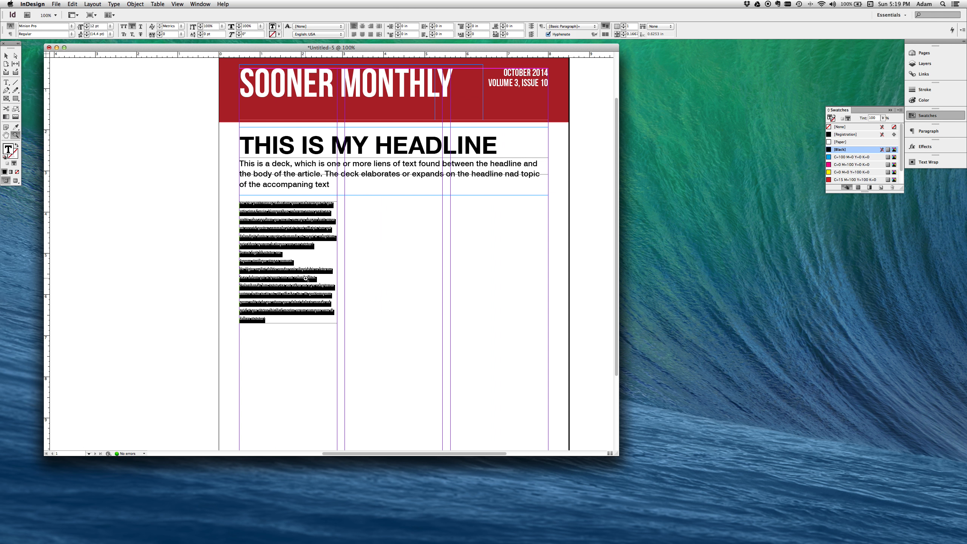
{"action": "left_click", "coordinate": [305, 278]}
Justify all the body text with the last line aligned left.
{"action": "left_click", "coordinate": [6, 56]}
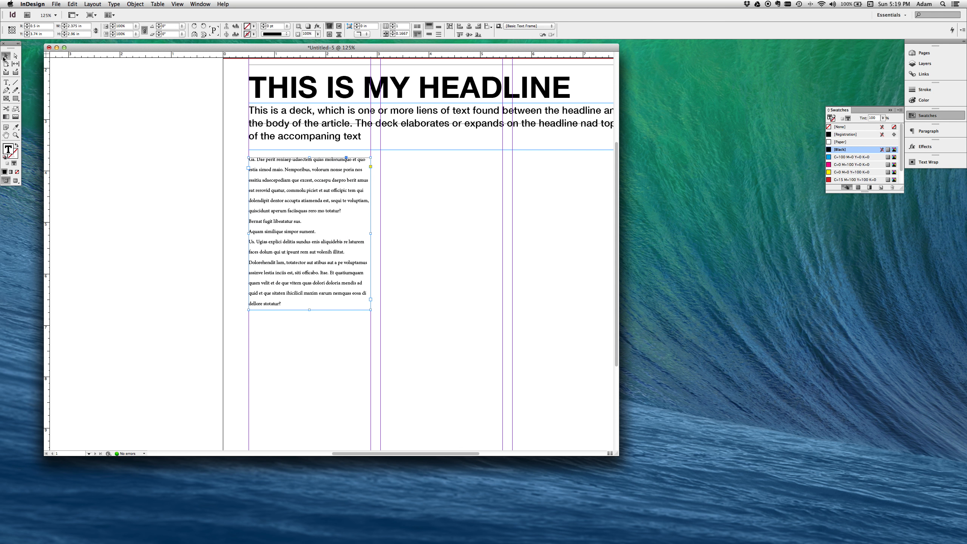
{"action": "left_click", "coordinate": [6, 82]}
{"action": "left_click", "coordinate": [271, 240]}
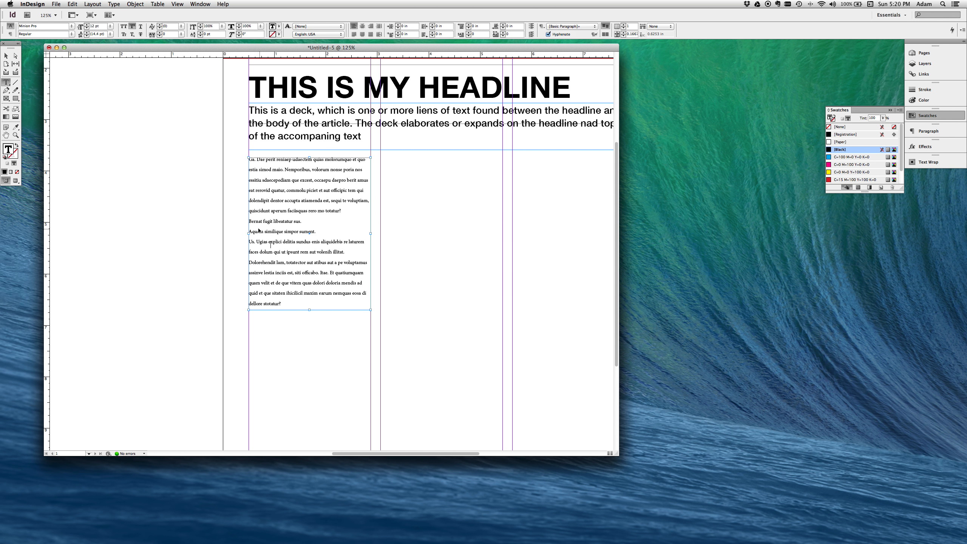
{"action": "scroll", "coordinate": [358, 253], "scroll_direction": "right", "scroll_amount": 3}
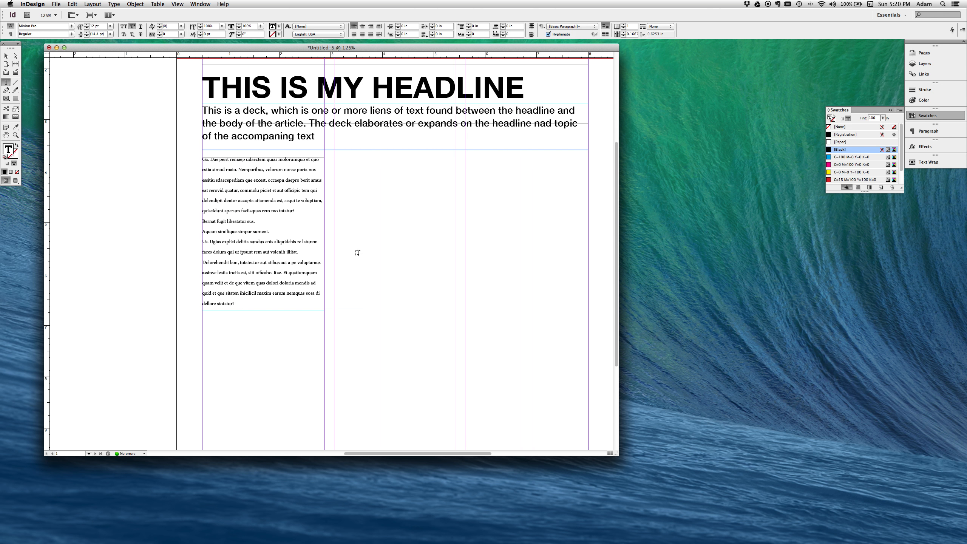
{"action": "scroll", "coordinate": [357, 253], "scroll_direction": "right", "scroll_amount": 3}
{"action": "key", "text": "super+a"}
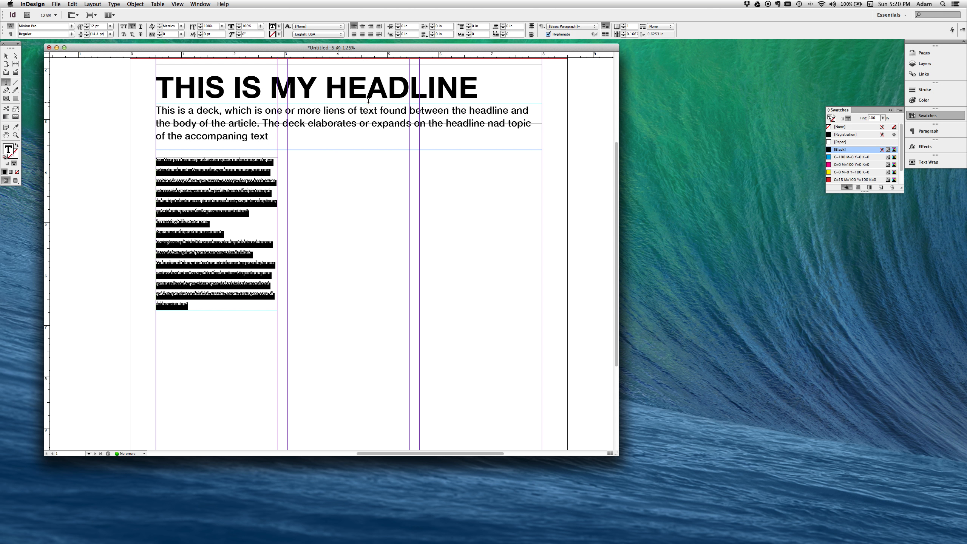
{"action": "left_click", "coordinate": [355, 36]}
Set the body text size to 14 pt.
{"action": "left_click", "coordinate": [257, 205]}
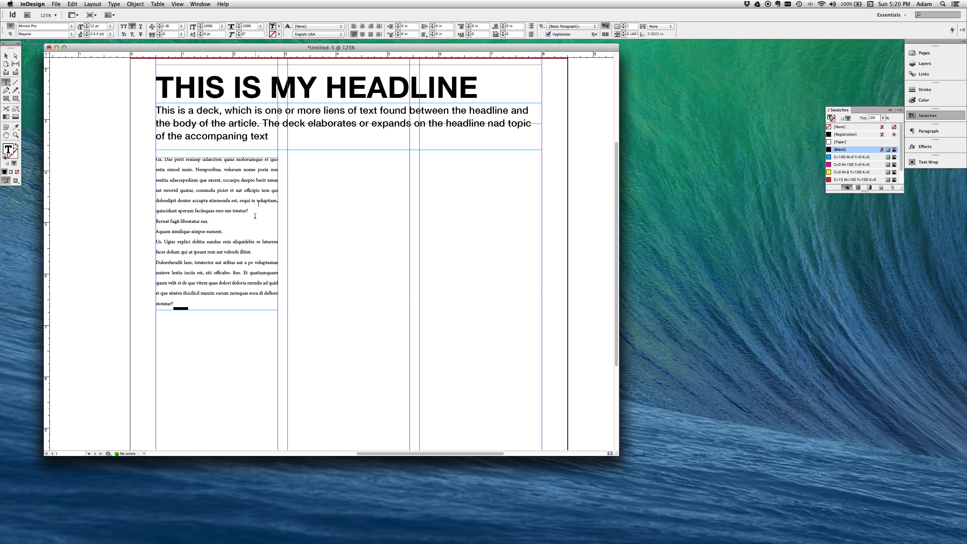
{"action": "left_click", "coordinate": [285, 312]}
{"action": "left_click", "coordinate": [259, 298]}
{"action": "key", "text": "super+a"}
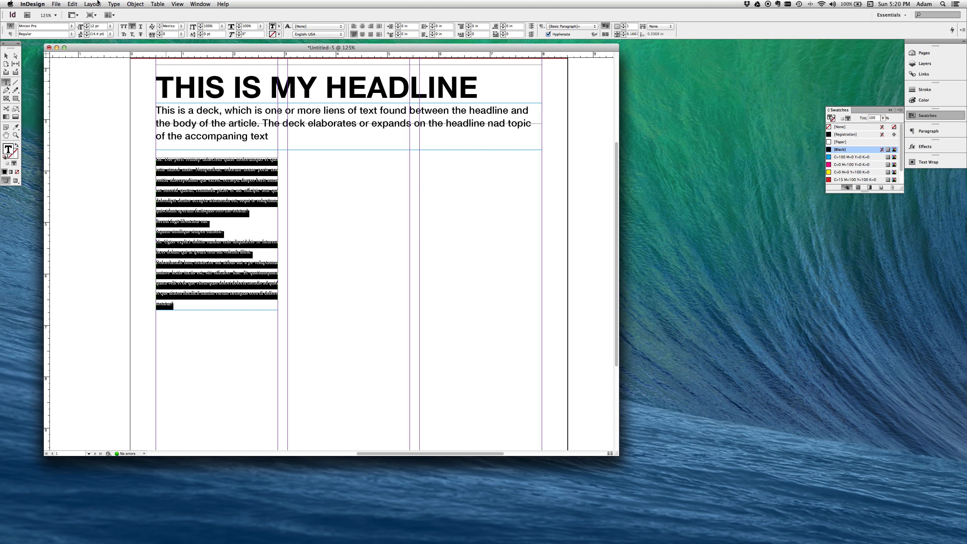
{"action": "left_click", "coordinate": [110, 26]}
{"action": "left_click", "coordinate": [113, 88]}
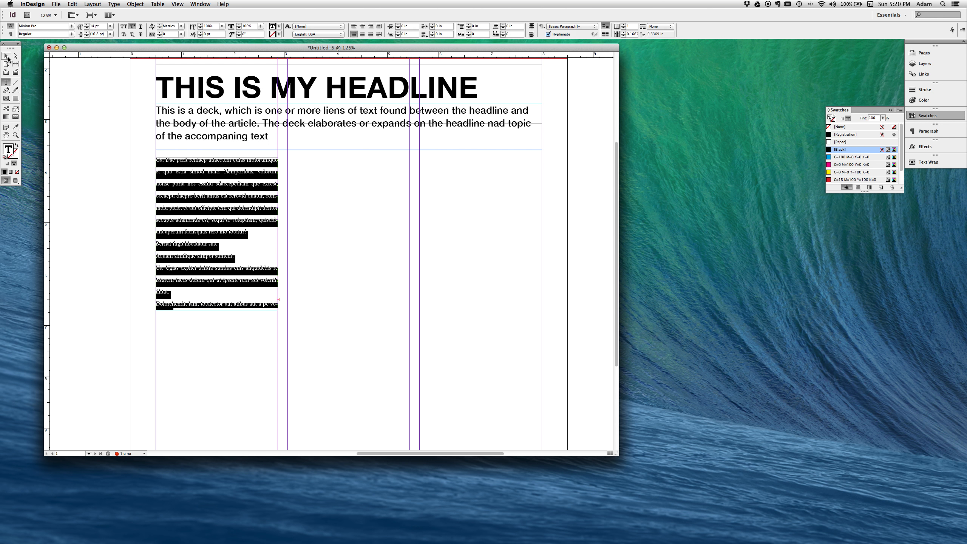
{"action": "left_click", "coordinate": [7, 56]}
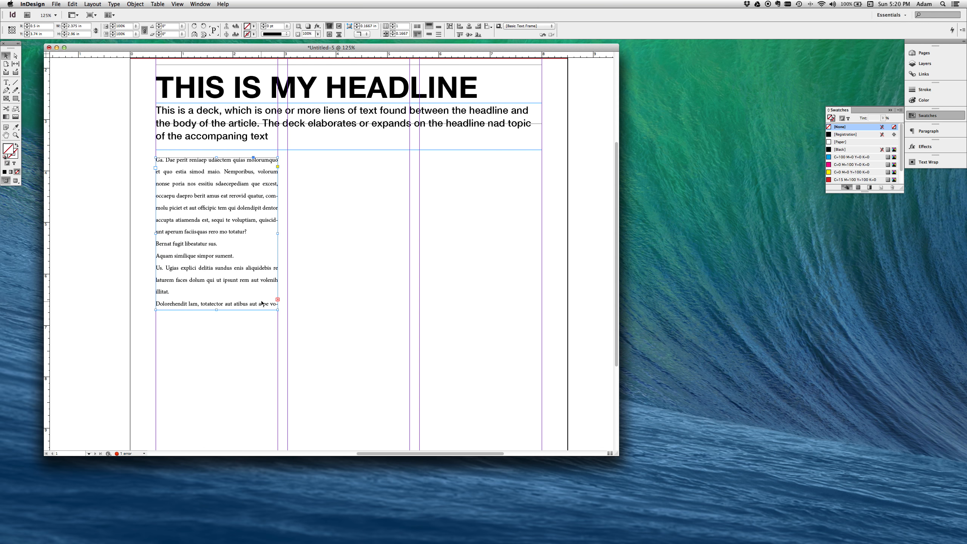
Thread the overflow text into a second-column frame and shorten it to match the first column.
{"action": "left_click", "coordinate": [278, 300]}
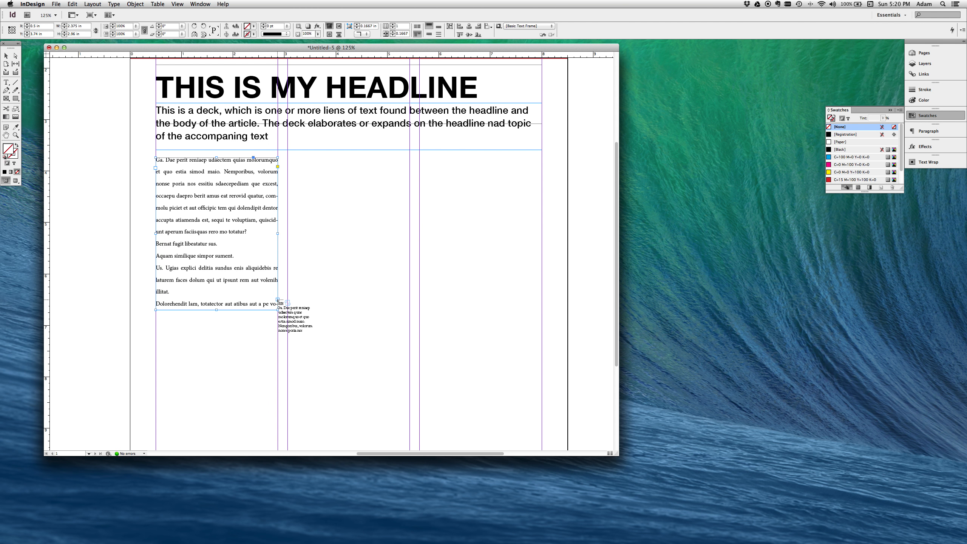
{"action": "left_click", "coordinate": [288, 157]}
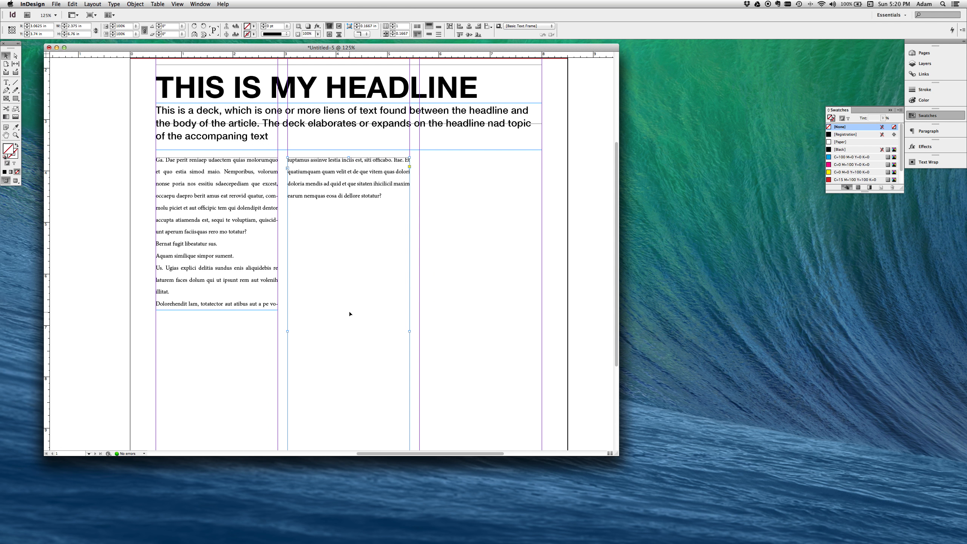
{"action": "scroll", "coordinate": [349, 313], "scroll_direction": "down", "scroll_amount": 5}
{"action": "left_click_drag", "start_coordinate": [348, 377], "coordinate": [339, 183]}
{"action": "scroll", "coordinate": [327, 245], "scroll_direction": "up", "scroll_amount": 4}
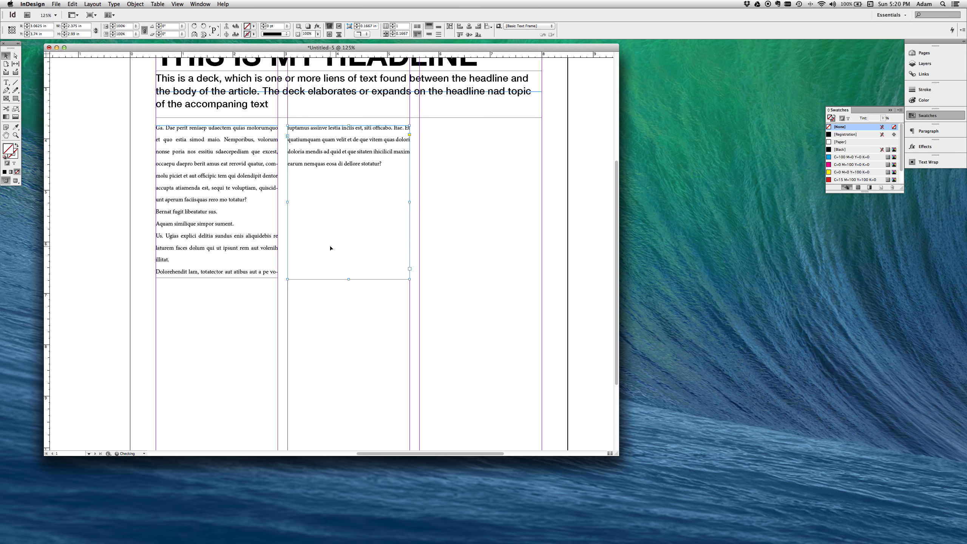
Add a new paragraph after the last line in column two and fill it with placeholder text.
{"action": "left_click", "coordinate": [10, 82]}
{"action": "left_click", "coordinate": [385, 164]}
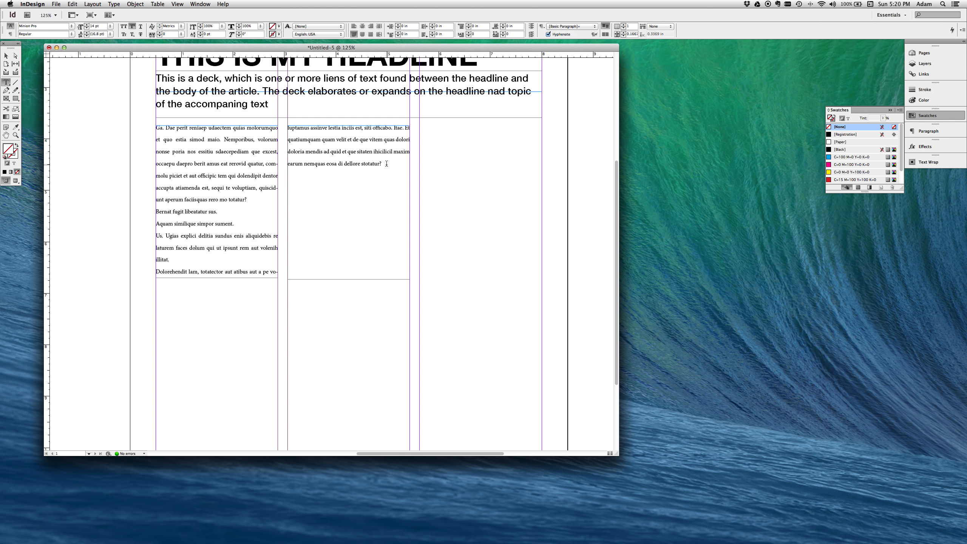
{"action": "key", "text": "Return"}
{"action": "left_click", "coordinate": [113, 3]}
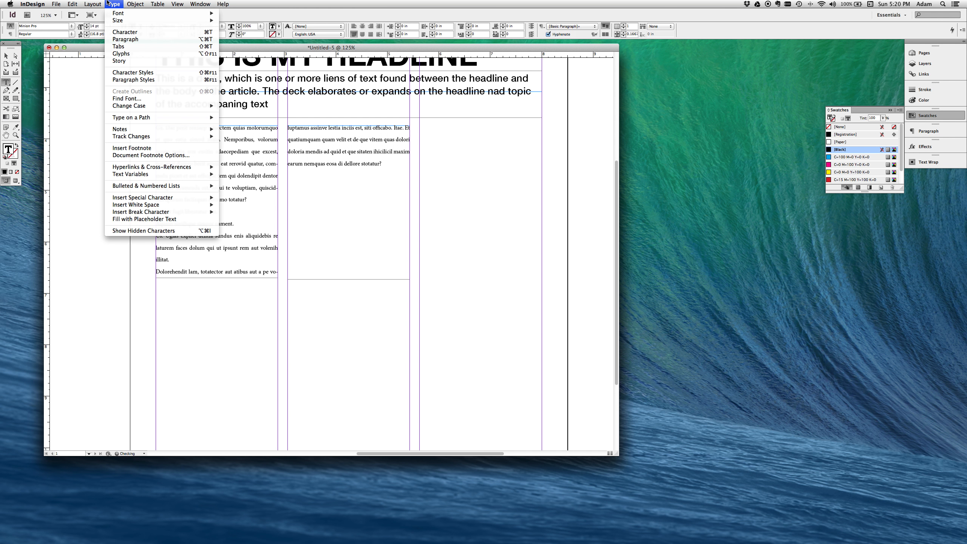
{"action": "left_click", "coordinate": [145, 219]}
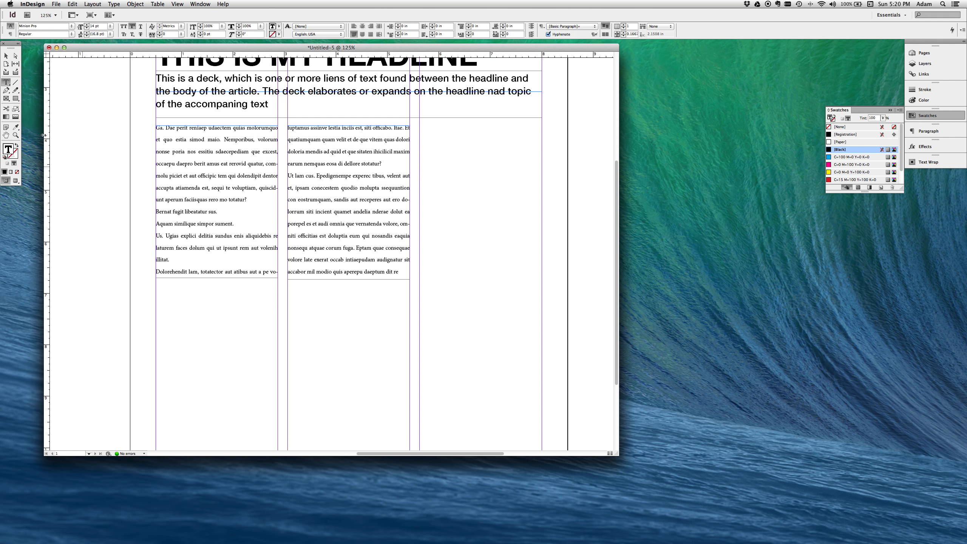
{"action": "left_click", "coordinate": [5, 56]}
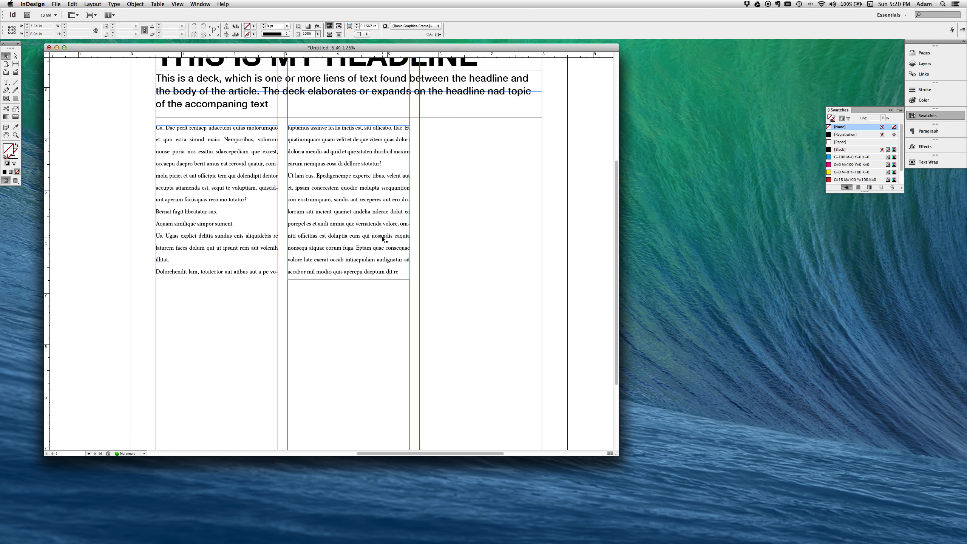
Draw an empty rectangle picture frame across the top of the third column.
{"action": "left_click", "coordinate": [298, 274]}
{"action": "left_click", "coordinate": [6, 98]}
{"action": "left_click_drag", "start_coordinate": [420, 125], "coordinate": [541, 178]}
{"action": "left_click", "coordinate": [6, 82]}
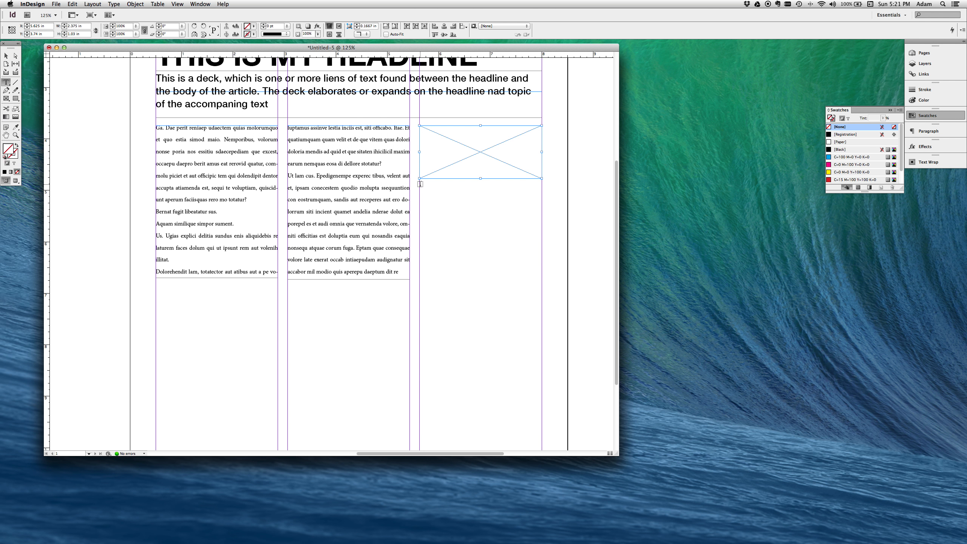
Add a snug frame under the photo with 'This is a photo caption. Every photo needs a caption.'.
{"action": "left_click_drag", "start_coordinate": [422, 189], "coordinate": [542, 217]}
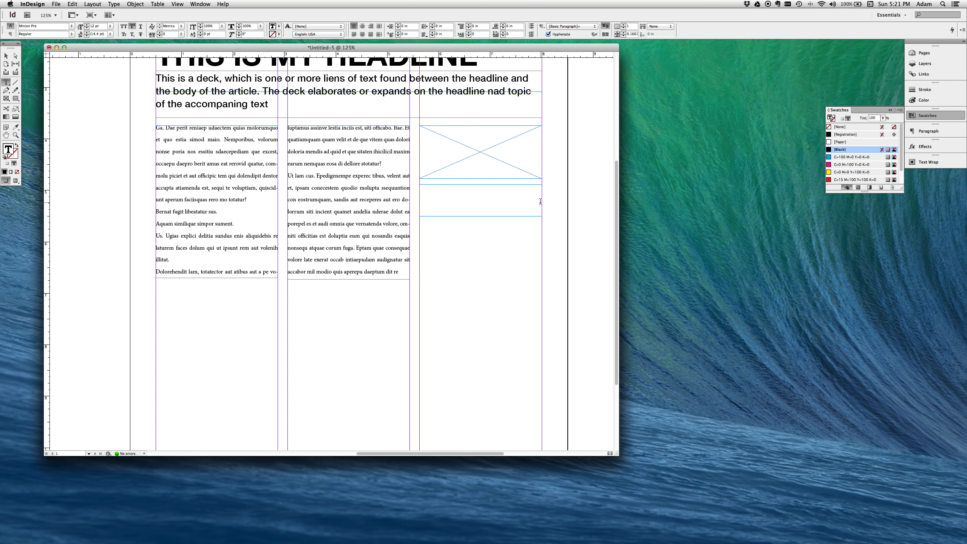
{"action": "type", "text": "This is a photo caption. Every photo needs a caption."}
{"action": "key", "text": "Escape"}
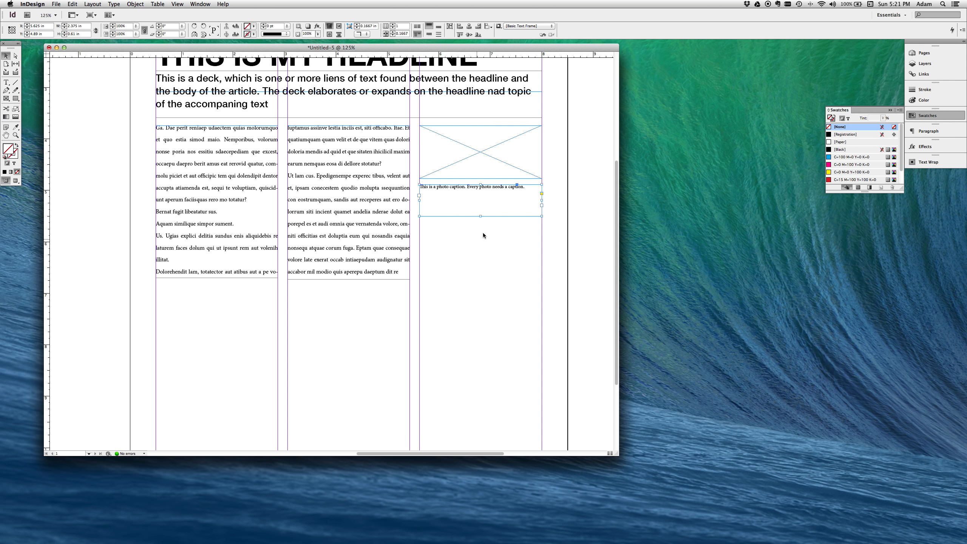
{"action": "left_click_drag", "start_coordinate": [481, 218], "coordinate": [481, 195]}
{"action": "key", "text": "super+z"}
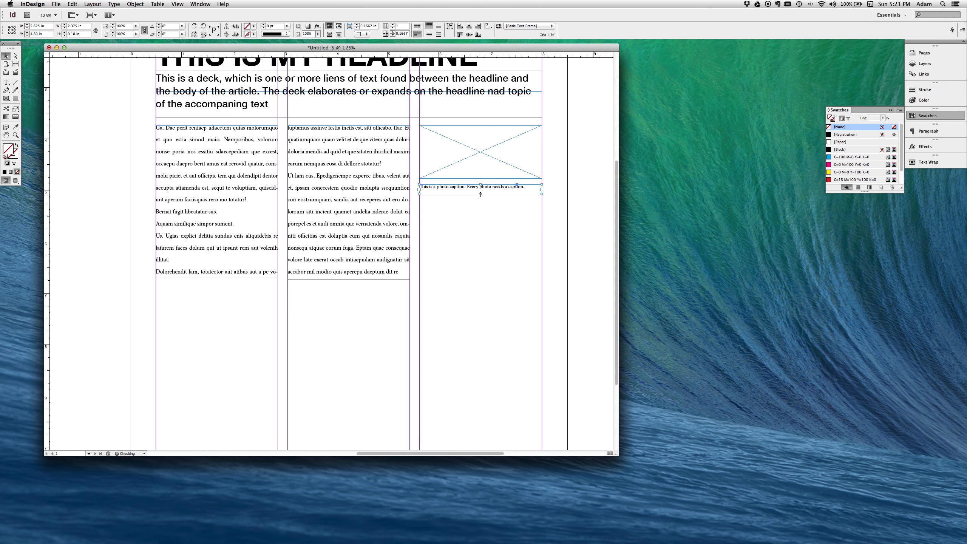
{"action": "left_click", "coordinate": [475, 223]}
{"action": "scroll", "coordinate": [474, 223], "scroll_direction": "right", "scroll_amount": 3}
{"action": "left_click", "coordinate": [6, 82]}
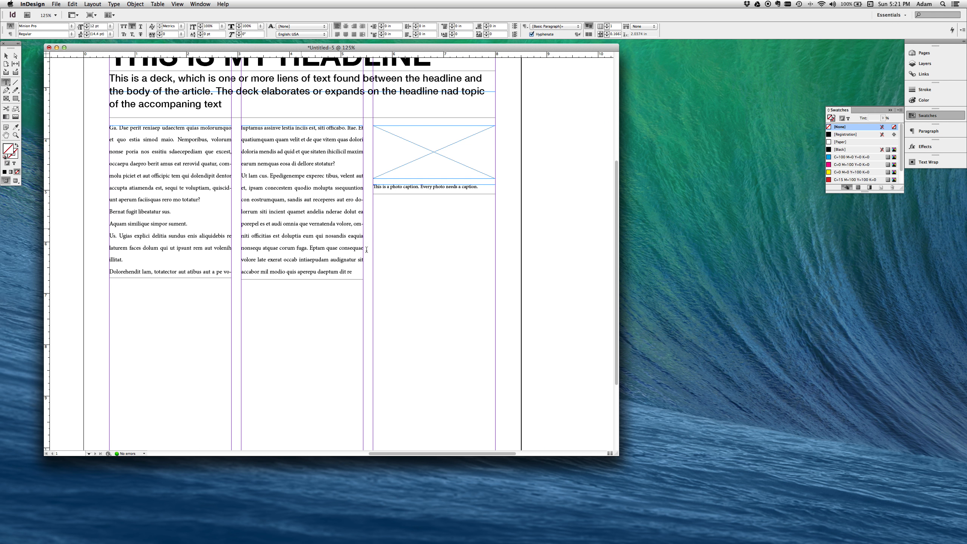
Add a frame under the caption with the quoted pull quote about long articles, plus the author's name below.
{"action": "left_click_drag", "start_coordinate": [373, 201], "coordinate": [495, 279]}
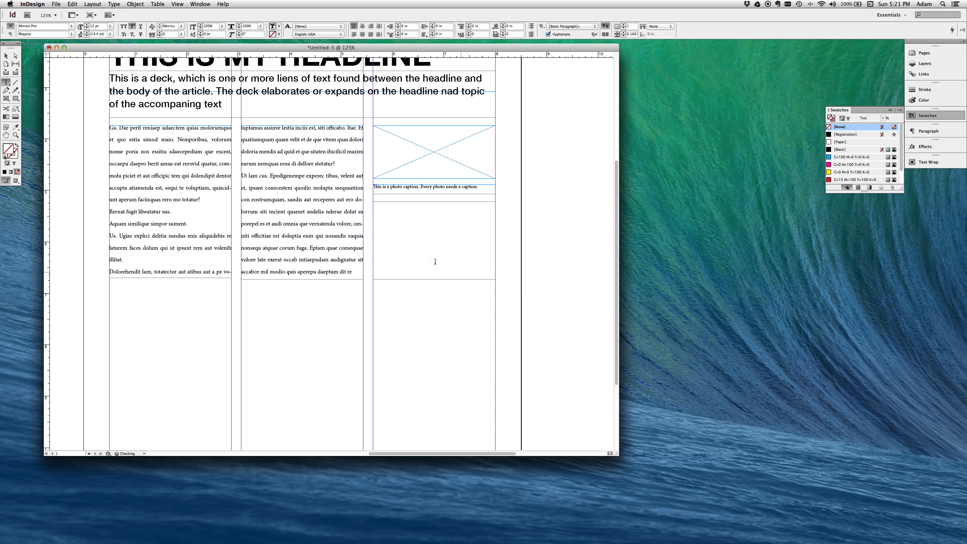
{"action": "type", "text": "\"This is a p"}
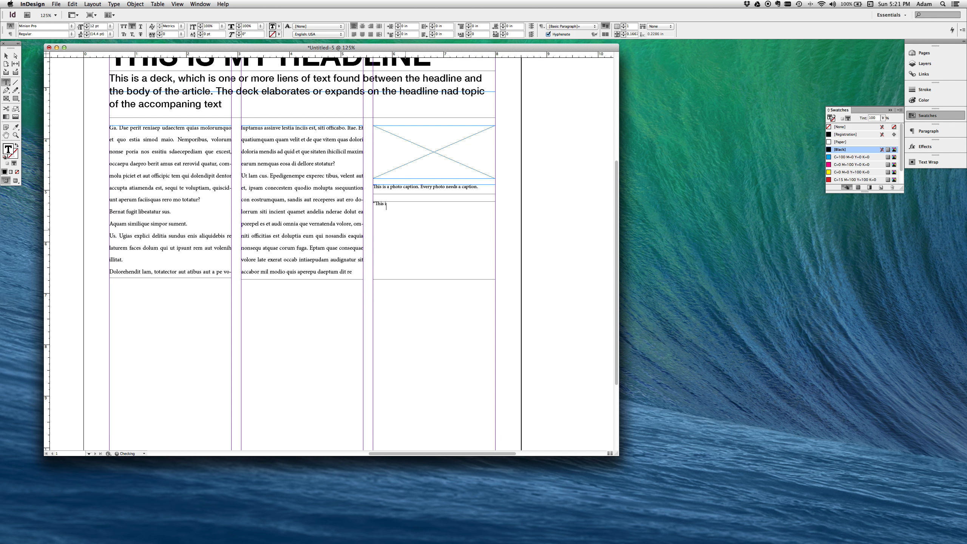
{"action": "type", "text": "ull quote. Use these to attract attention, especially in long"}
{"action": "type", "text": "\""}
{"action": "key", "text": "super+a"}
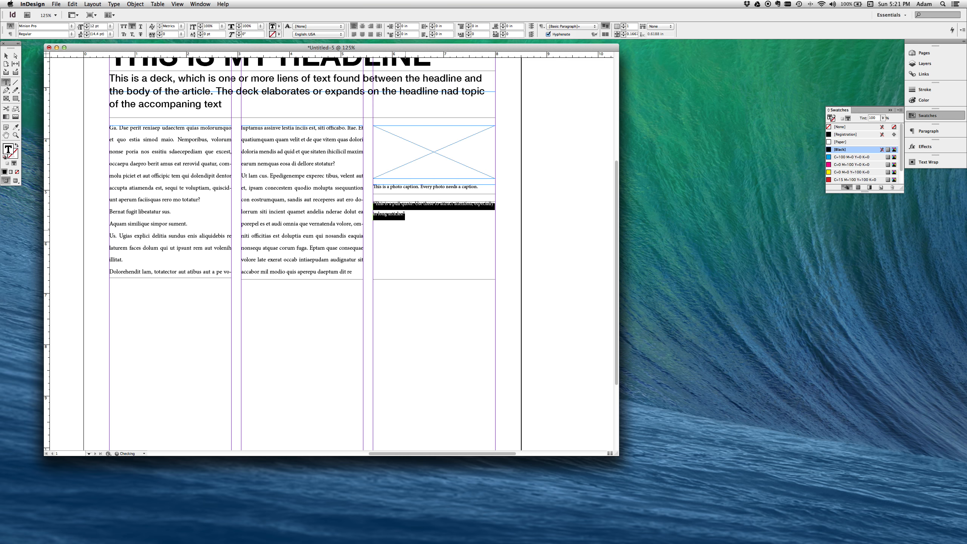
{"action": "scroll", "coordinate": [406, 230], "scroll_direction": "up", "scroll_amount": 2}
{"action": "scroll", "coordinate": [381, 228], "scroll_direction": "right", "scroll_amount": 3}
{"action": "left_click", "coordinate": [369, 247]}
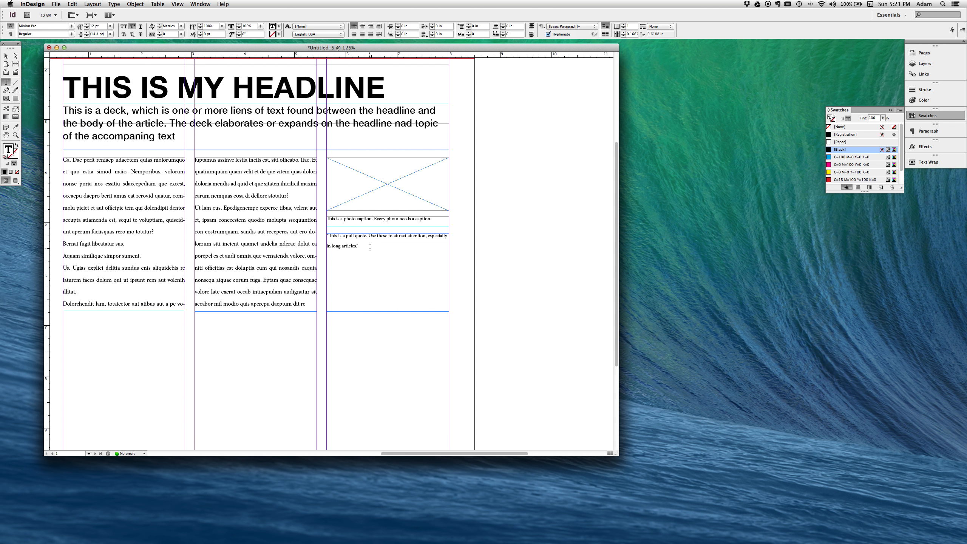
{"action": "key", "text": "Return"}
{"action": "type", "text": "-Adam Croom"}
{"action": "scroll", "coordinate": [339, 233], "scroll_direction": "up", "scroll_amount": 1}
{"action": "scroll", "coordinate": [339, 233], "scroll_direction": "left", "scroll_amount": 4}
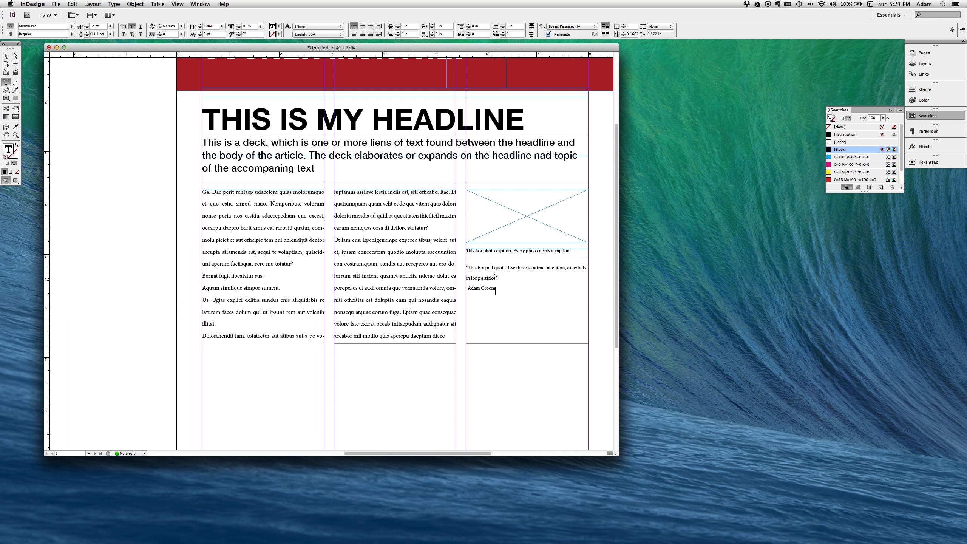
Set the pull quote text to 24 pt with 18 pt leading.
{"action": "left_click_drag", "start_coordinate": [495, 277], "coordinate": [459, 262]}
{"action": "left_click", "coordinate": [110, 26]}
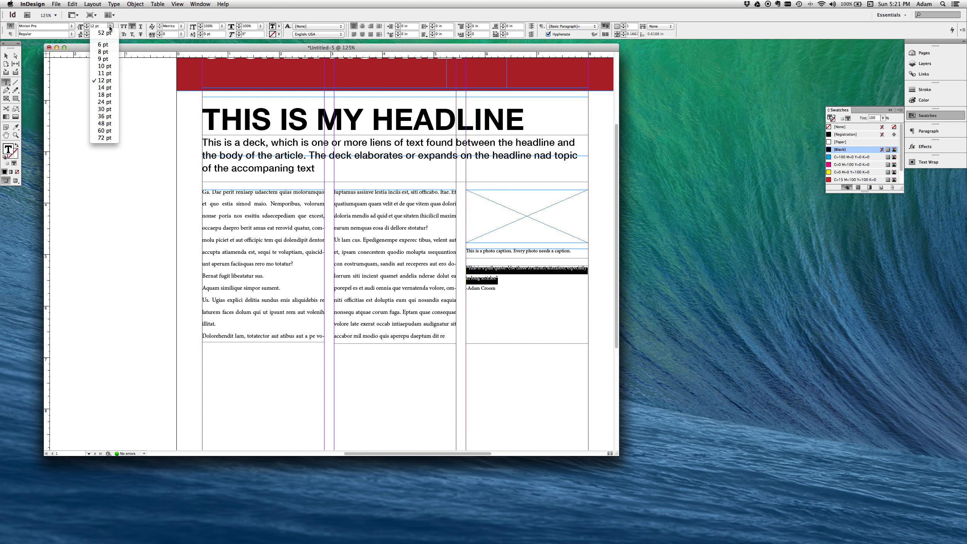
{"action": "left_click", "coordinate": [104, 95]}
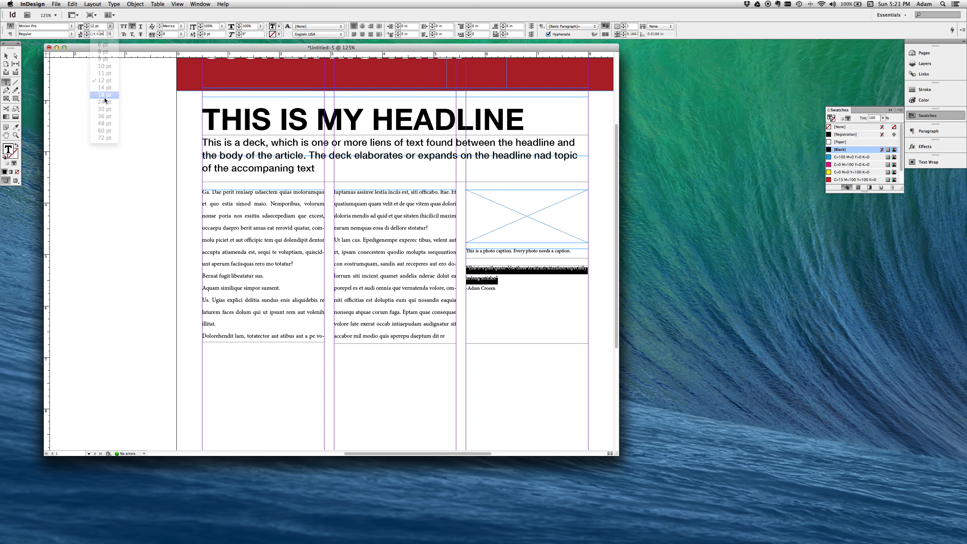
{"action": "left_click", "coordinate": [110, 26]}
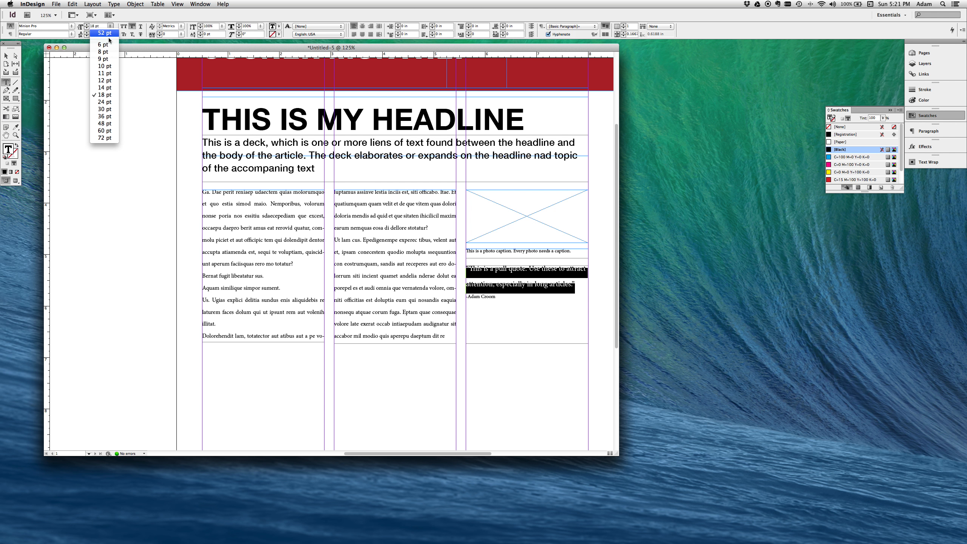
{"action": "left_click", "coordinate": [104, 102]}
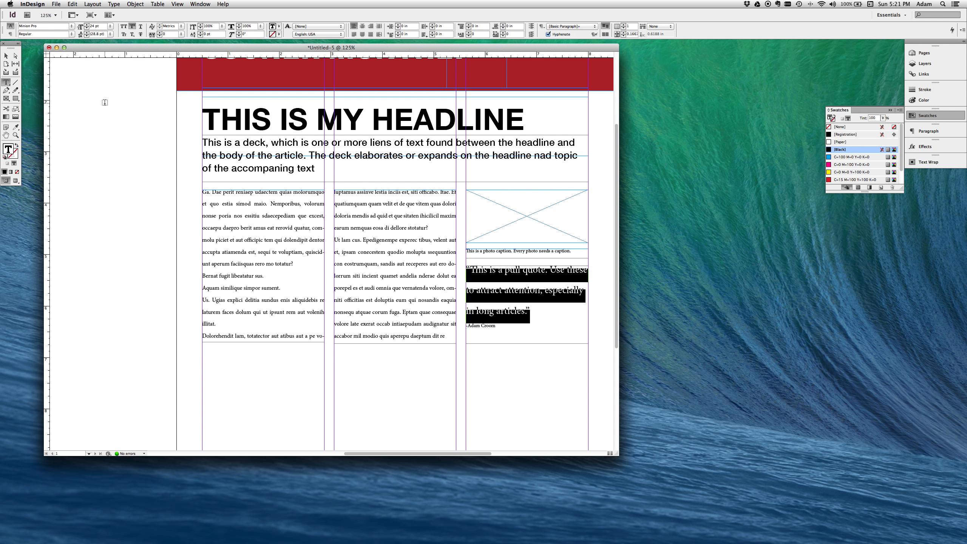
{"action": "left_click", "coordinate": [504, 337]}
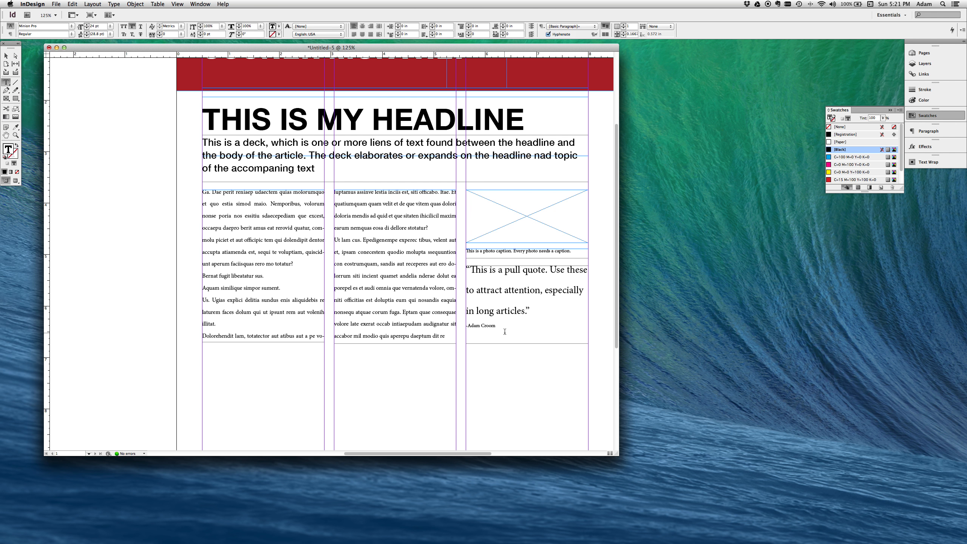
{"action": "left_click_drag", "start_coordinate": [504, 325], "coordinate": [467, 268]}
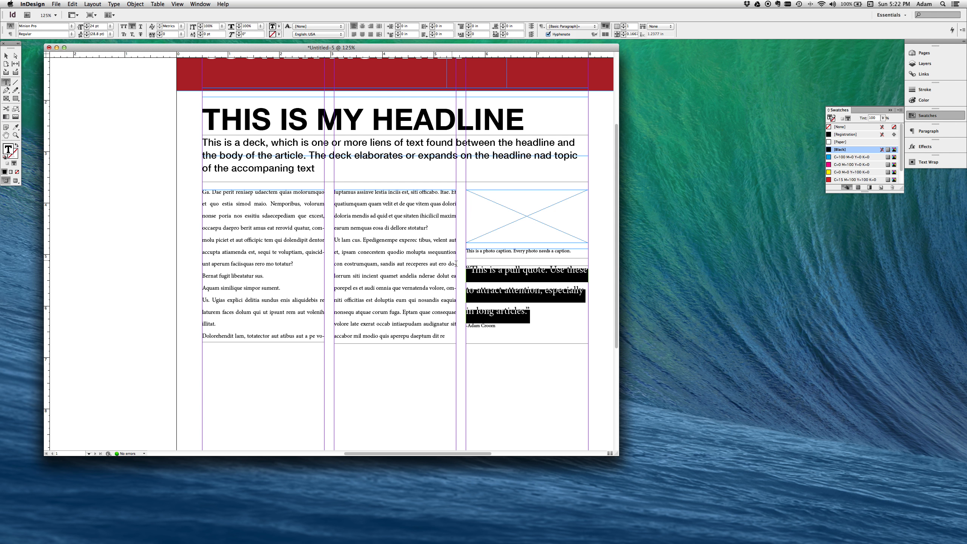
{"action": "left_click", "coordinate": [110, 34]}
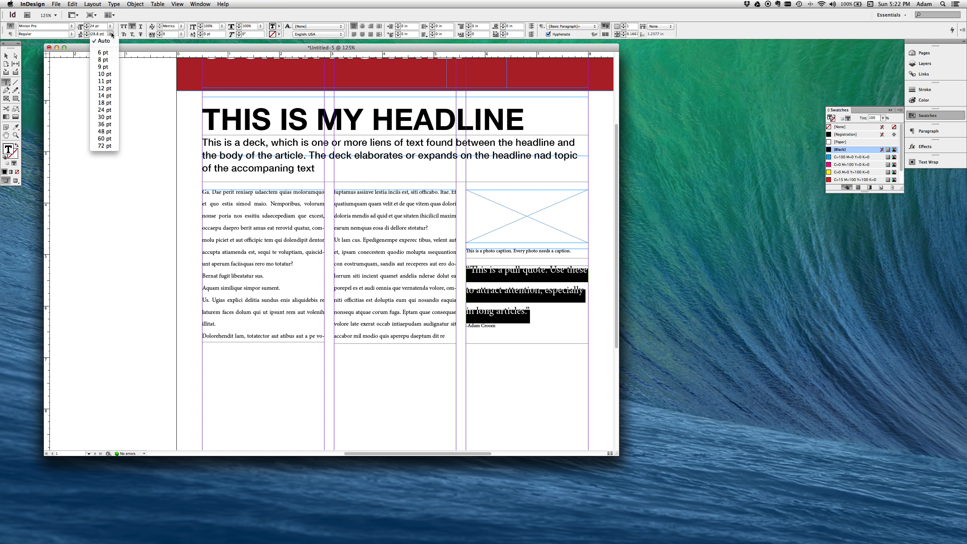
{"action": "left_click", "coordinate": [112, 102]}
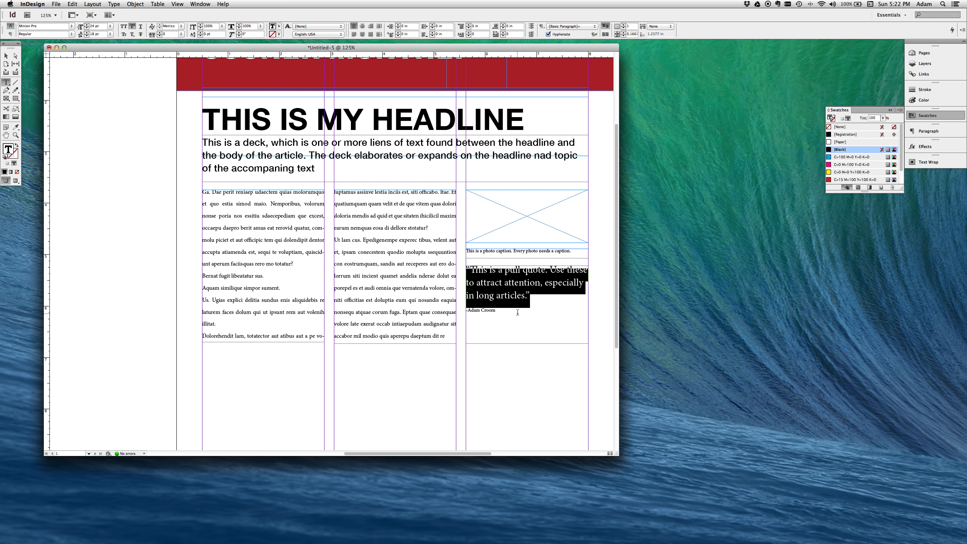
Set the attribution line to 18 pt with 12 pt leading.
{"action": "left_click_drag", "start_coordinate": [566, 319], "coordinate": [458, 310]}
{"action": "left_click", "coordinate": [110, 27]}
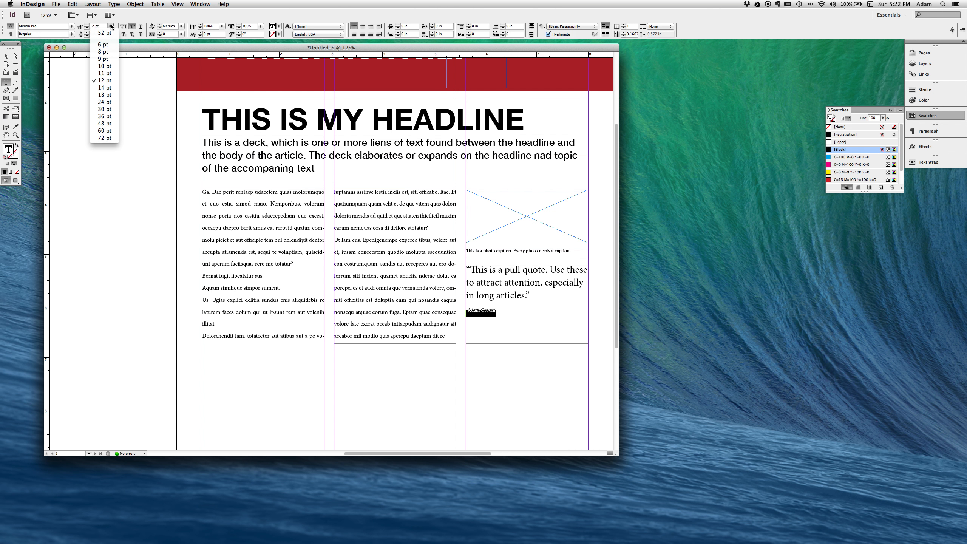
{"action": "left_click", "coordinate": [107, 94]}
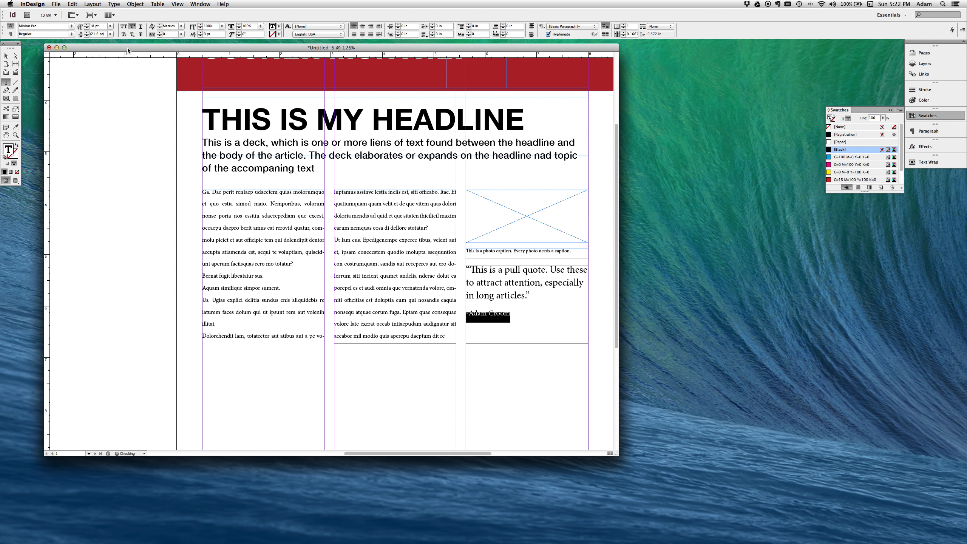
{"action": "left_click", "coordinate": [111, 34]}
{"action": "left_click", "coordinate": [110, 99]}
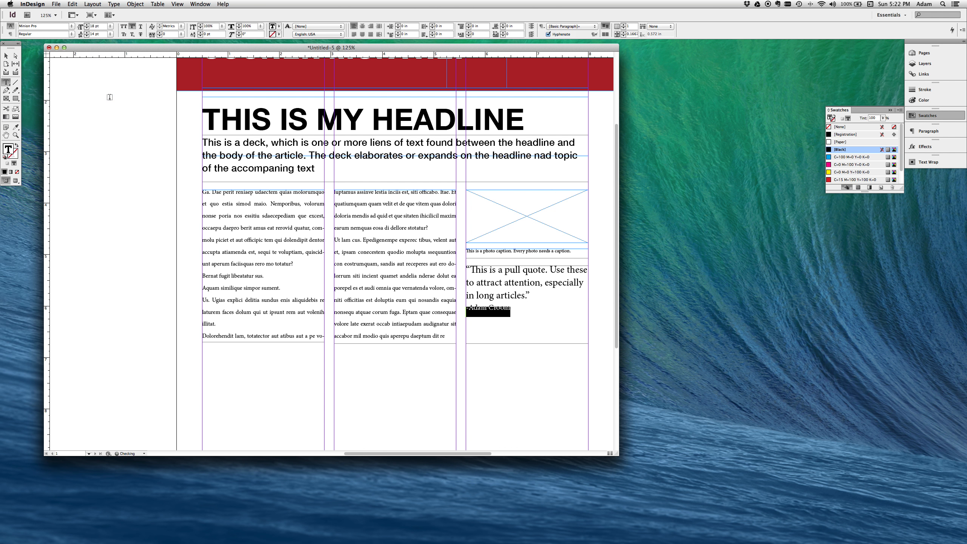
{"action": "left_click", "coordinate": [110, 34]}
{"action": "left_click", "coordinate": [106, 89]}
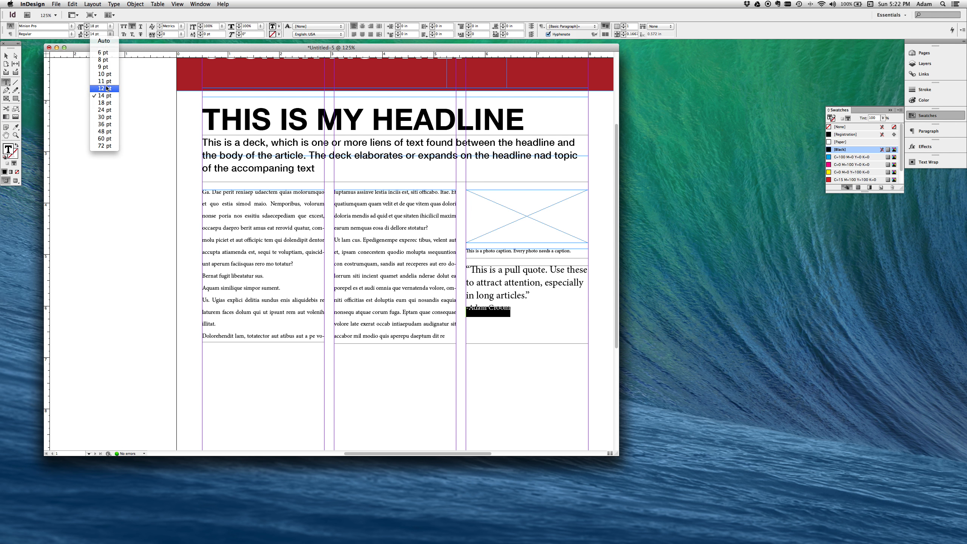
Shorten the pull-quote frame to fit its text and move it slightly lower.
{"action": "left_click", "coordinate": [5, 57]}
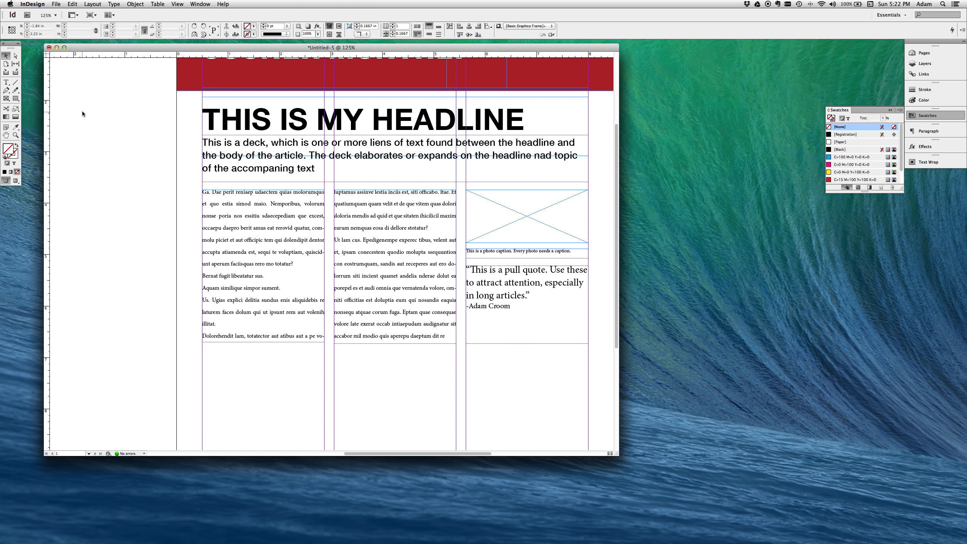
{"action": "left_click_drag", "start_coordinate": [527, 344], "coordinate": [527, 316]}
{"action": "left_click", "coordinate": [524, 344]}
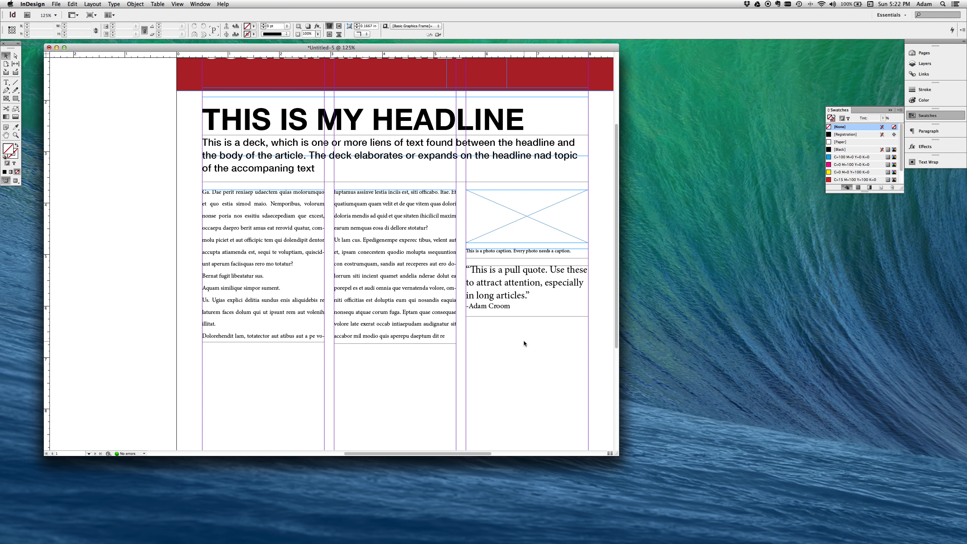
{"action": "left_click", "coordinate": [516, 283]}
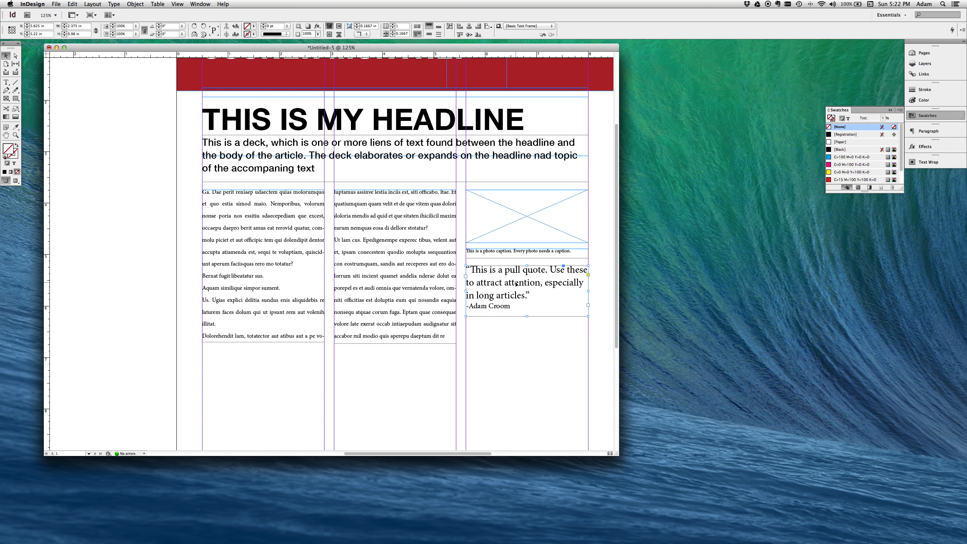
{"action": "mouse_move", "coordinate": [501, 280]}
{"action": "left_mouse_down"}
{"action": "mouse_move", "coordinate": [315, 252]}
{"action": "mouse_move", "coordinate": [305, 259]}
{"action": "mouse_move", "coordinate": [512, 288]}
{"action": "mouse_move", "coordinate": [501, 289]}
{"action": "left_mouse_up"}
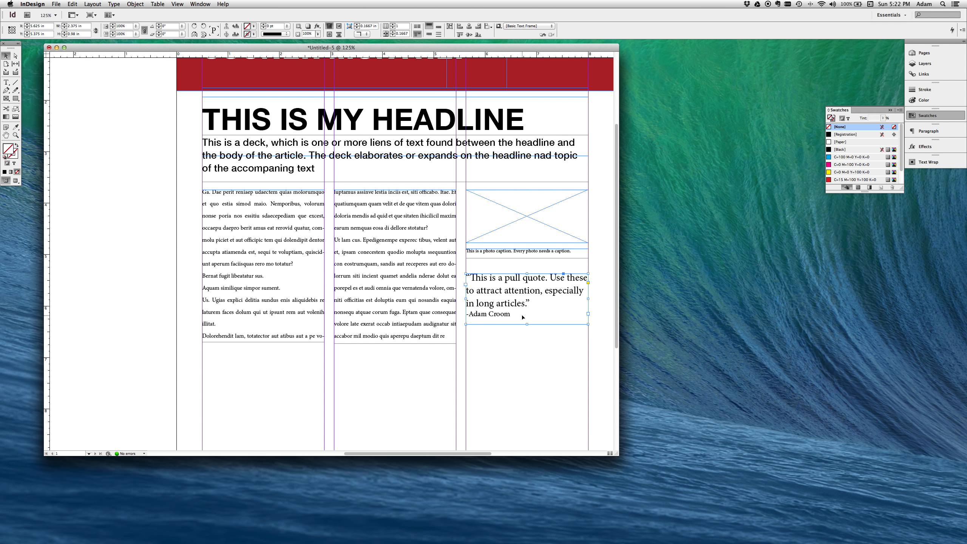
Apply a bounding-box text wrap to the pull quote.
{"action": "left_click", "coordinate": [937, 162]}
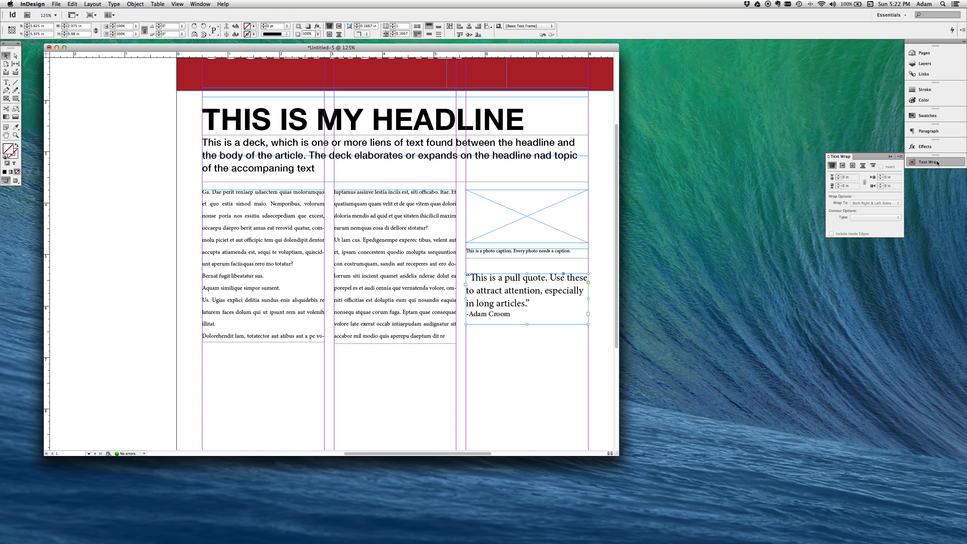
{"action": "left_click", "coordinate": [937, 162]}
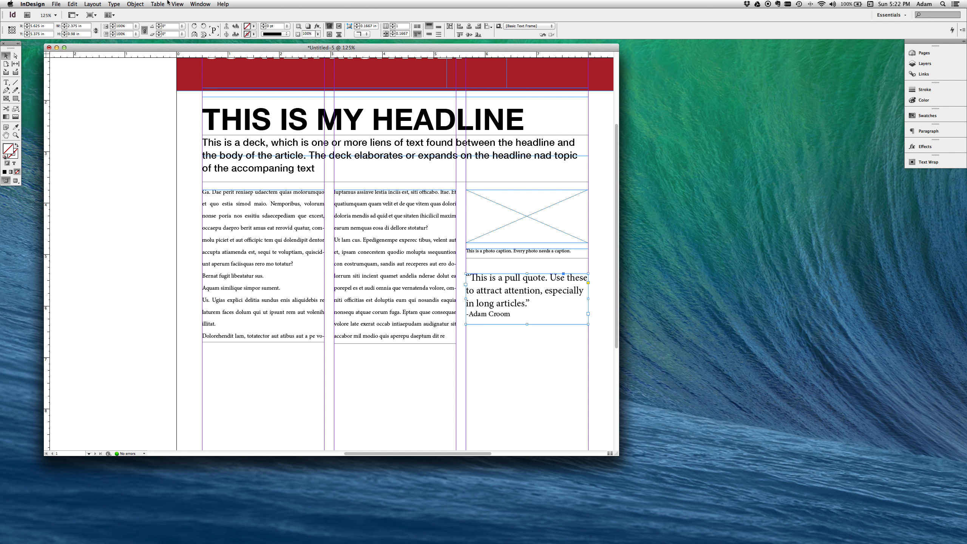
{"action": "left_click", "coordinate": [191, 5]}
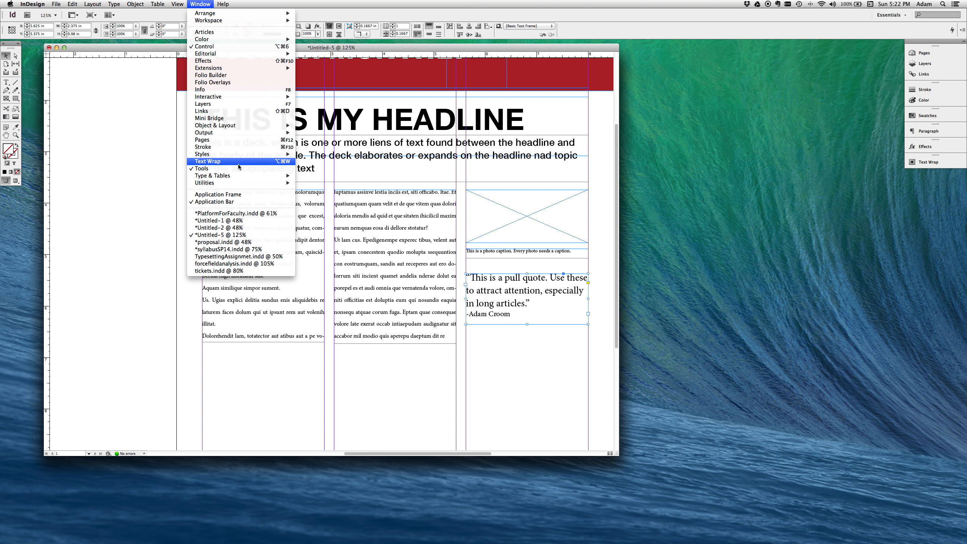
{"action": "key", "text": "super+alt+w"}
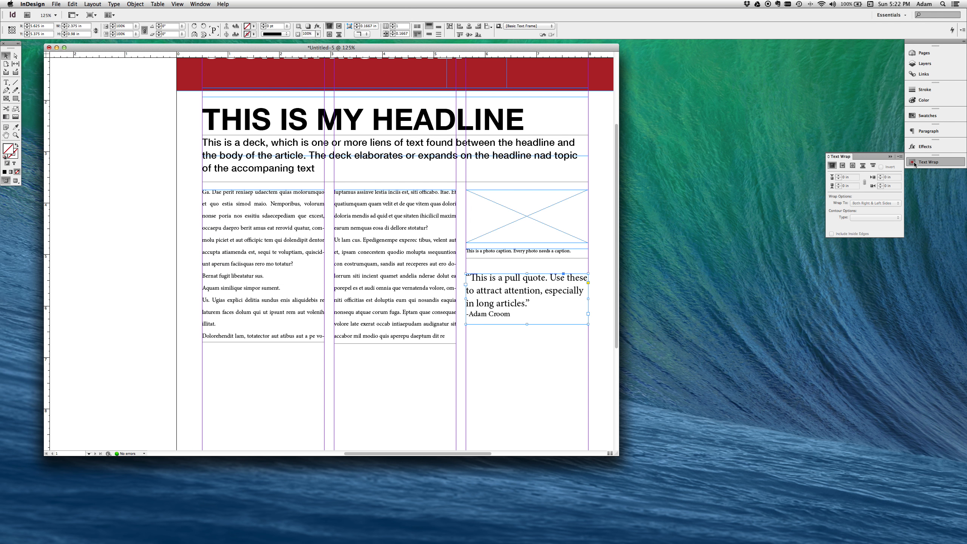
{"action": "left_click", "coordinate": [843, 166]}
Set the wrap offset to 0.0625 in and place the pull quote in the right column below the caption.
{"action": "left_click_drag", "start_coordinate": [483, 297], "coordinate": [342, 255]}
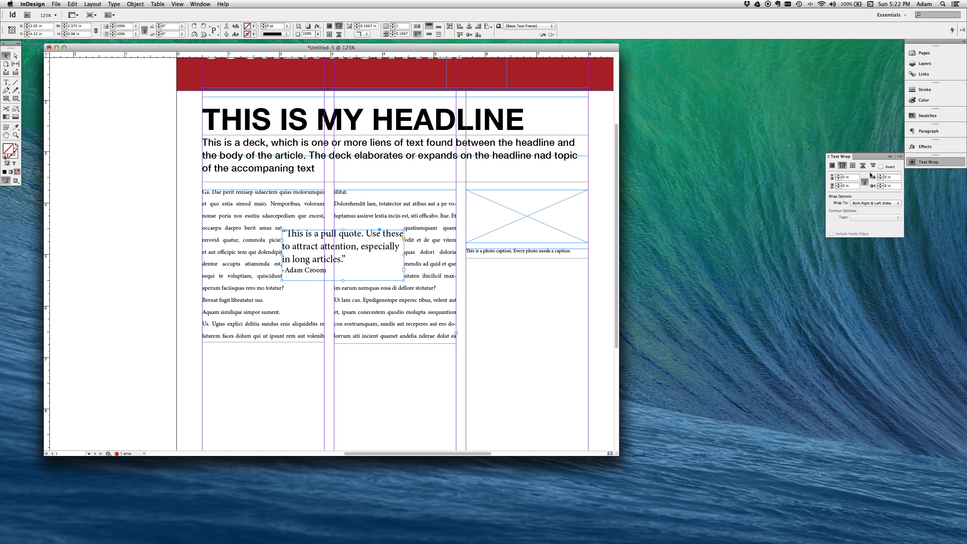
{"action": "left_click", "coordinate": [839, 176]}
{"action": "left_click", "coordinate": [839, 176]}
{"action": "left_click", "coordinate": [839, 176]}
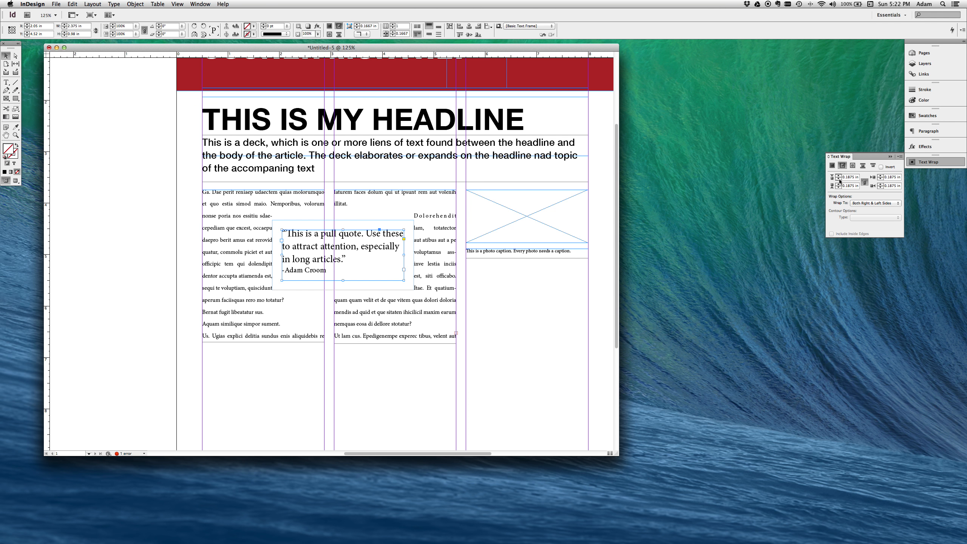
{"action": "left_click", "coordinate": [839, 186]}
{"action": "left_click", "coordinate": [839, 186]}
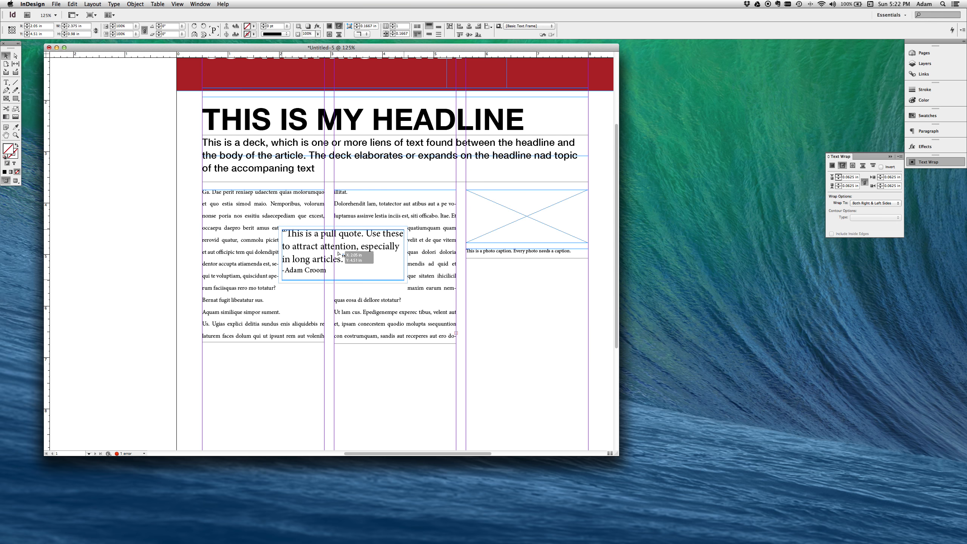
{"action": "left_click_drag", "start_coordinate": [337, 250], "coordinate": [520, 284]}
{"action": "left_click", "coordinate": [337, 385]}
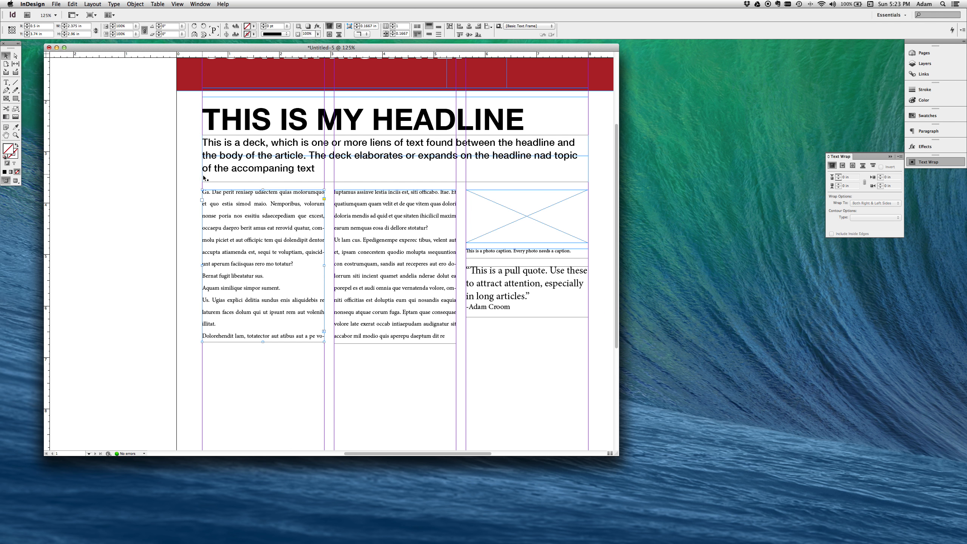
Lower the first story's frame and add a byline frame above it reading 'By Byline'.
{"action": "left_click_drag", "start_coordinate": [263, 189], "coordinate": [263, 208]}
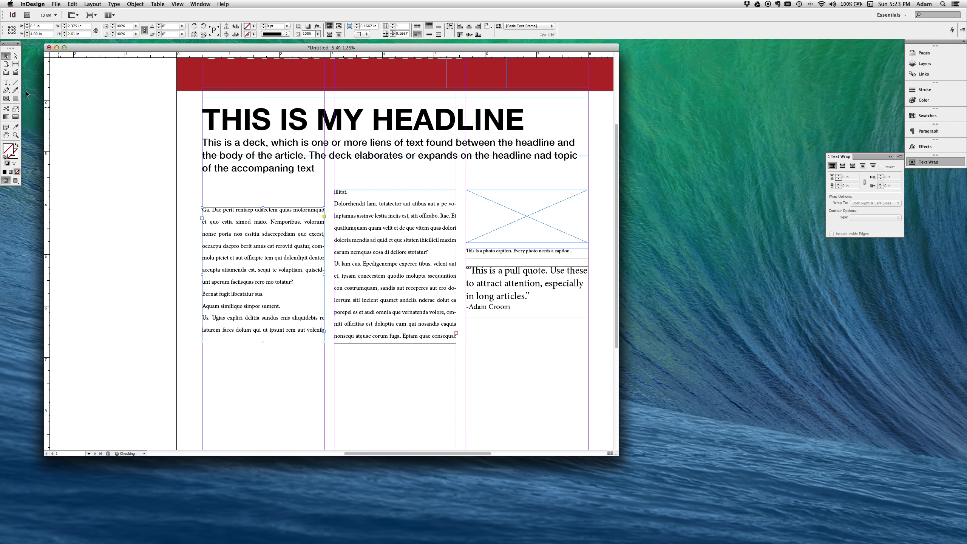
{"action": "left_click", "coordinate": [8, 85]}
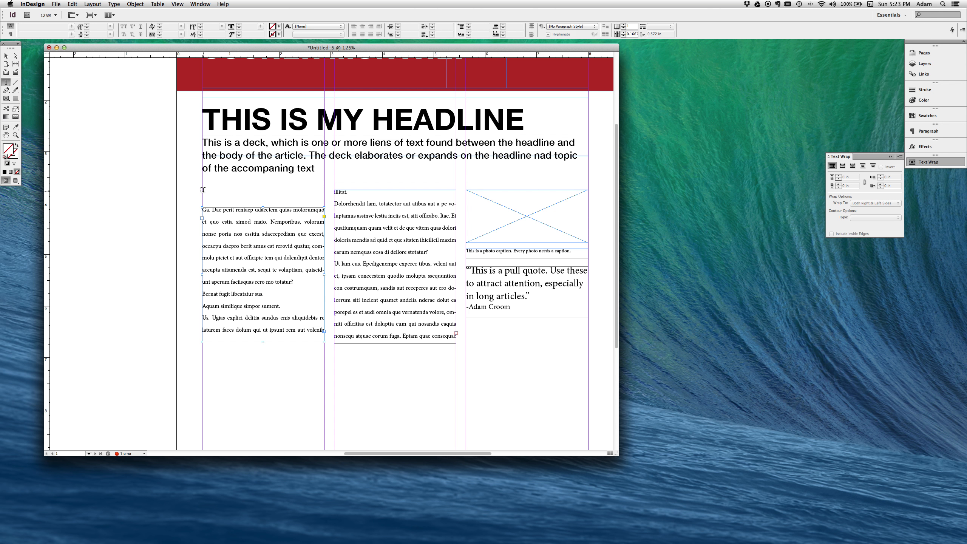
{"action": "left_click_drag", "start_coordinate": [203, 190], "coordinate": [325, 201]}
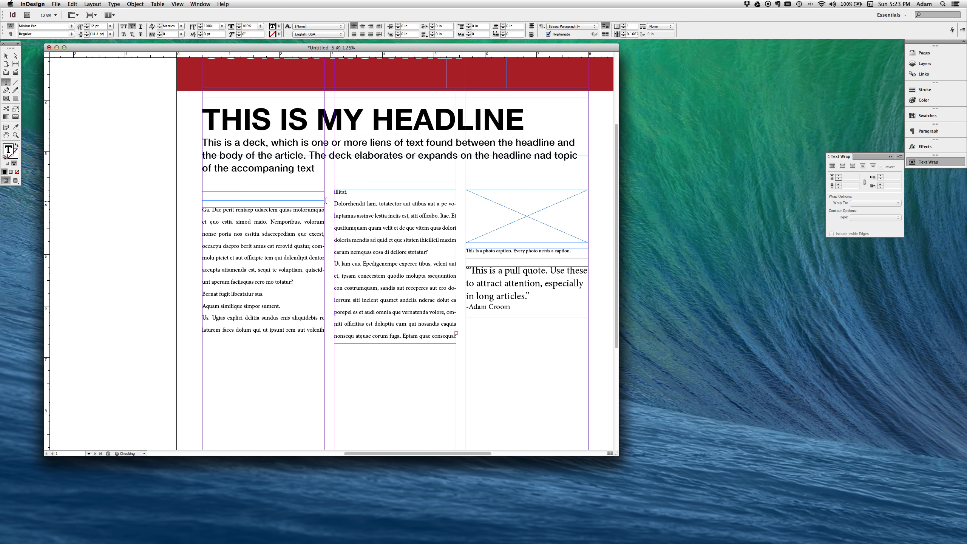
{"action": "type", "text": "By byline"}
Format the byline text as Bold, 14 pt.
{"action": "key", "text": "super+a"}
{"action": "scroll", "coordinate": [228, 79], "scroll_direction": "left", "scroll_amount": 2}
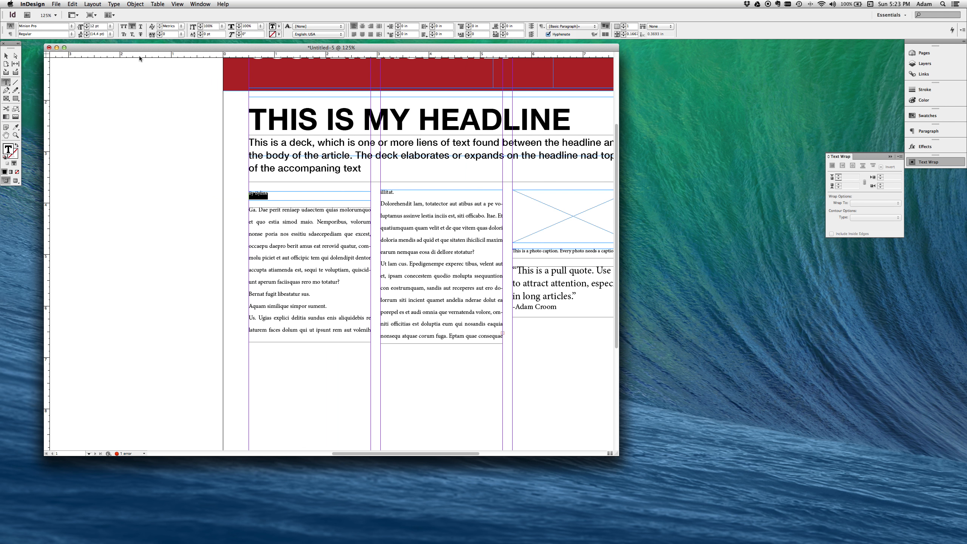
{"action": "left_click", "coordinate": [72, 34]}
{"action": "left_click", "coordinate": [57, 80]}
{"action": "left_click", "coordinate": [108, 27]}
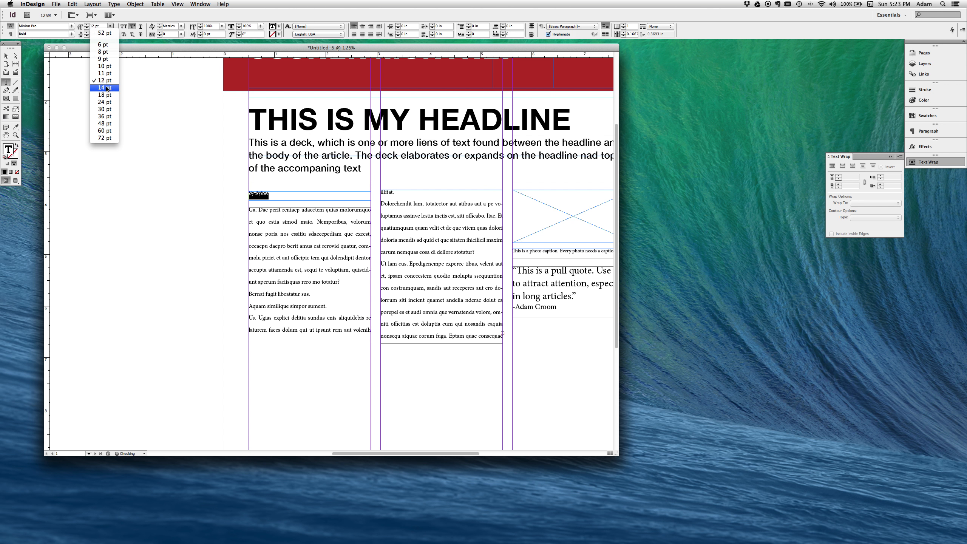
{"action": "left_click", "coordinate": [108, 87]}
{"action": "left_click", "coordinate": [6, 55]}
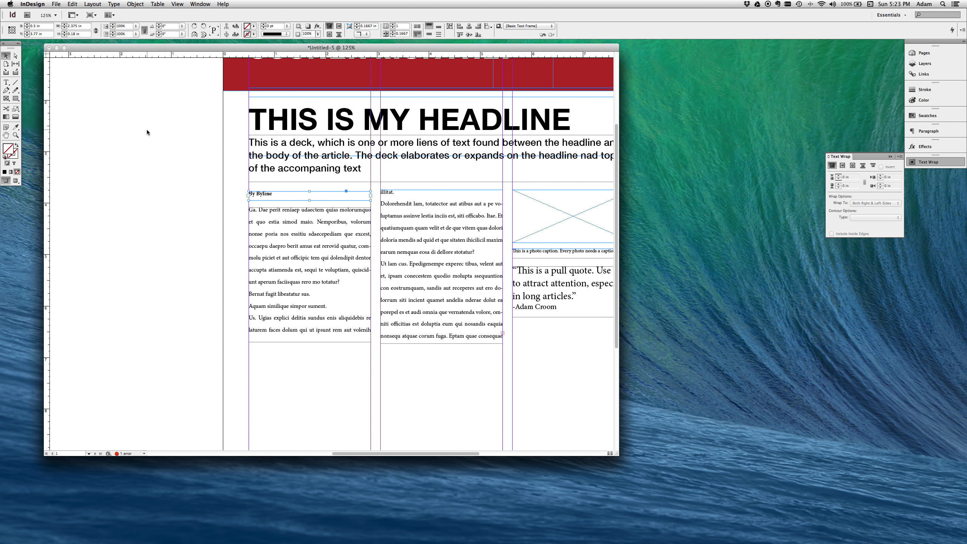
{"action": "scroll", "coordinate": [147, 130], "scroll_direction": "right", "scroll_amount": 4}
Preview the page without guides, then return to the normal view with guides and frame edges.
{"action": "key", "text": "w"}
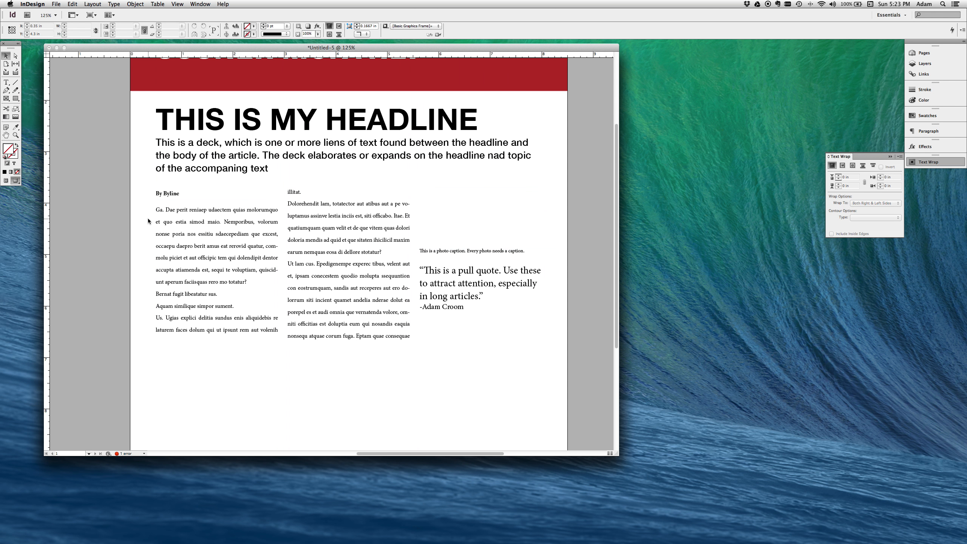
{"action": "key", "text": "w"}
{"action": "scroll", "coordinate": [148, 220], "scroll_direction": "right", "scroll_amount": 2}
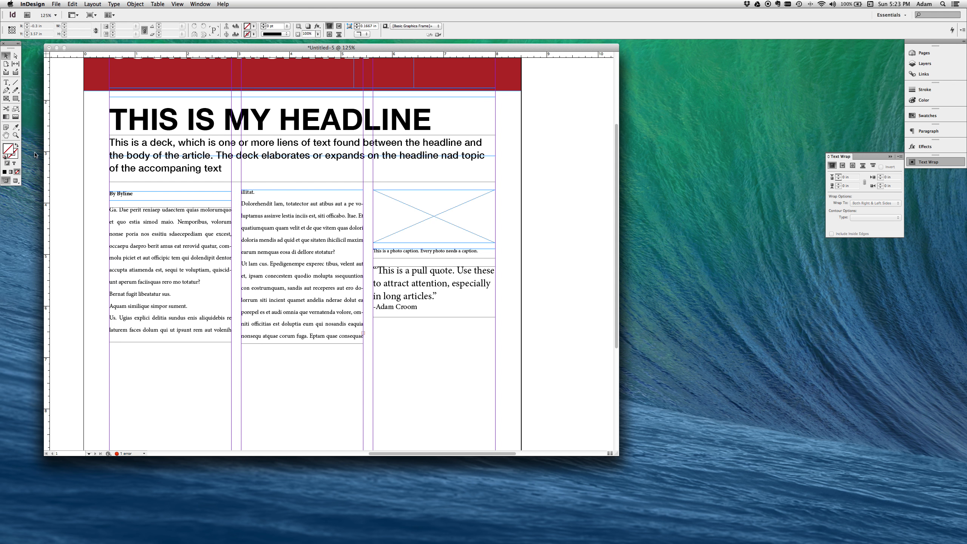
Zoom out to see the entire page, zoom back in, and select the headline frame.
{"action": "left_click", "coordinate": [15, 135]}
{"action": "left_click", "coordinate": [80, 193], "text": "alt"}
{"action": "scroll", "coordinate": [151, 229], "scroll_direction": "right", "scroll_amount": 10}
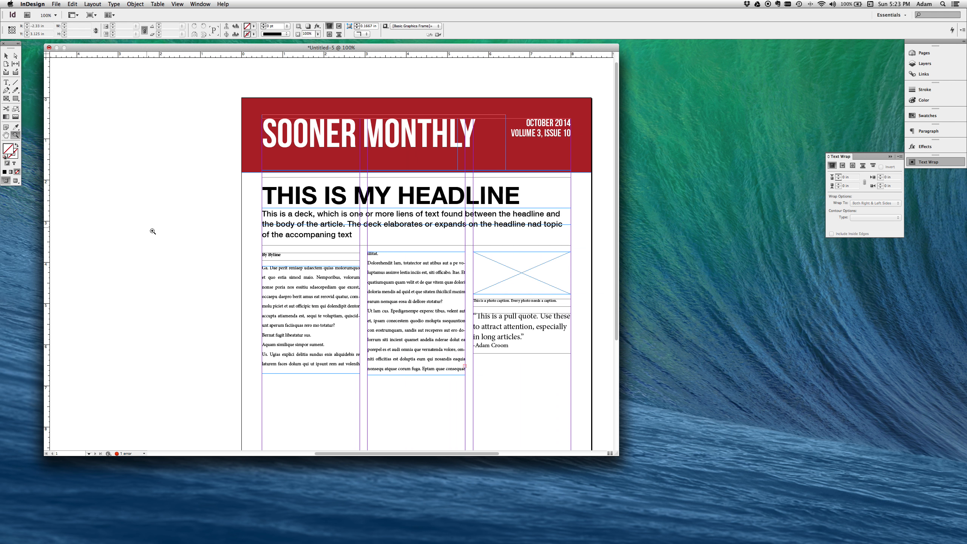
{"action": "left_click", "coordinate": [209, 246], "text": "alt"}
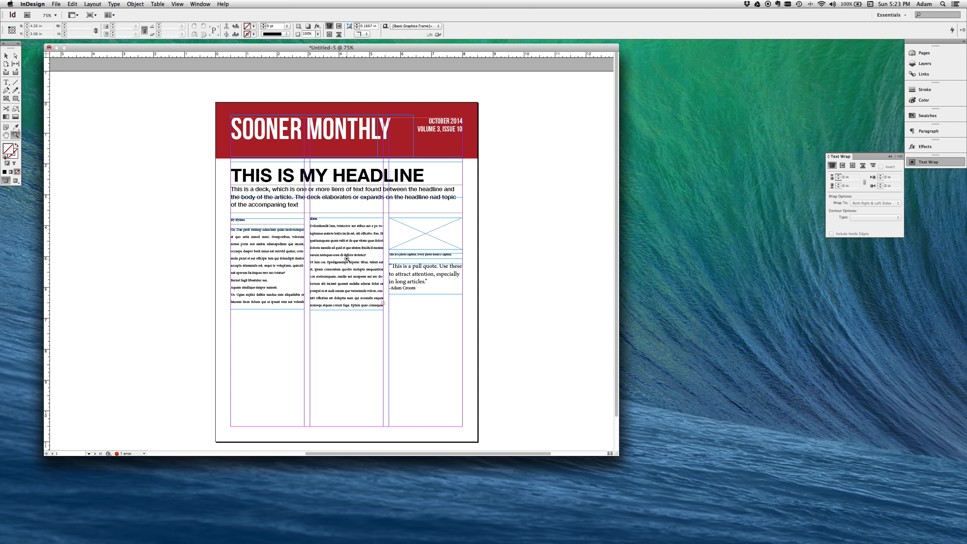
{"action": "left_click", "coordinate": [347, 298]}
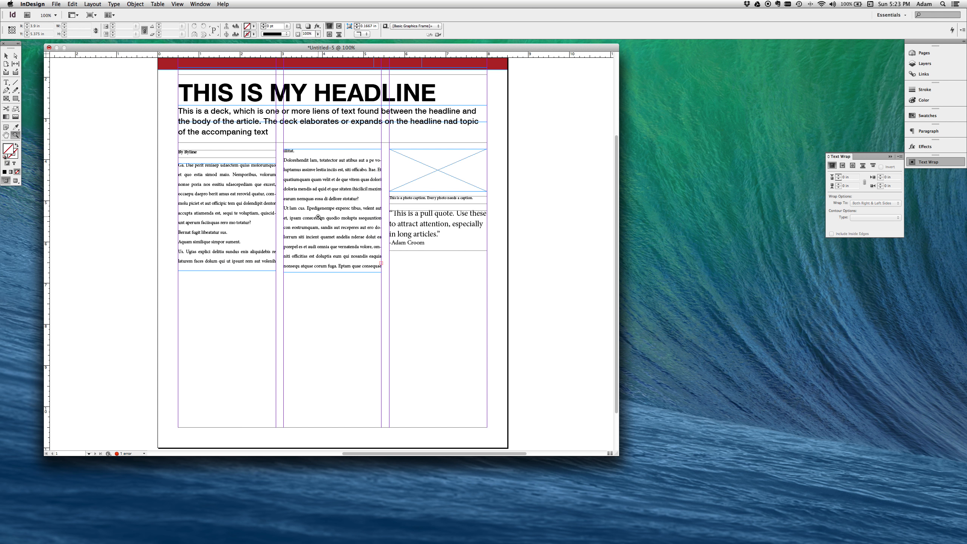
{"action": "key", "text": "v"}
{"action": "scroll", "coordinate": [235, 100], "scroll_direction": "left", "scroll_amount": 3}
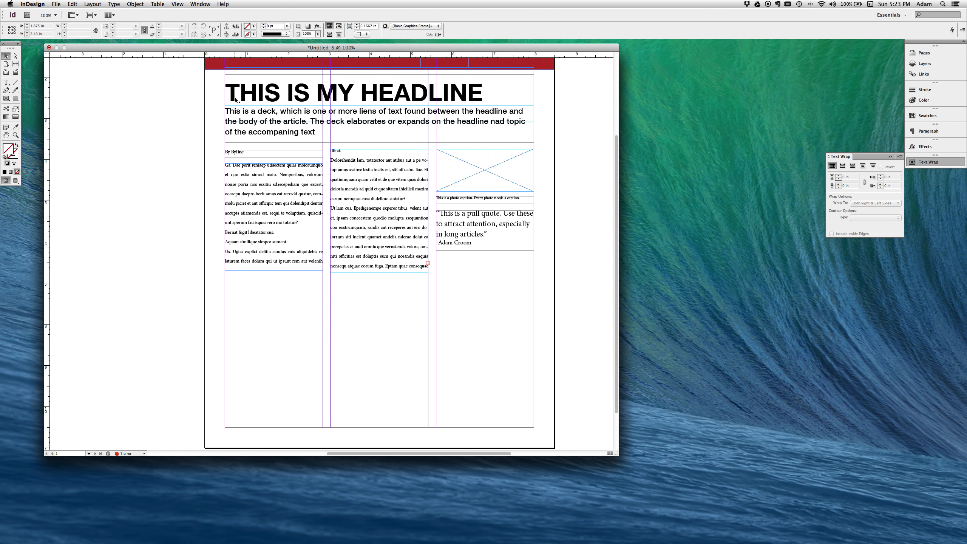
{"action": "left_click", "coordinate": [236, 100]}
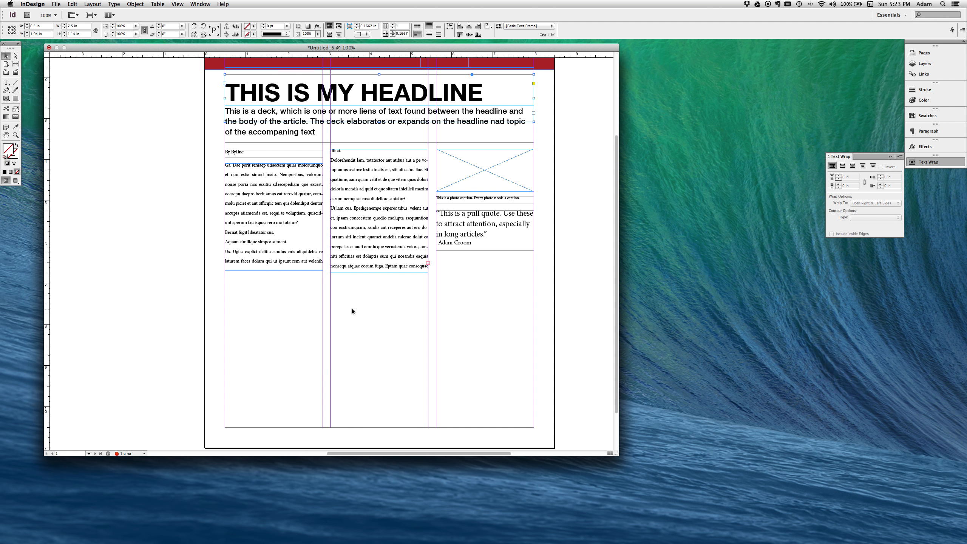
Paste a headline copy below the first story and retype it as 'THIS IS ANOTHER HEADLINE'.
{"action": "key", "text": "super+v"}
{"action": "left_click_drag", "start_coordinate": [209, 248], "coordinate": [253, 284]}
{"action": "left_click", "coordinate": [6, 85]}
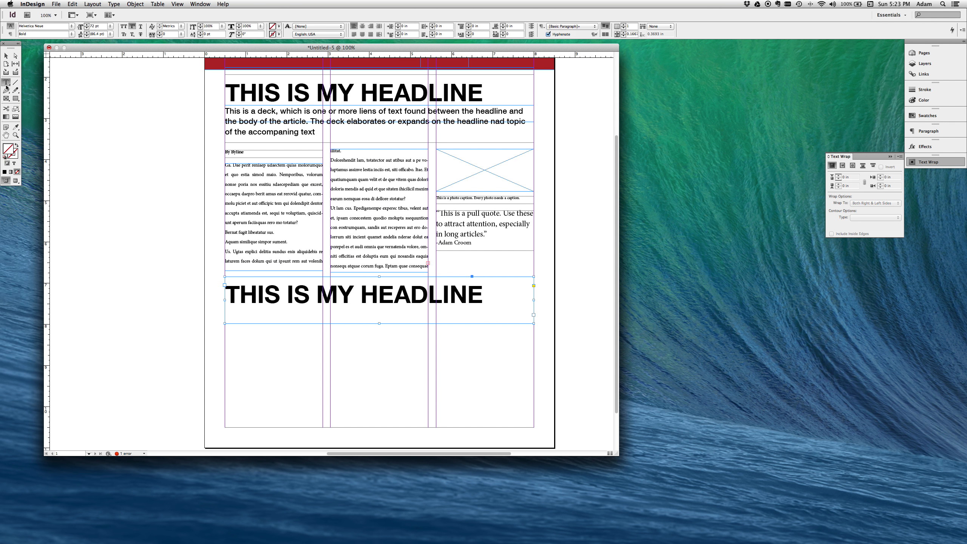
{"action": "triple_click", "coordinate": [304, 305]}
{"action": "type", "text": "This is a"}
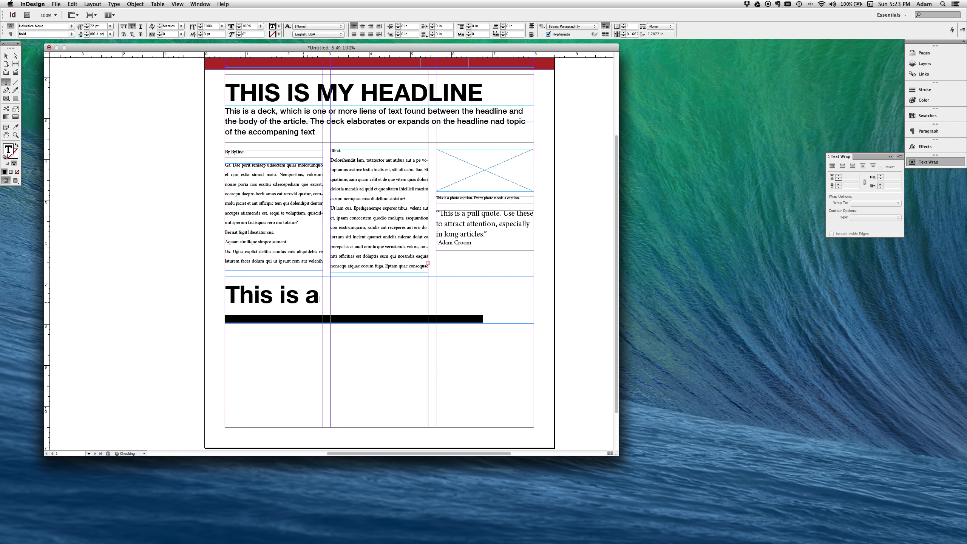
{"action": "key", "text": "BackSpace"}
{"action": "type", "text": "A"}
{"action": "key", "text": "BackSpace"}
{"action": "key", "text": "BackSpace"}
{"action": "key", "text": "BackSpace"}
{"action": "key", "text": "BackSpace"}
{"action": "key", "text": "BackSpace"}
{"action": "key", "text": "BackSpace"}
{"action": "key", "text": "BackSpace"}
{"action": "key", "text": "BackSpace"}
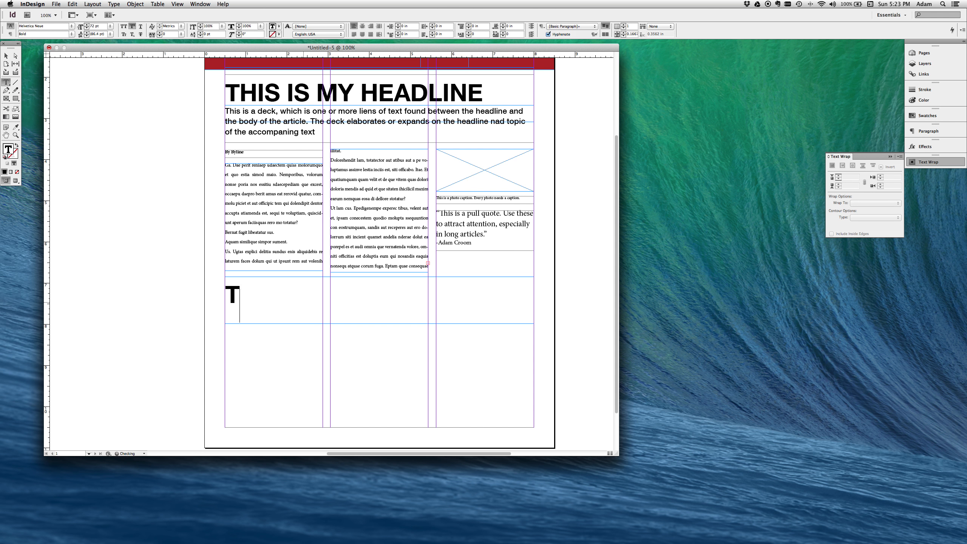
{"action": "type", "text": "HIS IS ANOTHER HEADLINE"}
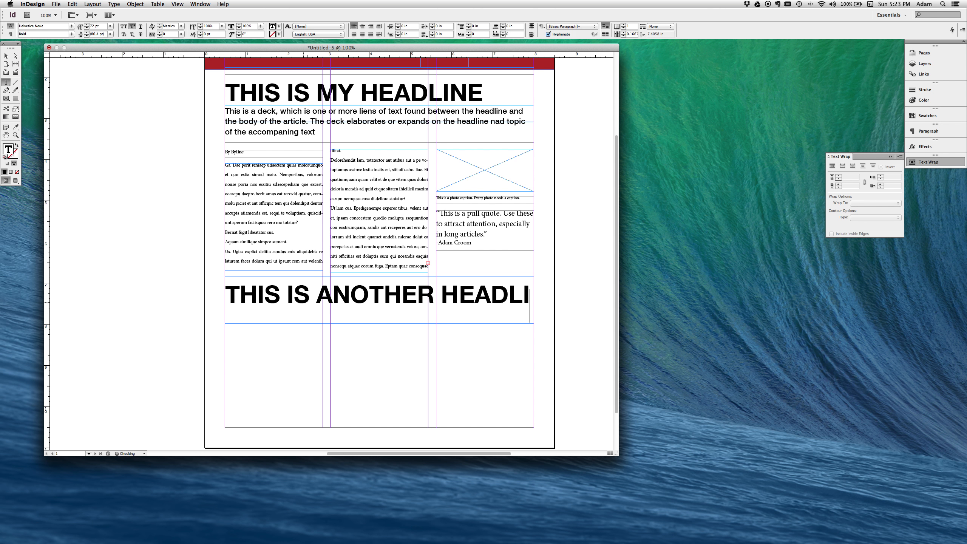
Set the new headline to 60 pt.
{"action": "key", "text": "super+a"}
{"action": "left_click", "coordinate": [110, 26]}
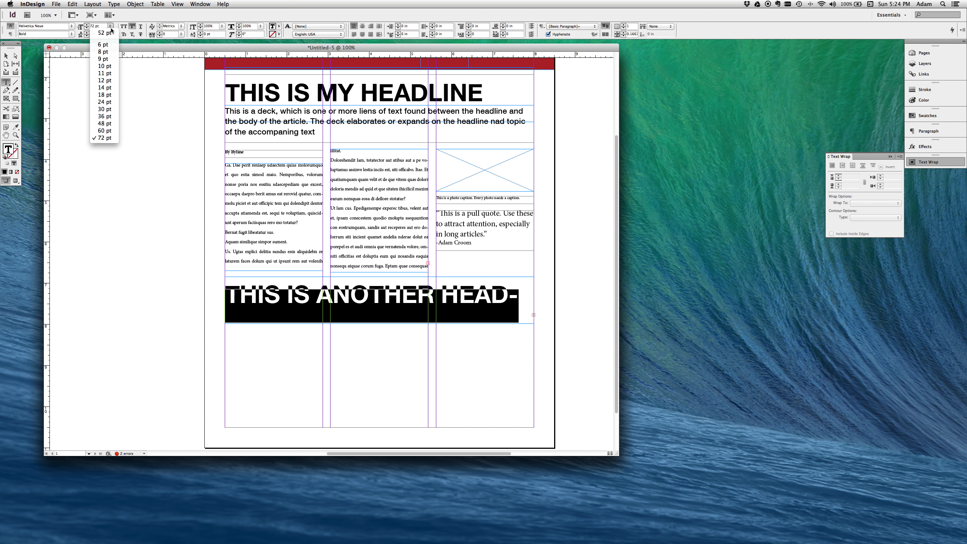
{"action": "left_click", "coordinate": [109, 129]}
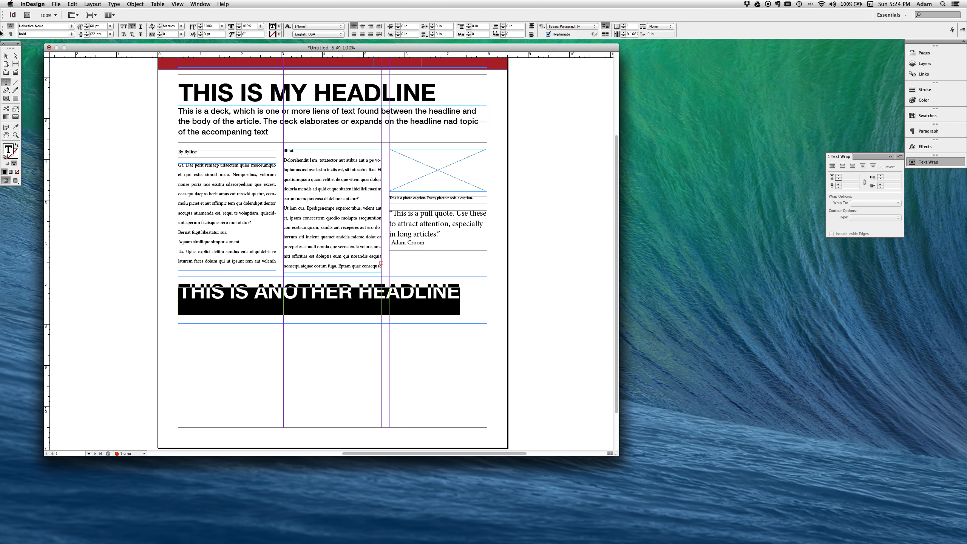
{"action": "key", "text": "Escape"}
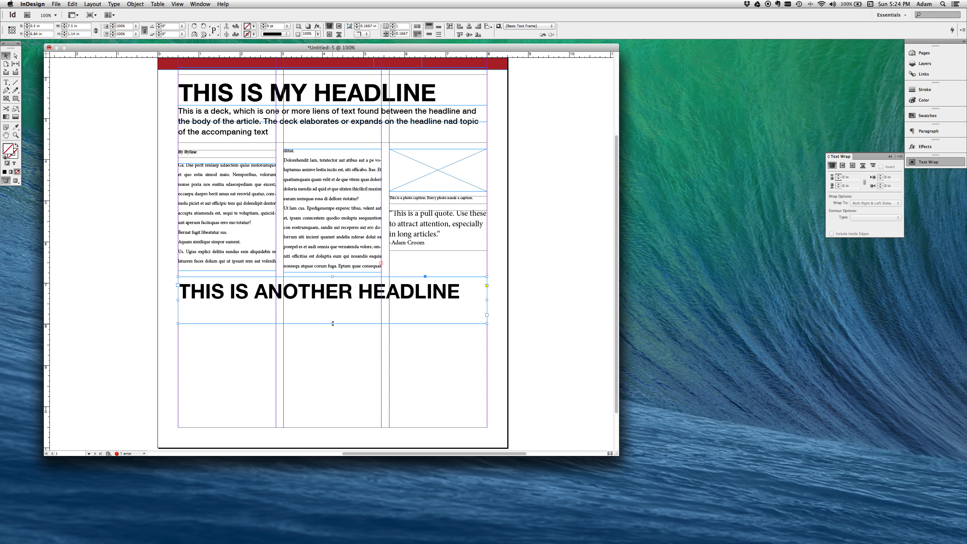
Shorten the new headline frame and duplicate the deck frame below it.
{"action": "left_click_drag", "start_coordinate": [333, 323], "coordinate": [333, 311]}
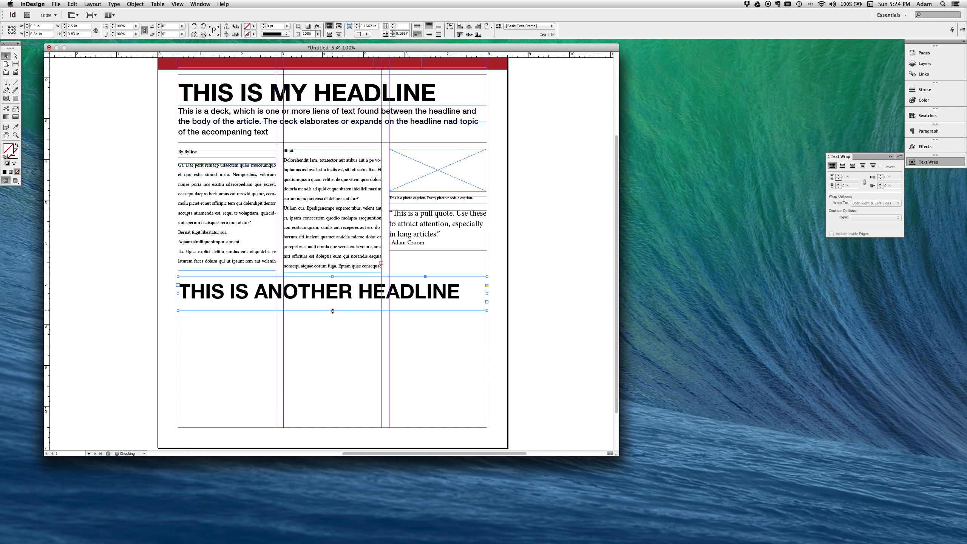
{"action": "left_click", "coordinate": [290, 131]}
{"action": "left_click_drag", "start_coordinate": [290, 131], "coordinate": [242, 333]}
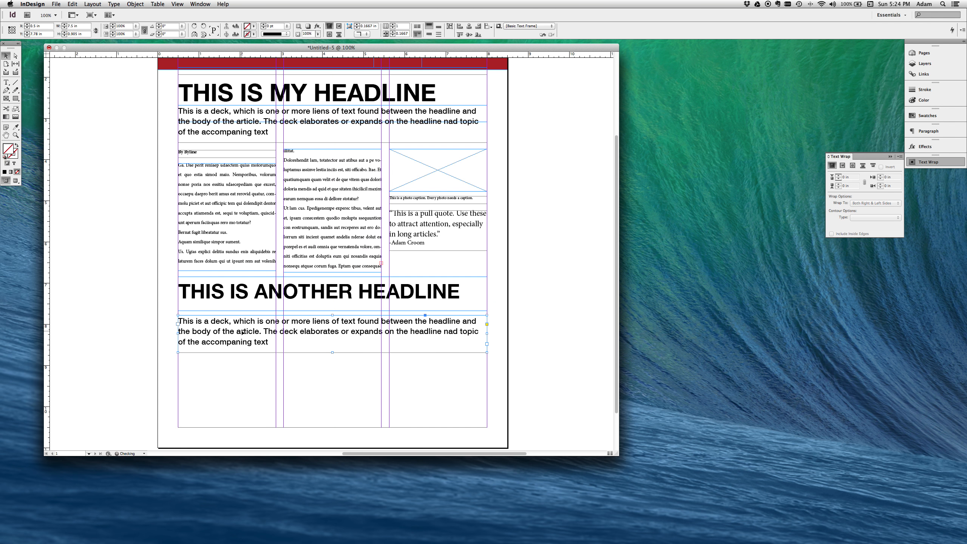
Replace the duplicated deck with 'Another deck. Make sure deck font is a smaller font than headline.'.
{"action": "left_click", "coordinate": [5, 83]}
{"action": "left_click", "coordinate": [269, 333]}
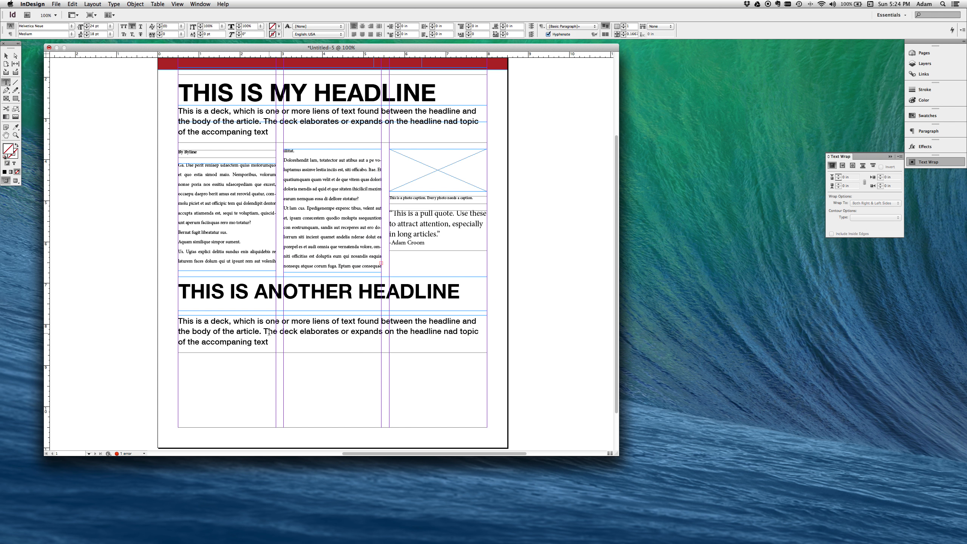
{"action": "key", "text": "super+a"}
{"action": "type", "text": "THIS"}
{"action": "key", "text": "BackSpace"}
{"action": "key", "text": "BackSpace"}
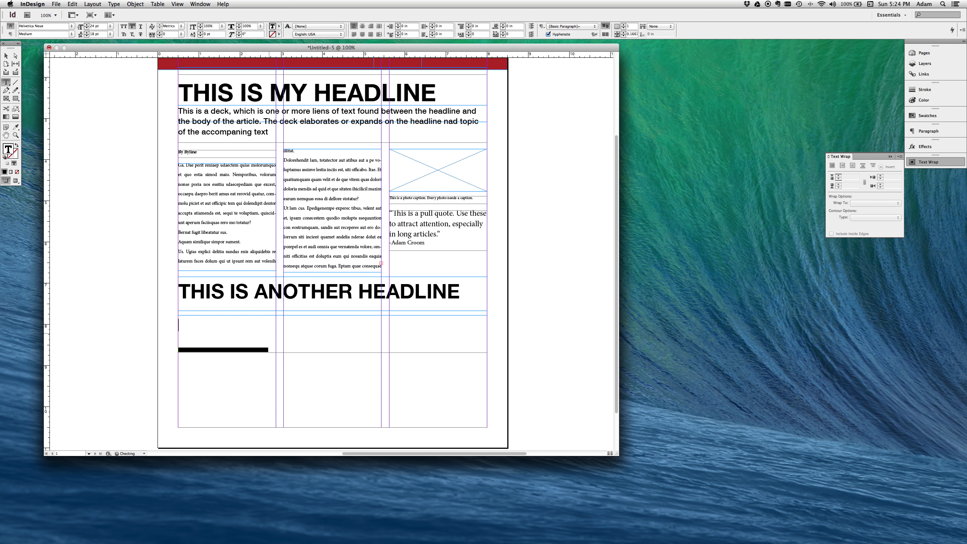
{"action": "type", "text": "Another deck. Make sure deck fo"}
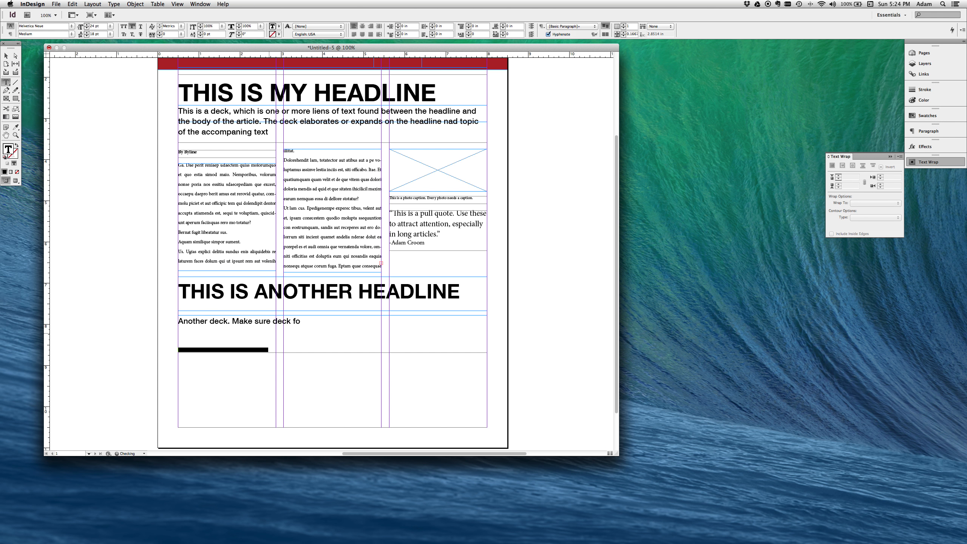
{"action": "type", "text": "nt is smalle"}
{"action": "key", "text": "BackSpace"}
{"action": "key", "text": "BackSpace"}
{"action": "key", "text": "BackSpace"}
{"action": "key", "text": "BackSpace"}
{"action": "key", "text": "BackSpace"}
{"action": "key", "text": "BackSpace"}
{"action": "key", "text": "BackSpace"}
{"action": "key", "text": "BackSpace"}
{"action": "type", "text": "a smaller font than headline."}
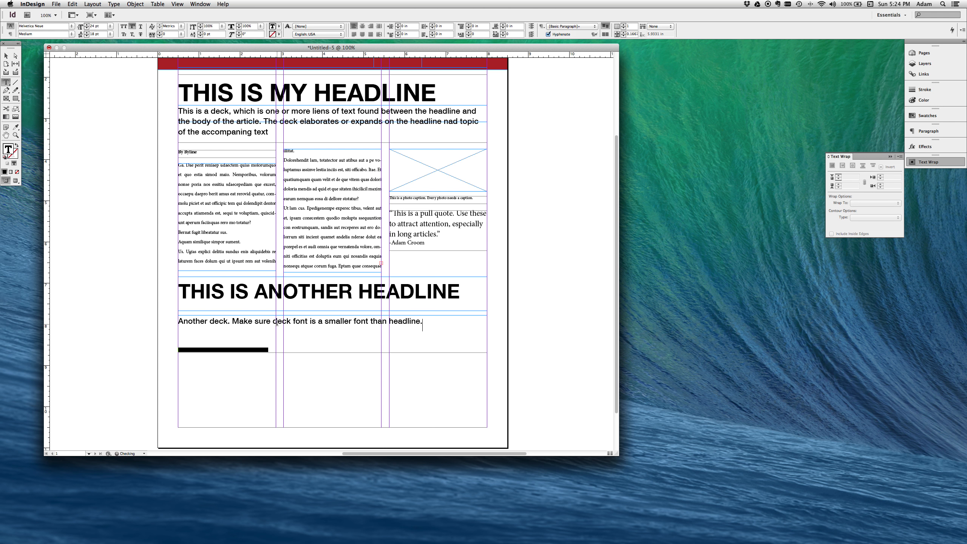
Shorten the deck frame up beneath the headline and select the first story's two body columns.
{"action": "key", "text": "Escape"}
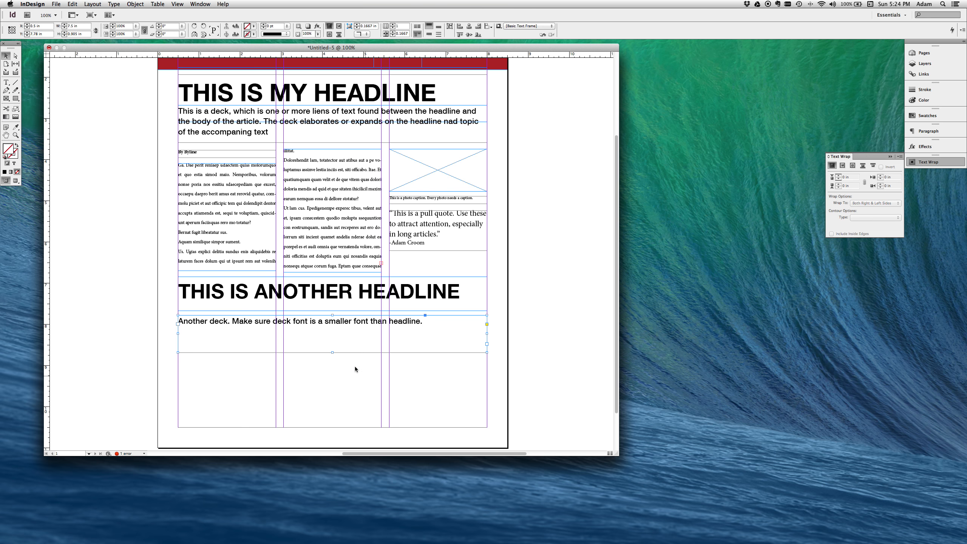
{"action": "left_click_drag", "start_coordinate": [333, 353], "coordinate": [329, 321]}
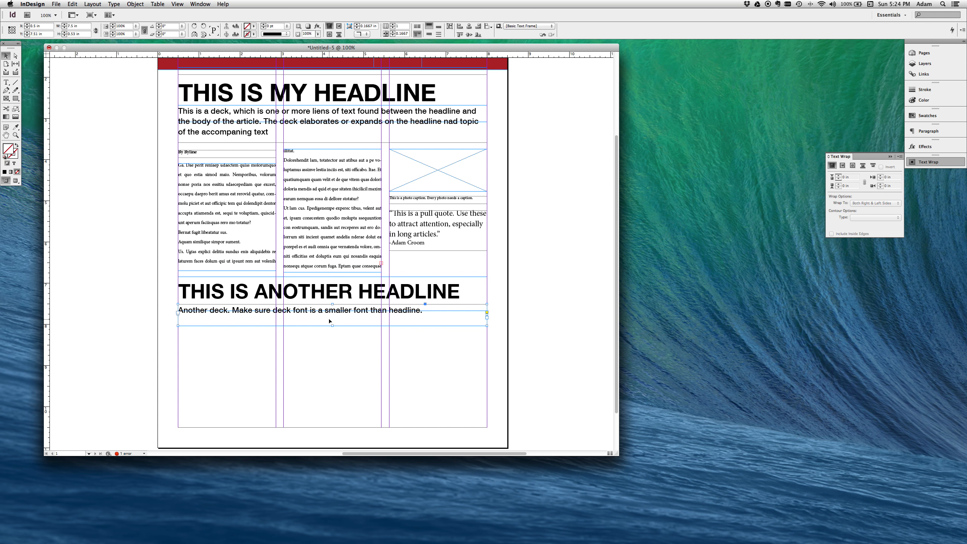
{"action": "left_click", "coordinate": [251, 213]}
{"action": "left_click", "coordinate": [351, 199], "text": "shift"}
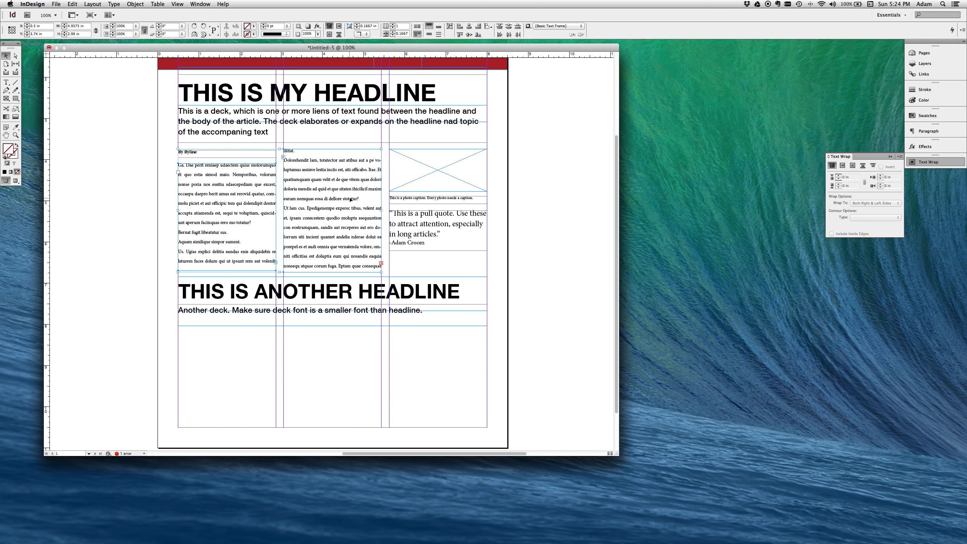
Paste copies of the two body columns below the second deck.
{"action": "key", "text": "super+v"}
{"action": "left_click_drag", "start_coordinate": [283, 230], "coordinate": [232, 338]}
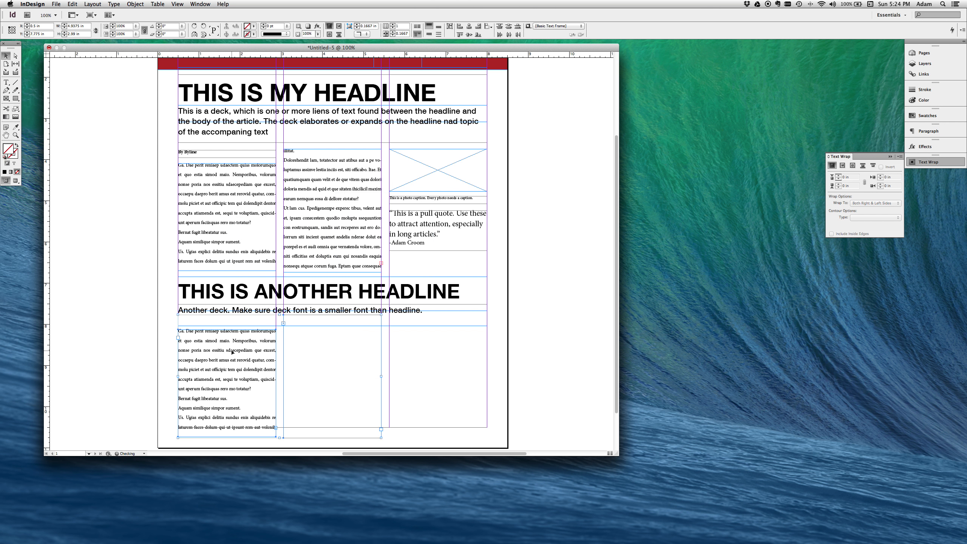
{"action": "scroll", "coordinate": [284, 372], "scroll_direction": "down", "scroll_amount": 2}
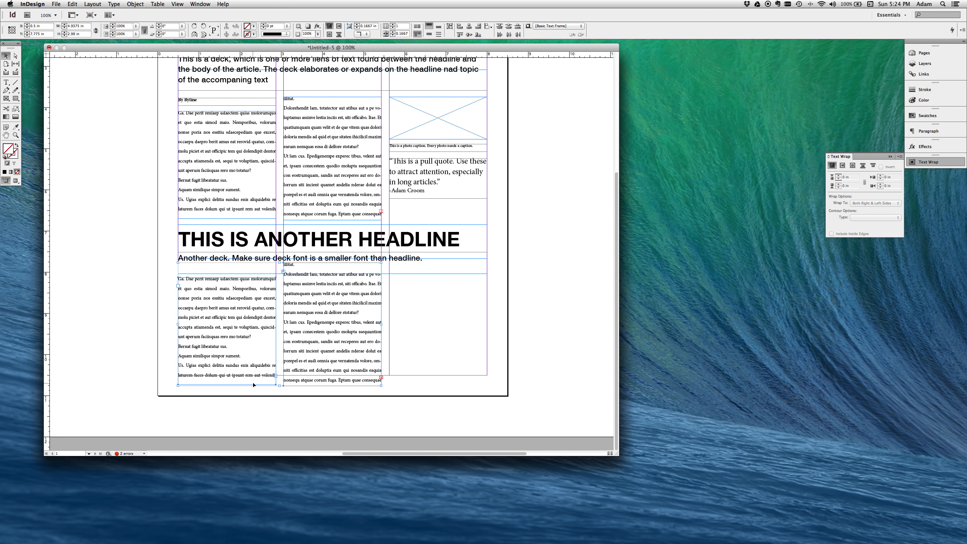
{"action": "left_click", "coordinate": [248, 394]}
{"action": "left_click", "coordinate": [244, 362]}
{"action": "left_click_drag", "start_coordinate": [277, 386], "coordinate": [227, 376]}
{"action": "key", "text": "super+z"}
Resize the middle column and thread its overflow text into the third column.
{"action": "left_click", "coordinate": [333, 387]}
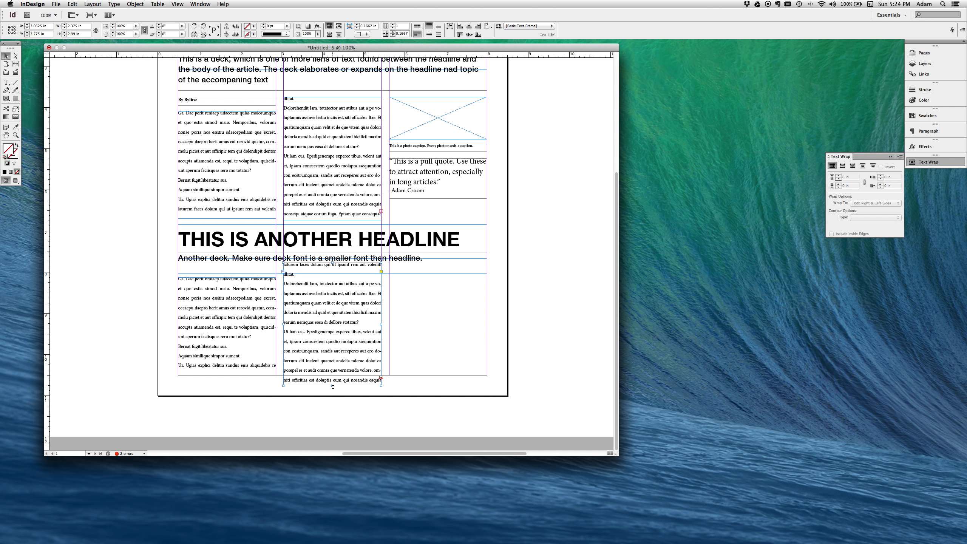
{"action": "left_click_drag", "start_coordinate": [333, 386], "coordinate": [333, 376]}
{"action": "left_click_drag", "start_coordinate": [333, 264], "coordinate": [333, 278]}
{"action": "left_click", "coordinate": [381, 366]}
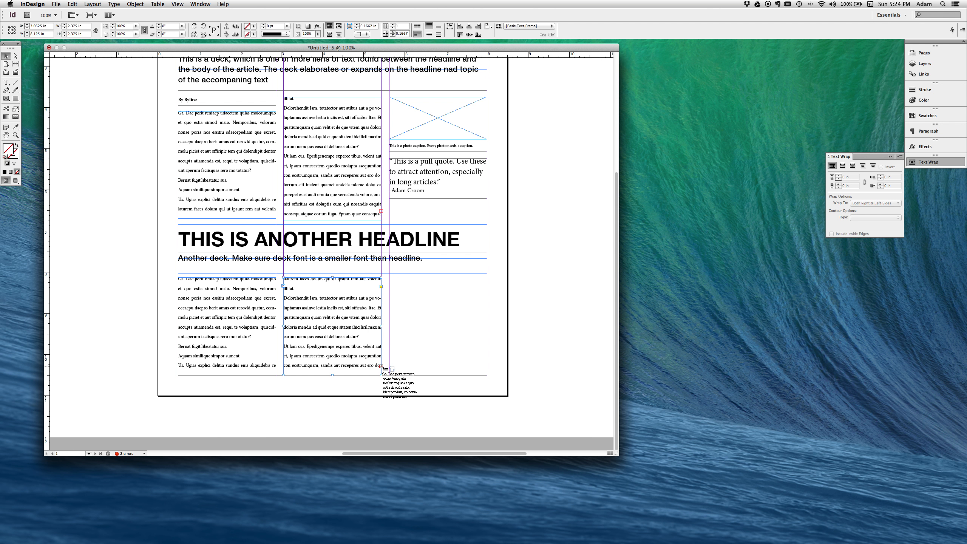
{"action": "left_click", "coordinate": [388, 275]}
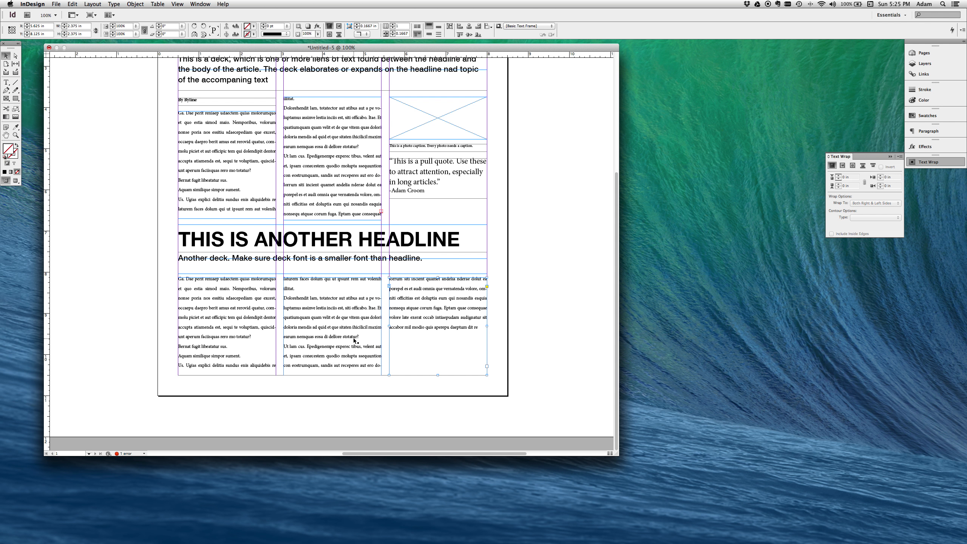
Lower the first column and paste a 'By Byline' frame above it.
{"action": "left_click", "coordinate": [223, 304]}
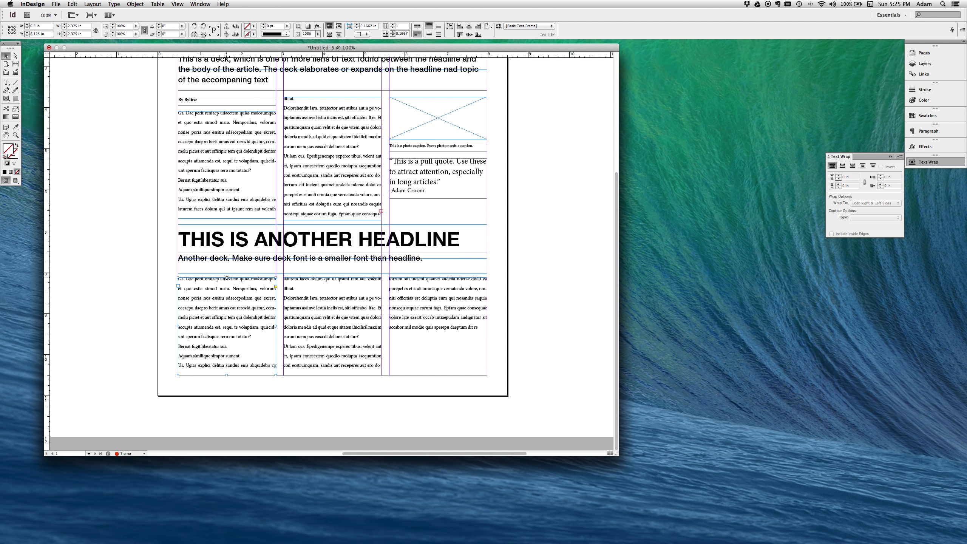
{"action": "left_click_drag", "start_coordinate": [227, 277], "coordinate": [226, 286]}
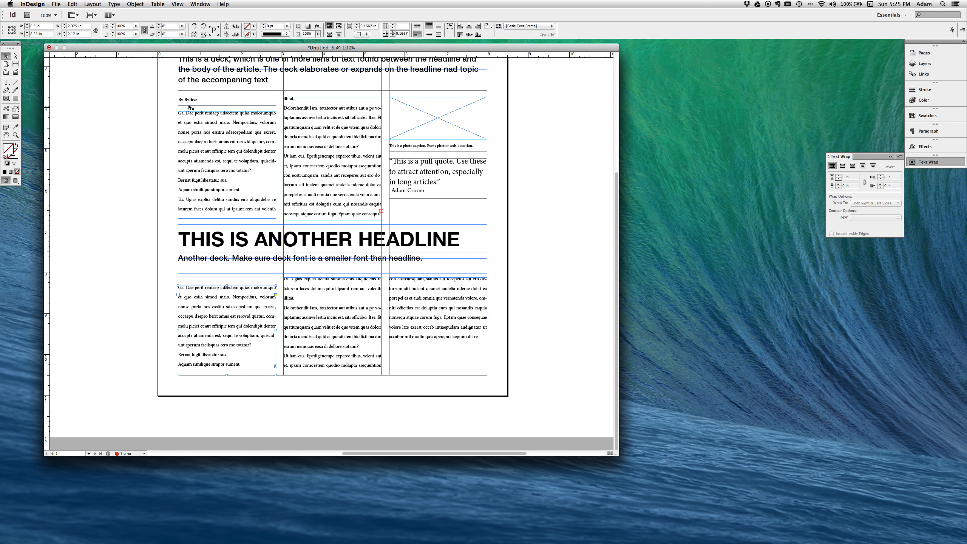
{"action": "key", "text": "super+v"}
{"action": "left_click_drag", "start_coordinate": [292, 245], "coordinate": [191, 279]}
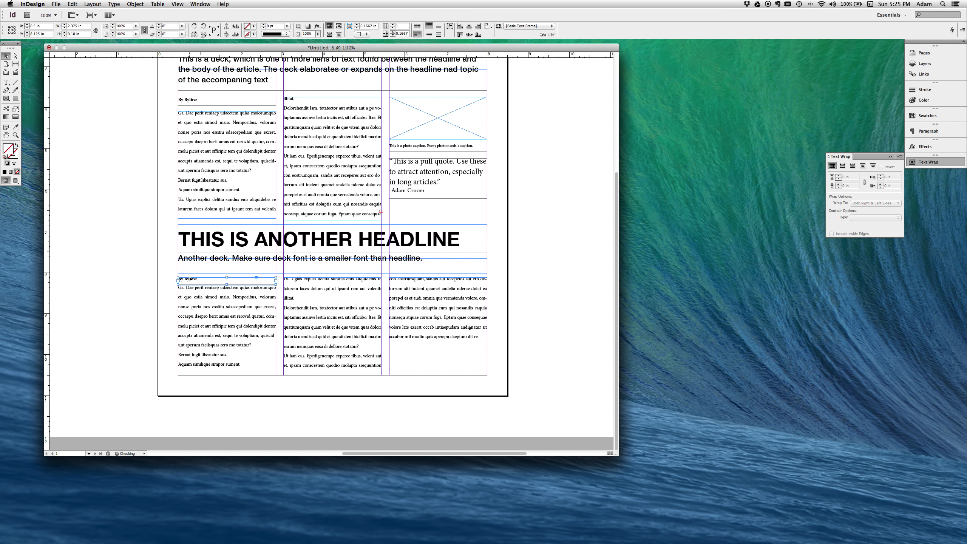
{"action": "left_click", "coordinate": [138, 308]}
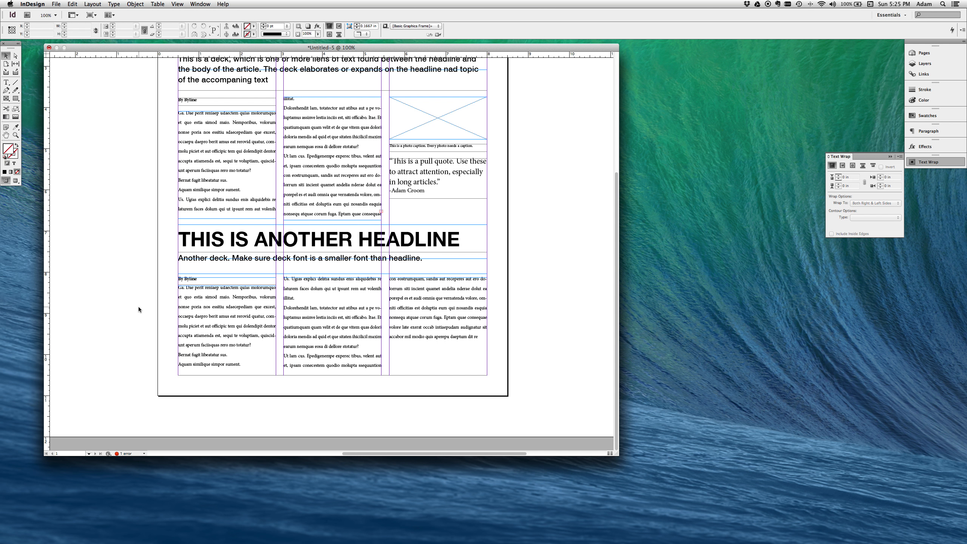
Add SUBHEAD ONE and SUBHEAD TWO paragraphs in the middle and third columns.
{"action": "left_click", "coordinate": [5, 84]}
{"action": "left_click", "coordinate": [303, 303]}
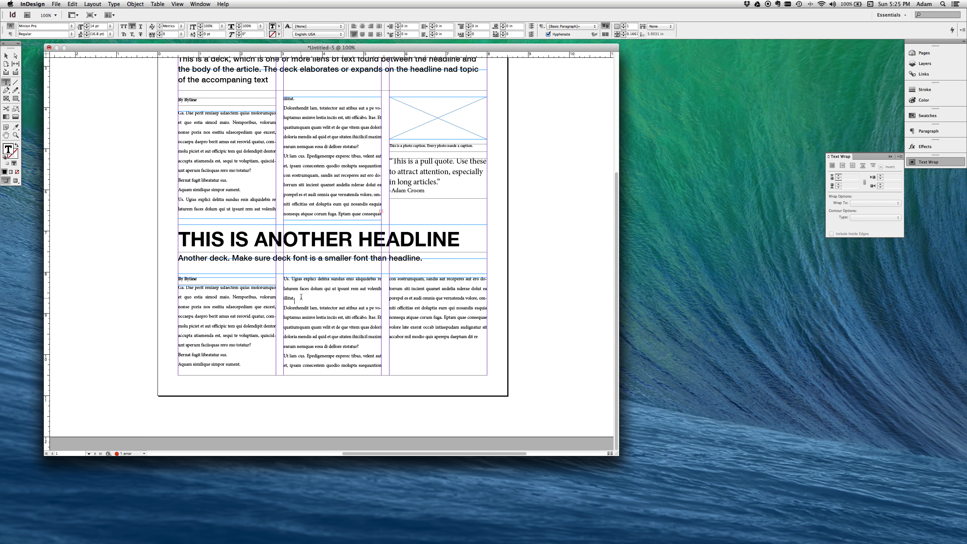
{"action": "key", "text": "Return"}
{"action": "type", "text": "SUBHEAD ONE"}
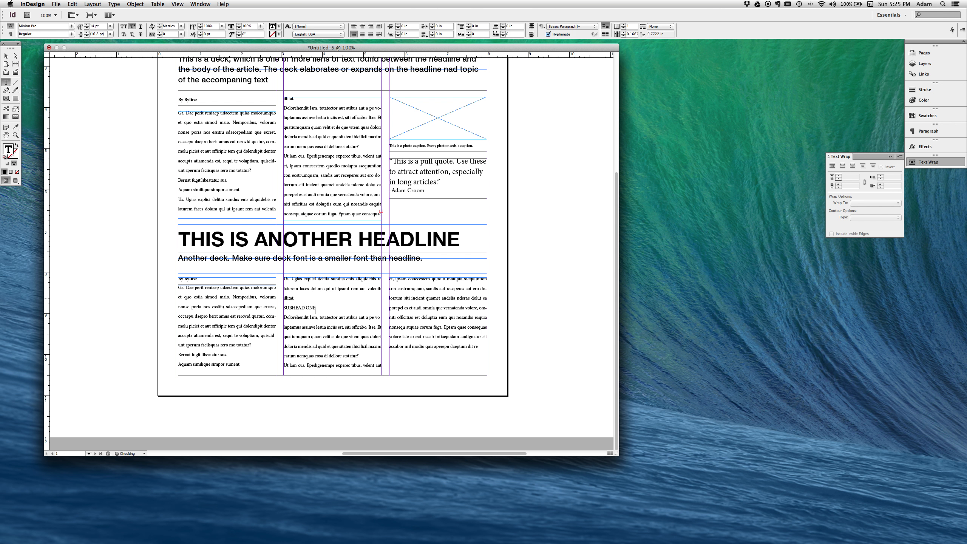
{"action": "left_click", "coordinate": [370, 356]}
{"action": "key", "text": "Return"}
{"action": "type", "text": "SUBHEAD TWO"}
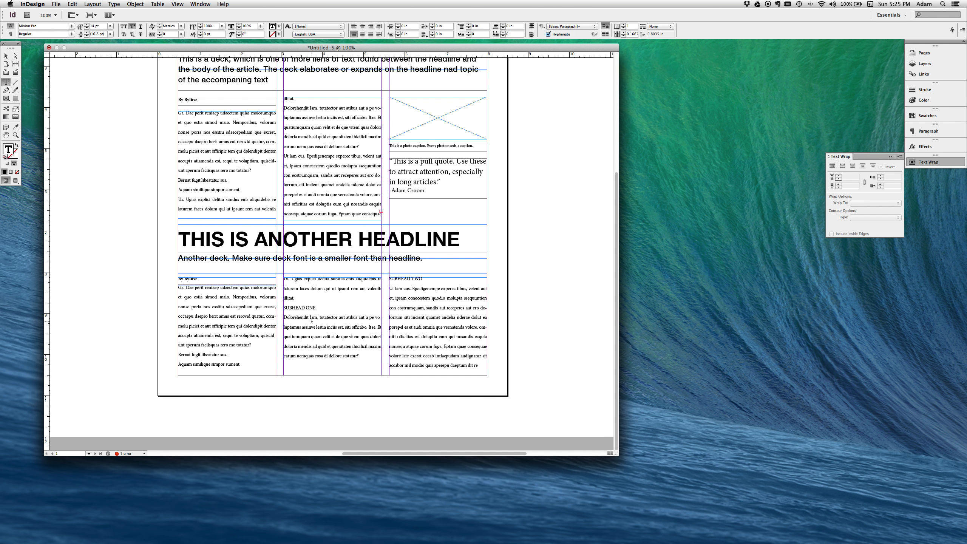
Centre both subheads and make them Bold.
{"action": "left_click_drag", "start_coordinate": [317, 308], "coordinate": [279, 309]}
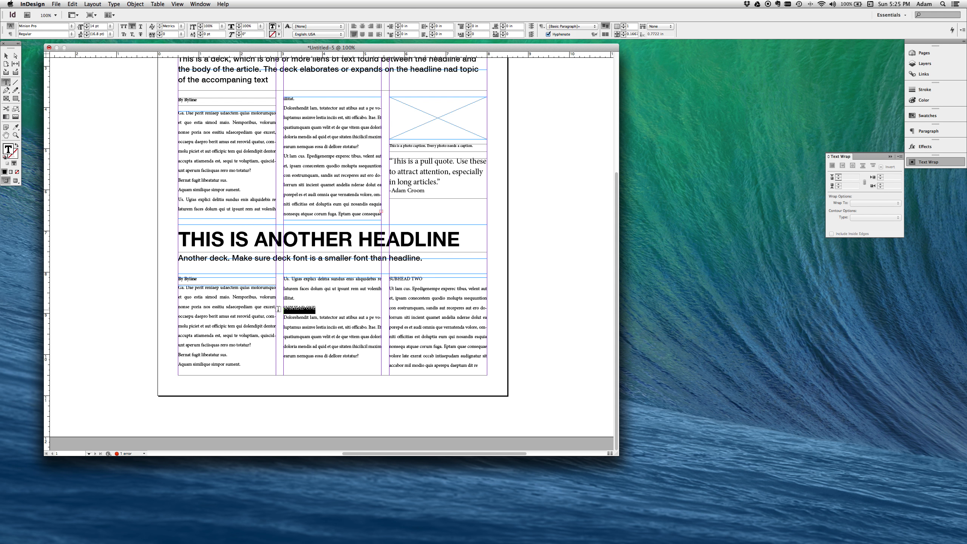
{"action": "left_click", "coordinate": [362, 26]}
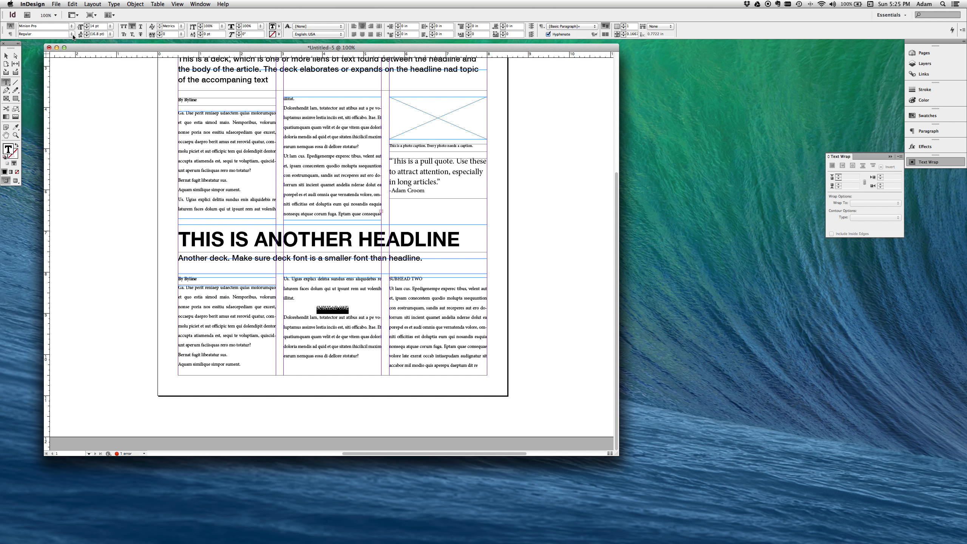
{"action": "left_click", "coordinate": [74, 36]}
{"action": "left_click", "coordinate": [76, 92]}
{"action": "left_click_drag", "start_coordinate": [426, 276], "coordinate": [399, 276]}
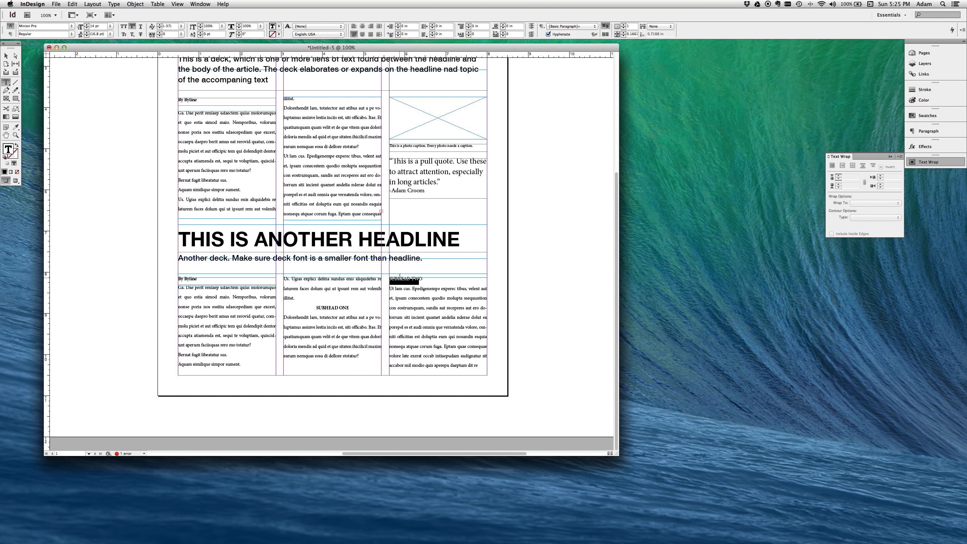
{"action": "left_click", "coordinate": [362, 27]}
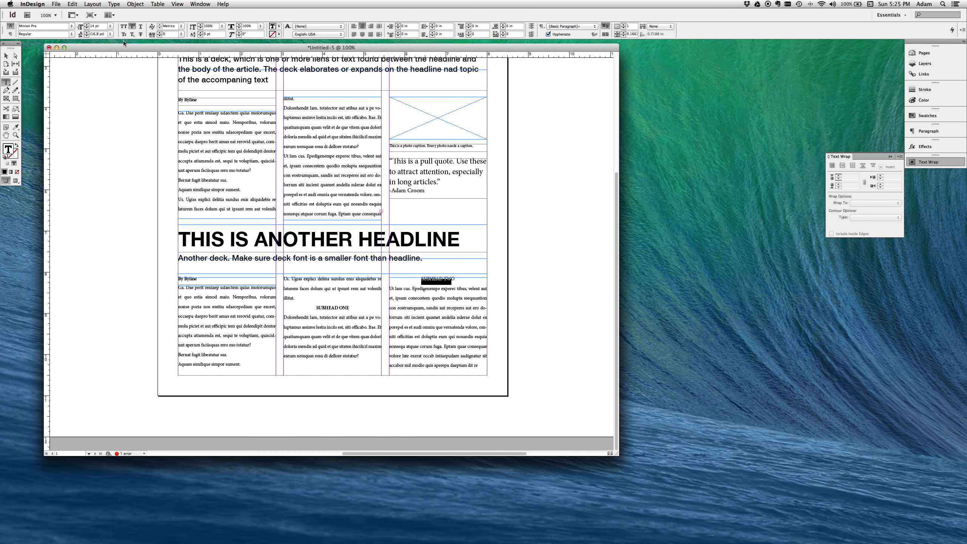
{"action": "left_click", "coordinate": [72, 35]}
{"action": "left_click", "coordinate": [69, 86]}
{"action": "left_click", "coordinate": [5, 55]}
Zoom out to the full page in Preview mode, then select the first story's byline and body column.
{"action": "left_click", "coordinate": [161, 180]}
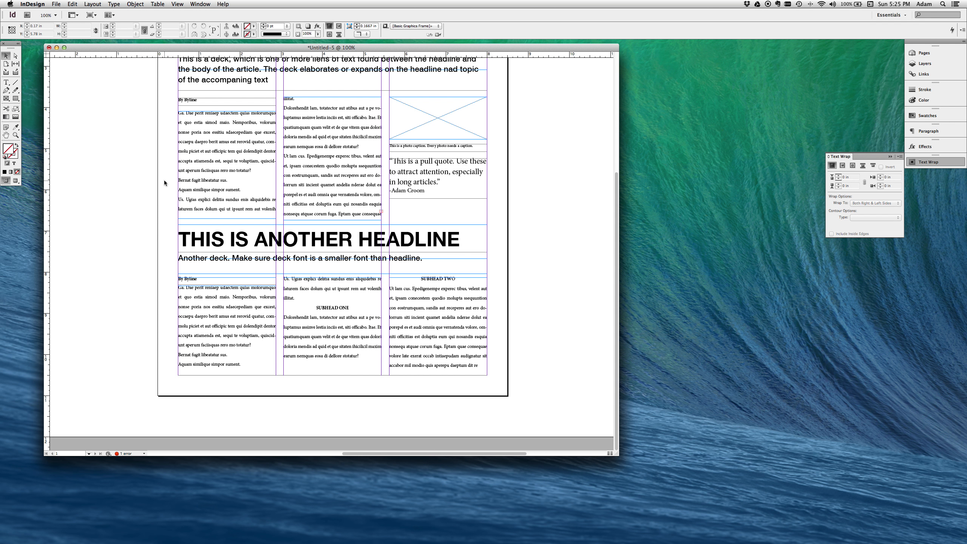
{"action": "scroll", "coordinate": [160, 204], "scroll_direction": "up", "scroll_amount": 2}
{"action": "scroll", "coordinate": [160, 203], "scroll_direction": "up", "scroll_amount": 8}
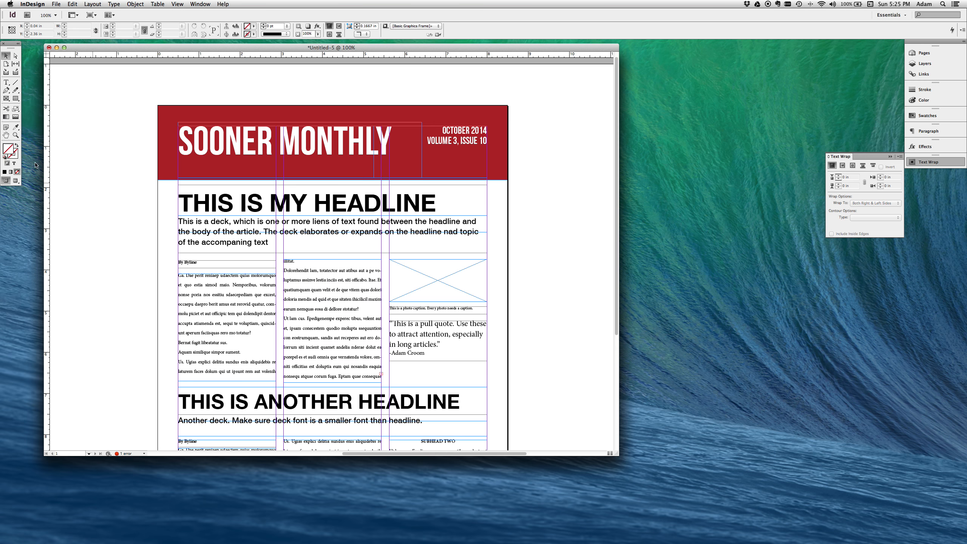
{"action": "left_click", "coordinate": [16, 134]}
{"action": "left_click", "coordinate": [136, 189], "text": "alt"}
{"action": "scroll", "coordinate": [148, 192], "scroll_direction": "right", "scroll_amount": 5}
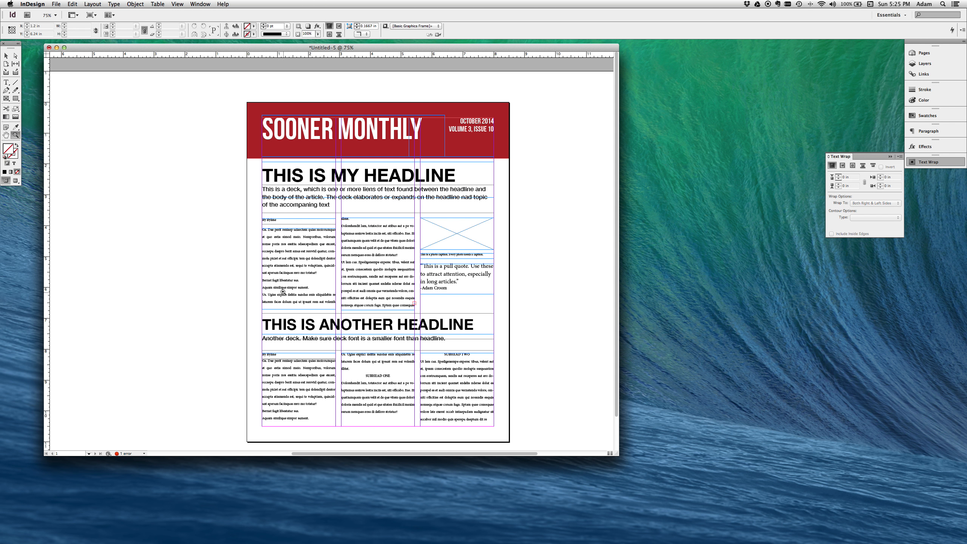
{"action": "left_click", "coordinate": [5, 56]}
{"action": "key", "text": "w"}
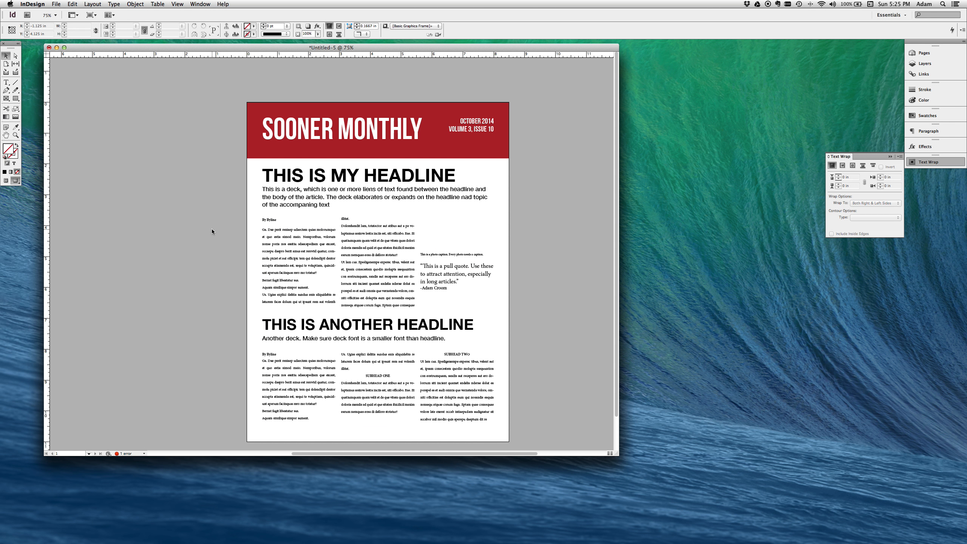
{"action": "left_click", "coordinate": [283, 222]}
{"action": "left_click", "coordinate": [310, 244], "text": "shift"}
Nudge the first story's byline, columns, pull quote and caption up slightly.
{"action": "left_click", "coordinate": [371, 240], "text": "shift"}
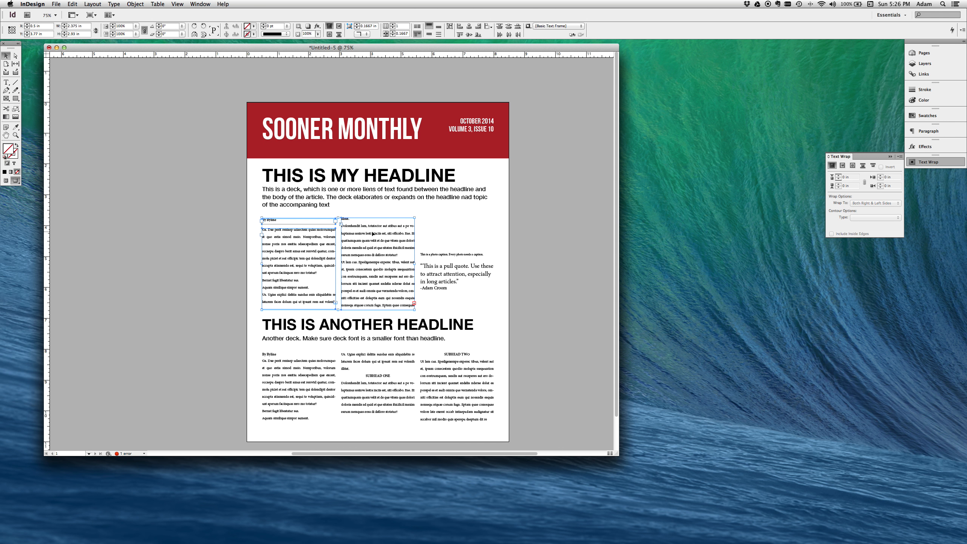
{"action": "left_click", "coordinate": [452, 260], "text": "shift"}
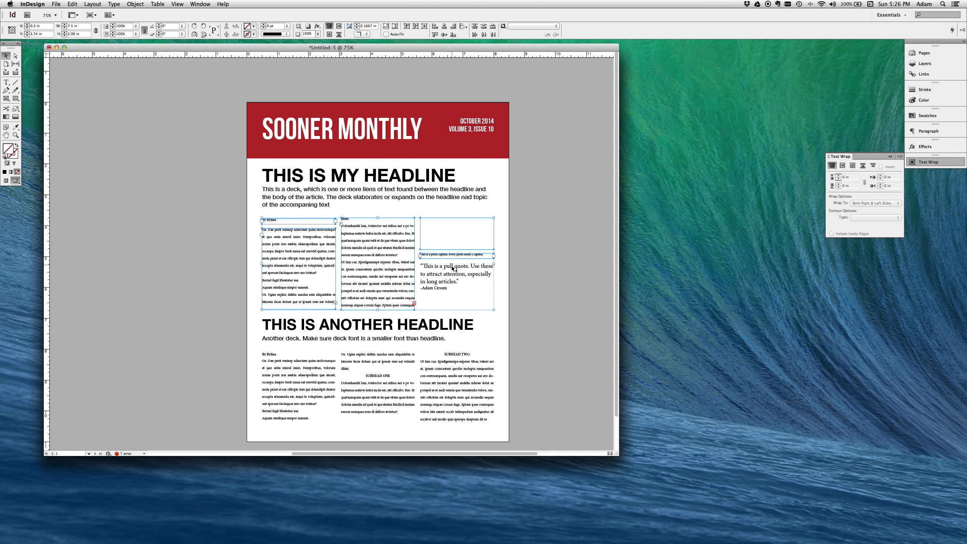
{"action": "left_click", "coordinate": [319, 209]}
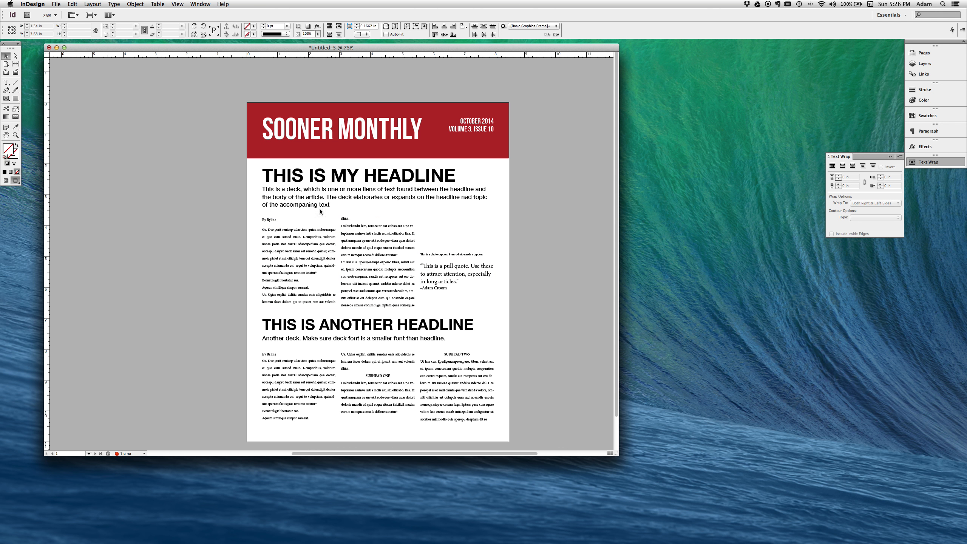
{"action": "left_click", "coordinate": [268, 221]}
{"action": "left_click", "coordinate": [282, 238], "text": "shift"}
{"action": "left_click", "coordinate": [356, 238], "text": "shift"}
{"action": "left_click", "coordinate": [432, 270], "text": "shift"}
{"action": "left_click", "coordinate": [432, 255], "text": "shift"}
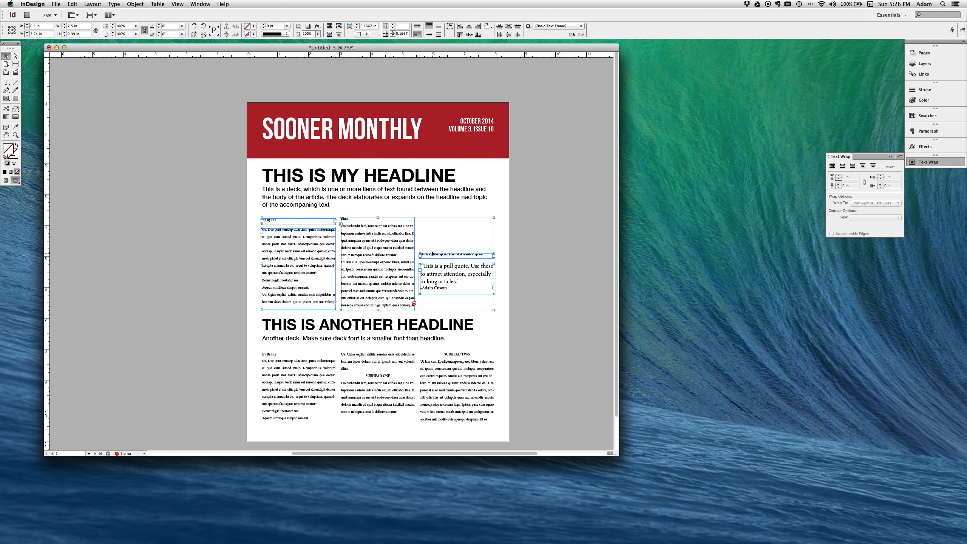
{"action": "left_click_drag", "start_coordinate": [380, 234], "coordinate": [373, 233]}
{"action": "left_click", "coordinate": [440, 238], "text": "shift"}
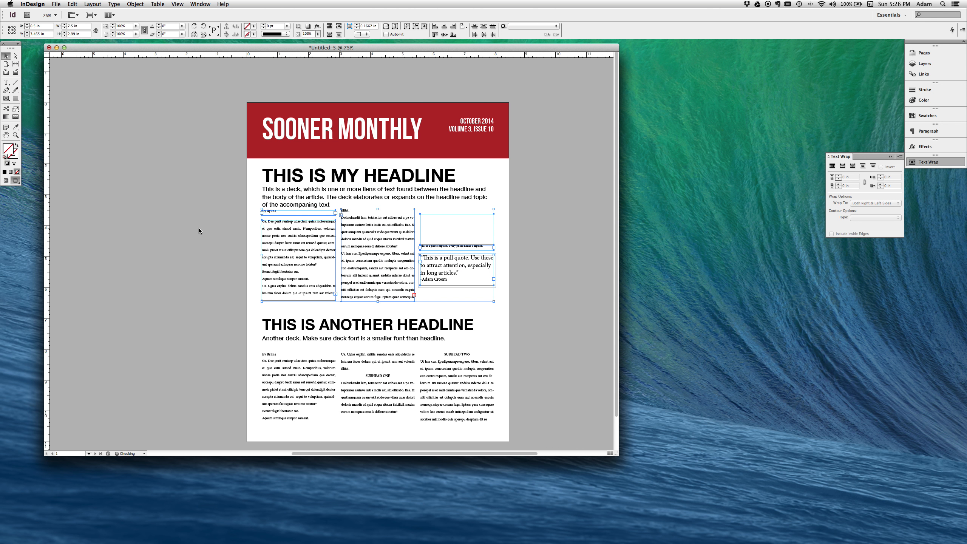
{"action": "left_click", "coordinate": [199, 229]}
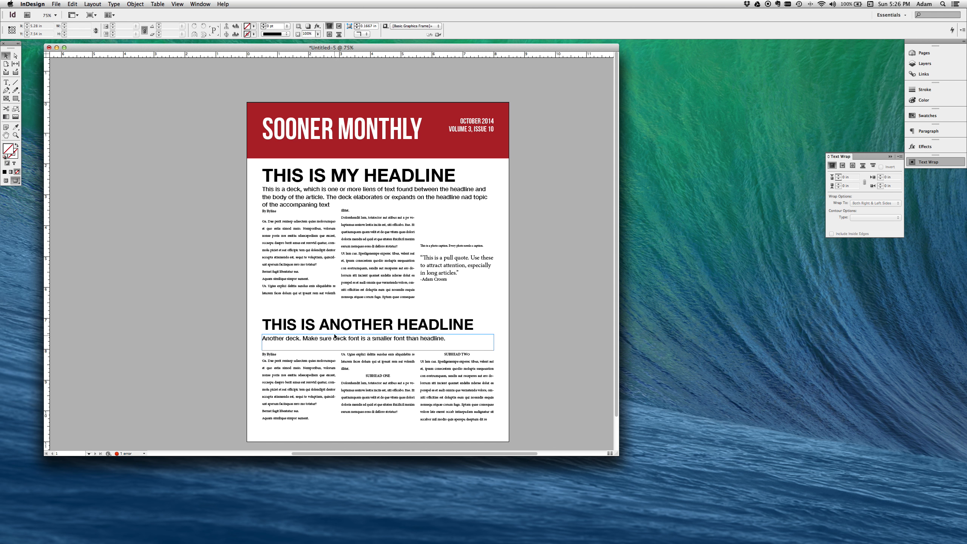
Marquee-select the second story's frames and move them up the page.
{"action": "left_click_drag", "start_coordinate": [257, 311], "coordinate": [495, 426]}
{"action": "left_click_drag", "start_coordinate": [458, 396], "coordinate": [459, 388]}
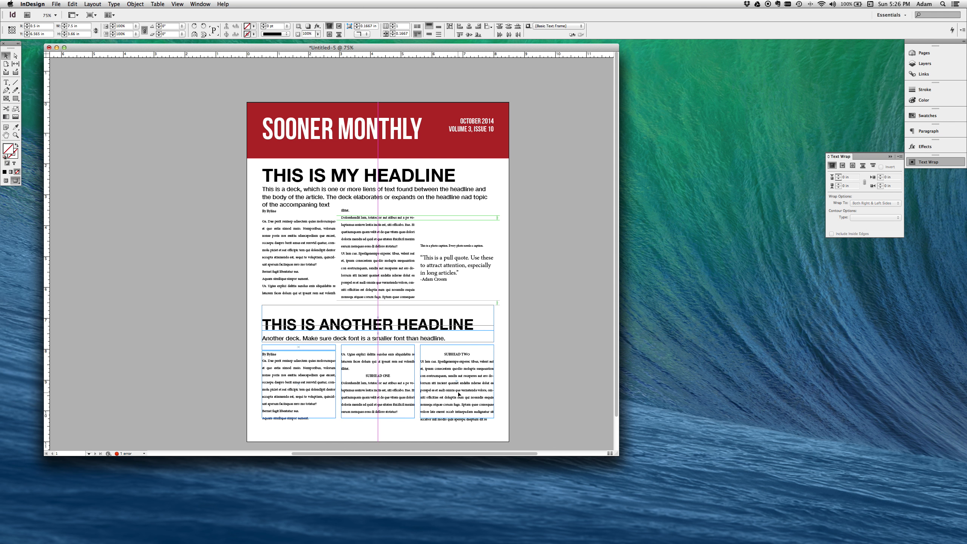
{"action": "left_click", "coordinate": [332, 425]}
Move the second story's three columns up snugly under its deck.
{"action": "left_click", "coordinate": [287, 364]}
{"action": "left_click", "coordinate": [377, 362], "text": "shift"}
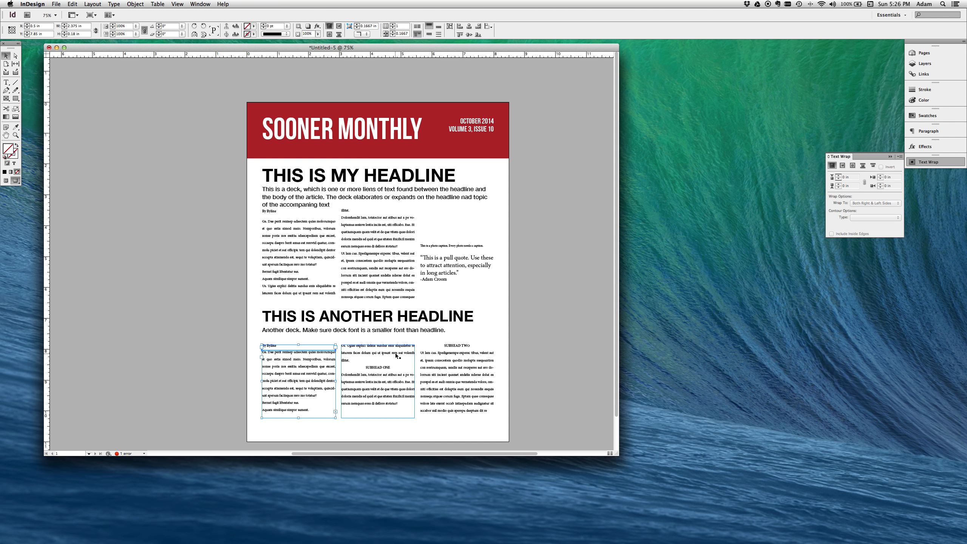
{"action": "left_click", "coordinate": [466, 360], "text": "shift"}
{"action": "left_click_drag", "start_coordinate": [455, 366], "coordinate": [455, 358]}
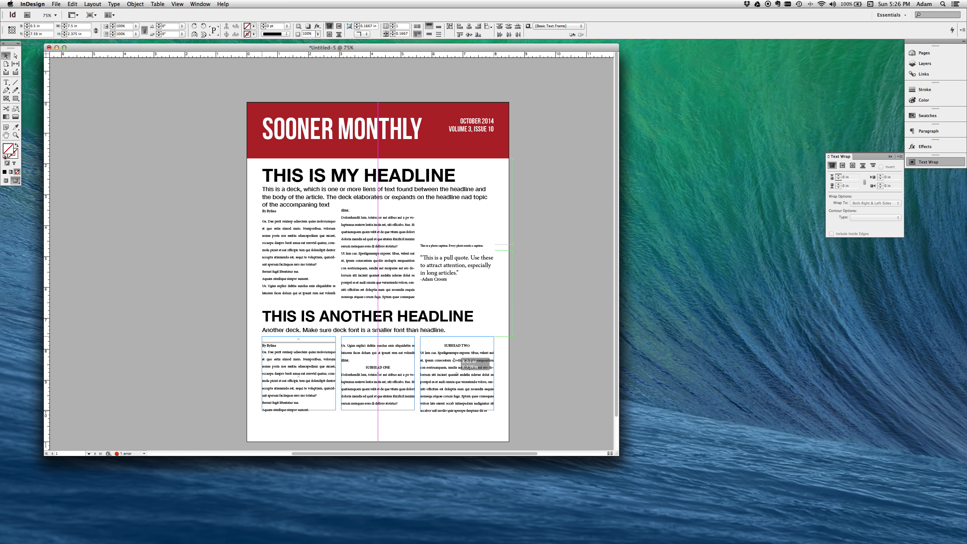
{"action": "left_click", "coordinate": [454, 423]}
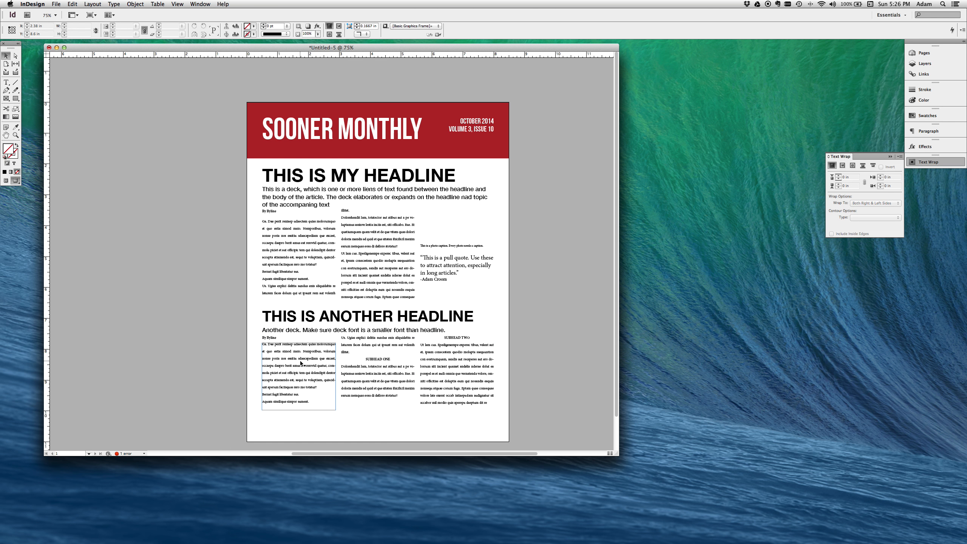
{"action": "left_click", "coordinate": [274, 340]}
{"action": "left_click", "coordinate": [463, 362], "text": "shift"}
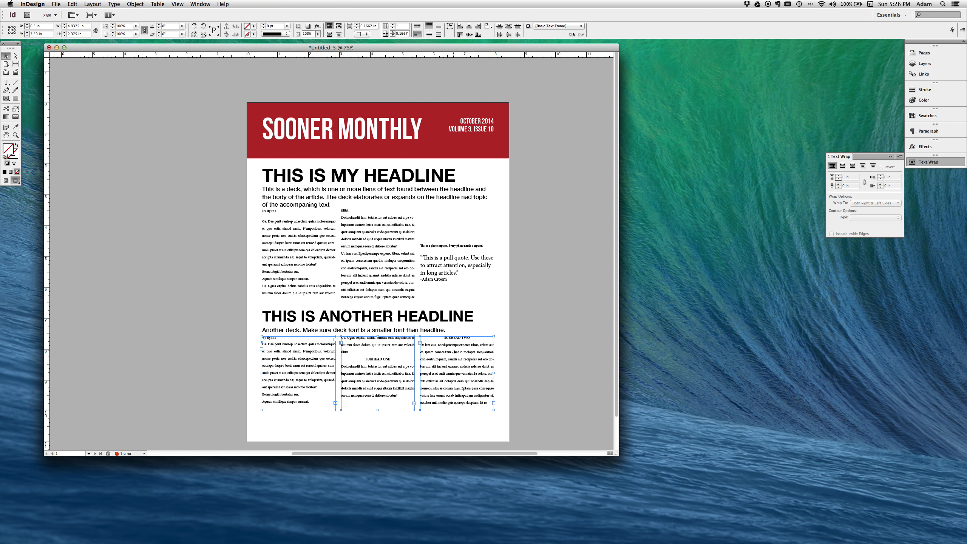
{"action": "left_click_drag", "start_coordinate": [455, 353], "coordinate": [455, 355]}
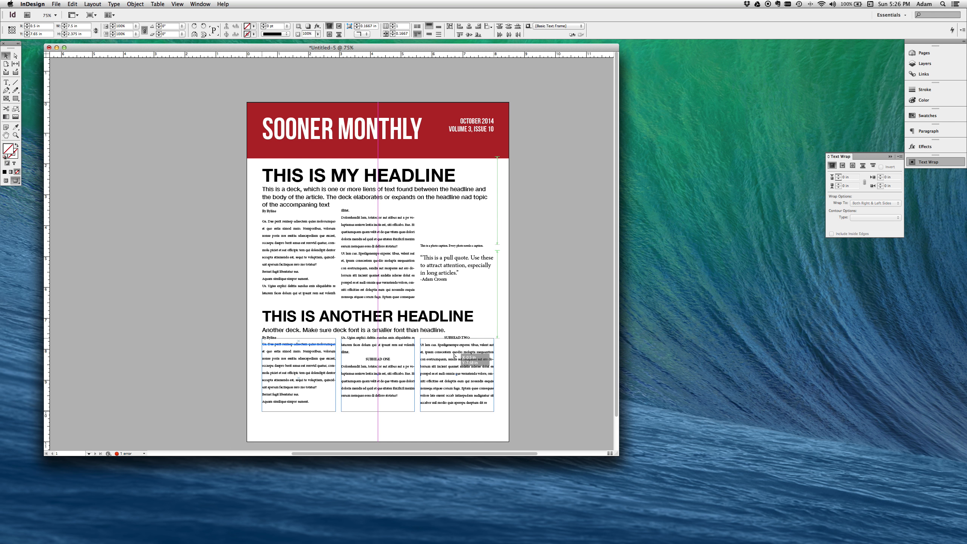
{"action": "left_click", "coordinate": [514, 342]}
Lengthen the second story's left column toward the bottom margin.
{"action": "left_click", "coordinate": [308, 408]}
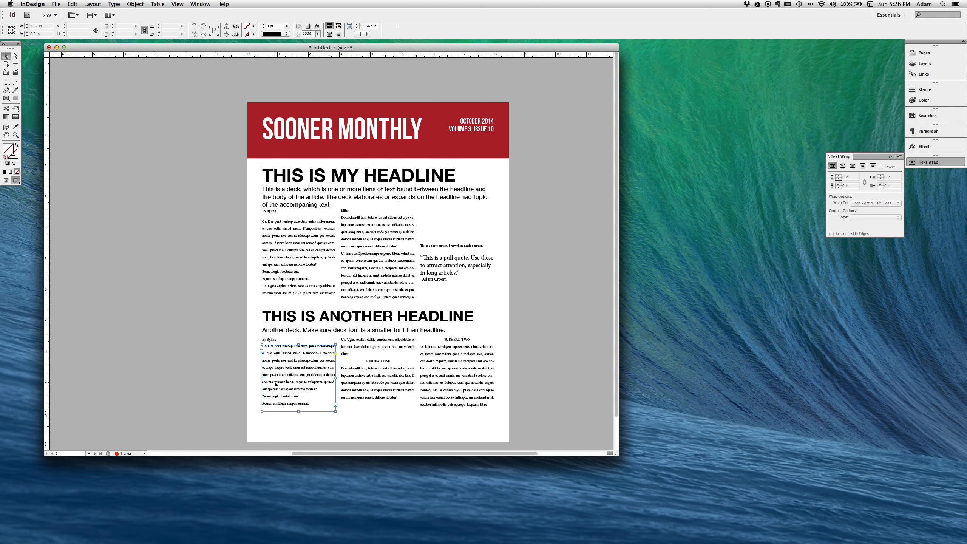
{"action": "scroll", "coordinate": [309, 373], "scroll_direction": "down", "scroll_amount": 2}
{"action": "left_click_drag", "start_coordinate": [298, 376], "coordinate": [299, 392]}
Extend the second story's middle and right columns down to the bottom margin.
{"action": "key", "text": "w"}
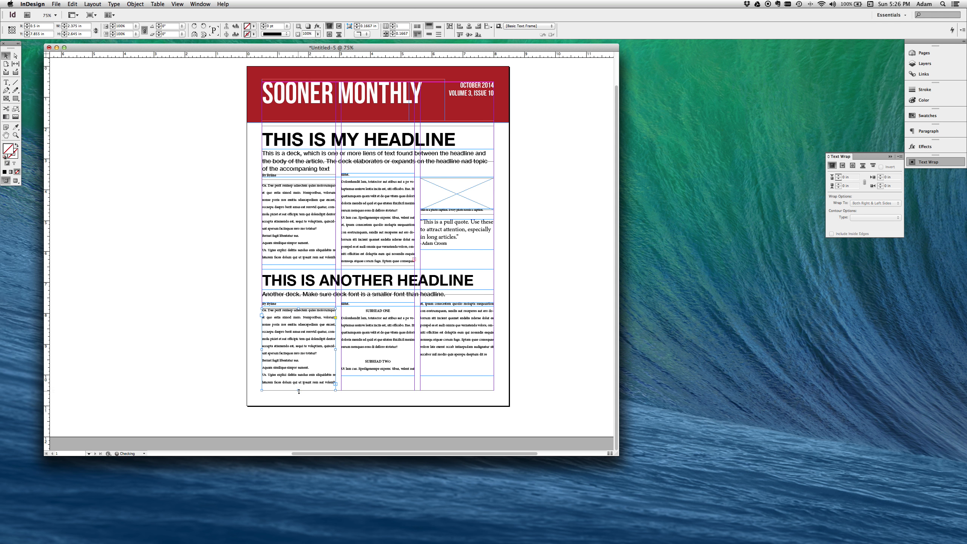
{"action": "left_click", "coordinate": [375, 372]}
{"action": "left_click_drag", "start_coordinate": [378, 376], "coordinate": [379, 389]}
{"action": "left_click", "coordinate": [478, 359]}
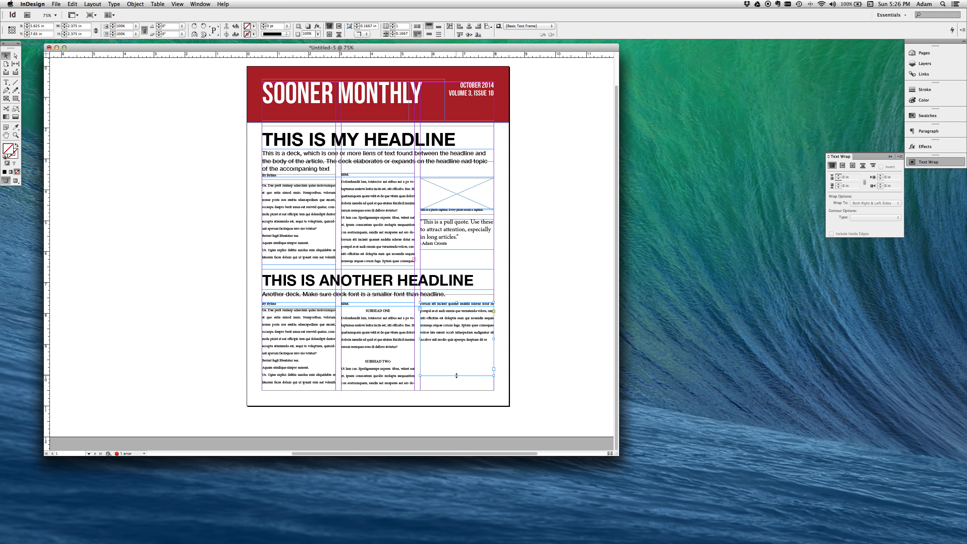
{"action": "left_click_drag", "start_coordinate": [457, 376], "coordinate": [457, 391]}
{"action": "key", "text": "w"}
{"action": "key", "text": "w"}
{"action": "key", "text": "w"}
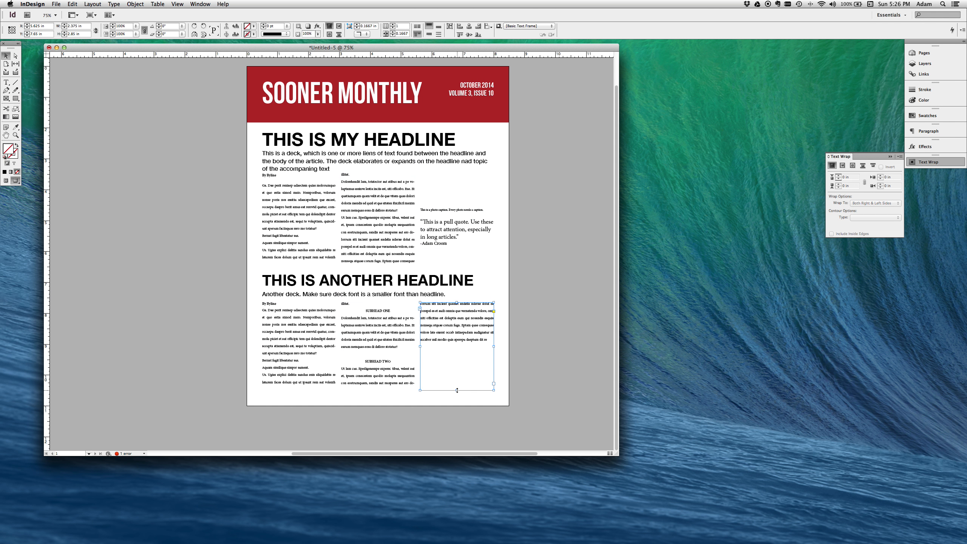
{"action": "key", "text": "w"}
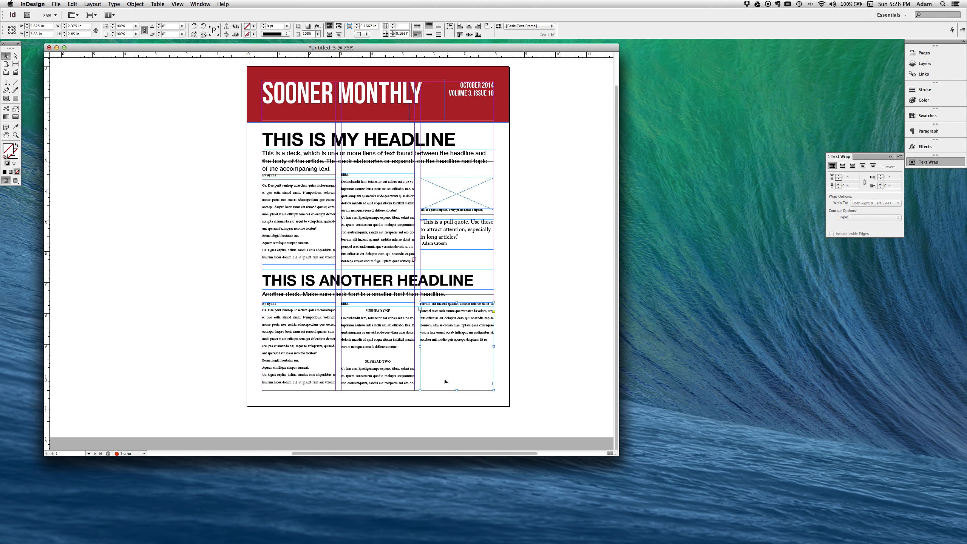
Fill the second story's right column with placeholder text.
{"action": "left_click", "coordinate": [328, 324]}
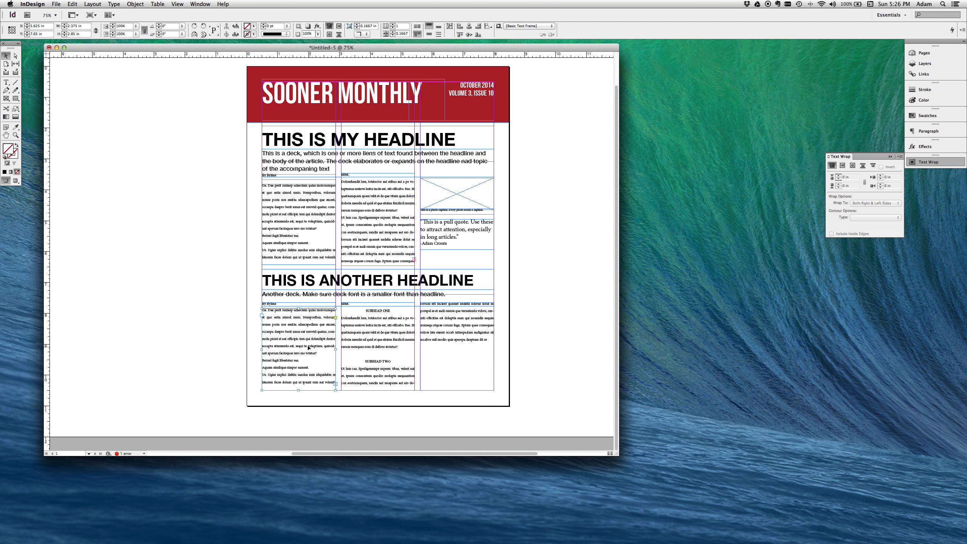
{"action": "left_click", "coordinate": [6, 82]}
{"action": "left_click", "coordinate": [488, 340]}
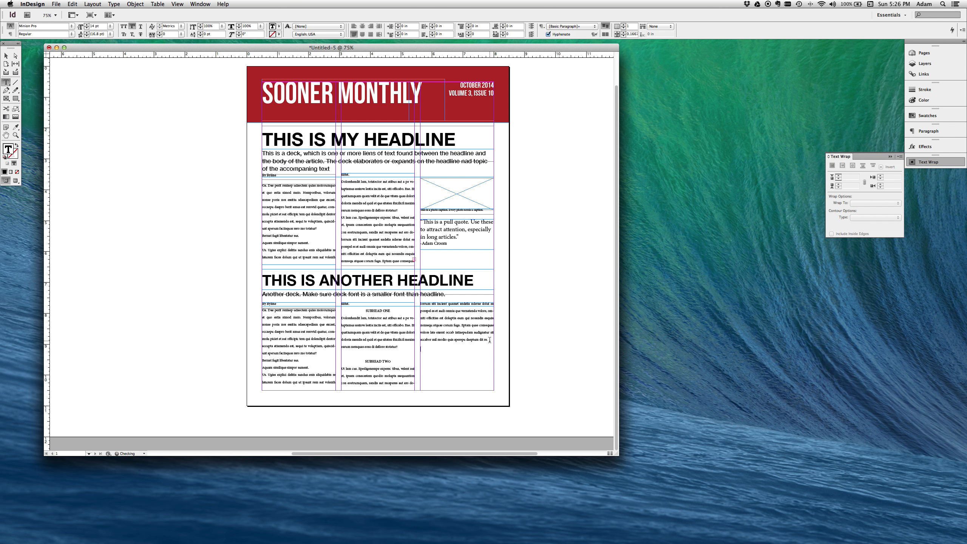
{"action": "left_click", "coordinate": [113, 3]}
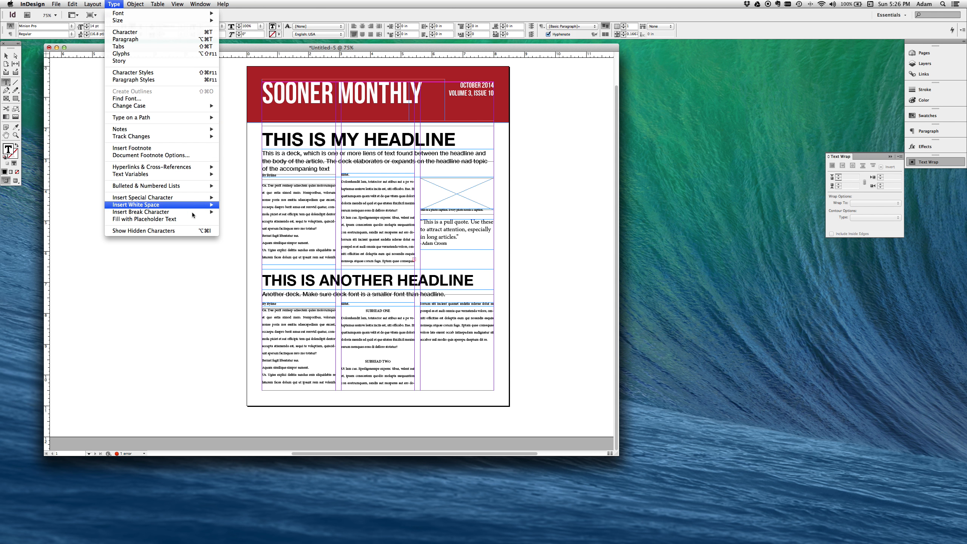
{"action": "left_click", "coordinate": [194, 218]}
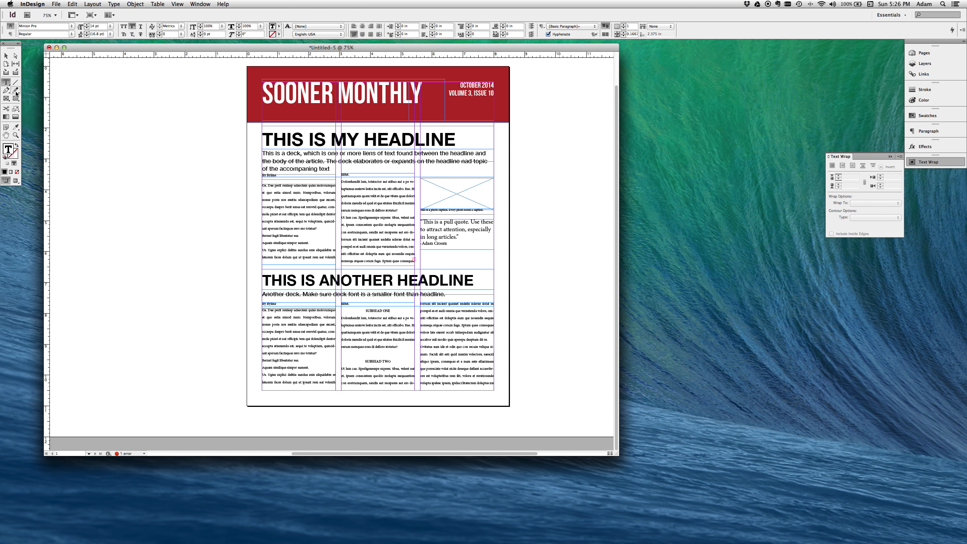
Deselect the frame and preview the page without guides, then restore them.
{"action": "key", "text": "Escape"}
{"action": "left_click", "coordinate": [186, 191]}
{"action": "key", "text": "w"}
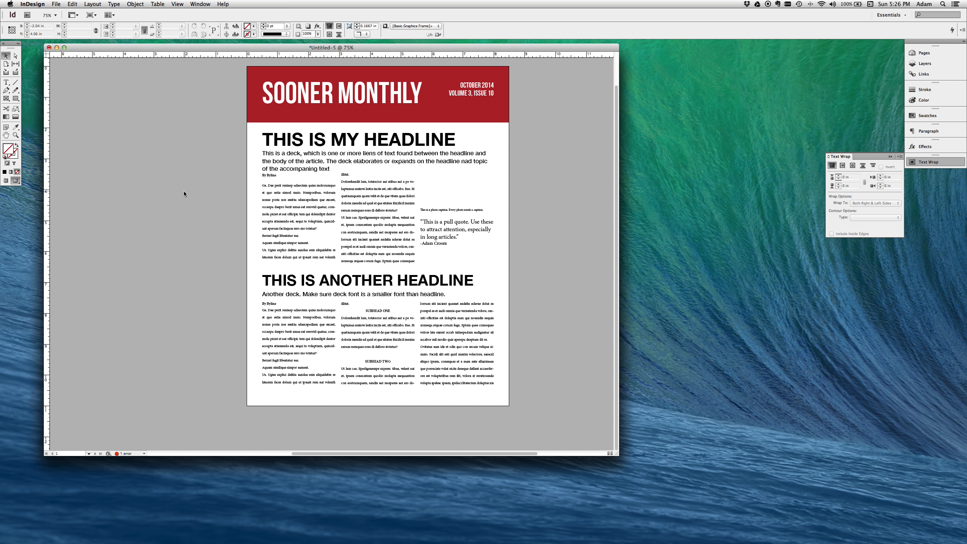
{"action": "key", "text": "w"}
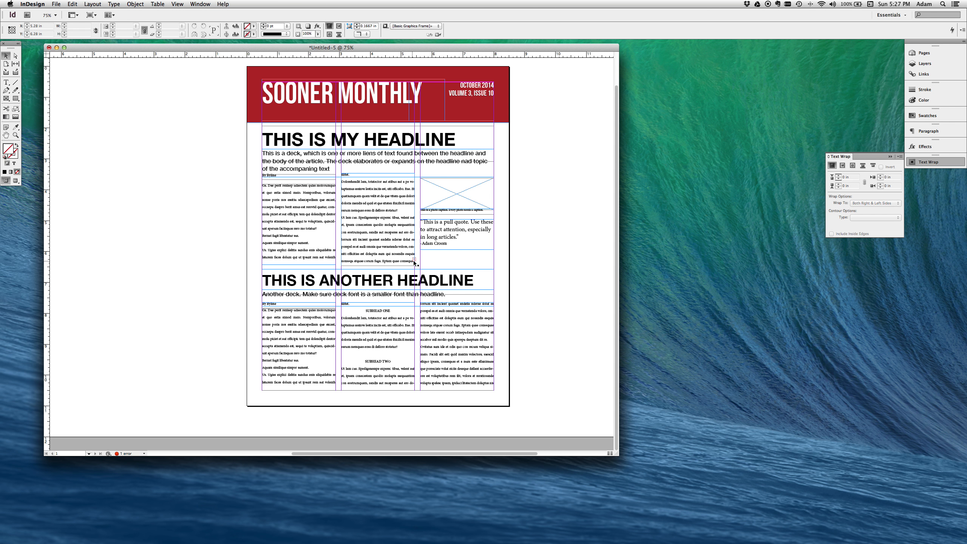
Zoom in to 125% on the first story and select its middle column frame.
{"action": "key", "text": "z"}
{"action": "left_click", "coordinate": [388, 274]}
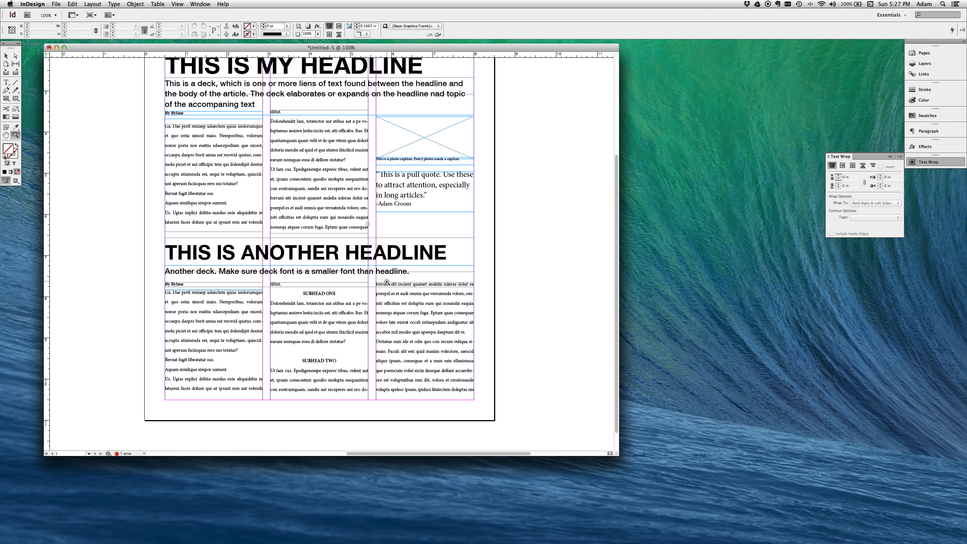
{"action": "left_click", "coordinate": [366, 234]}
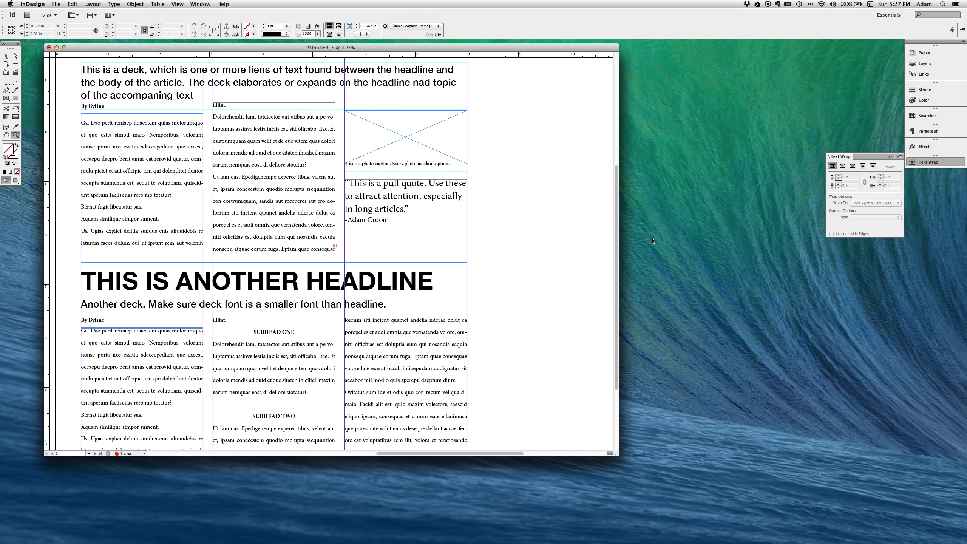
{"action": "left_click", "coordinate": [5, 55]}
{"action": "left_click", "coordinate": [260, 231]}
Shorten the first story's middle column and place a copy of the byline frame beneath it.
{"action": "left_click_drag", "start_coordinate": [275, 256], "coordinate": [271, 240]}
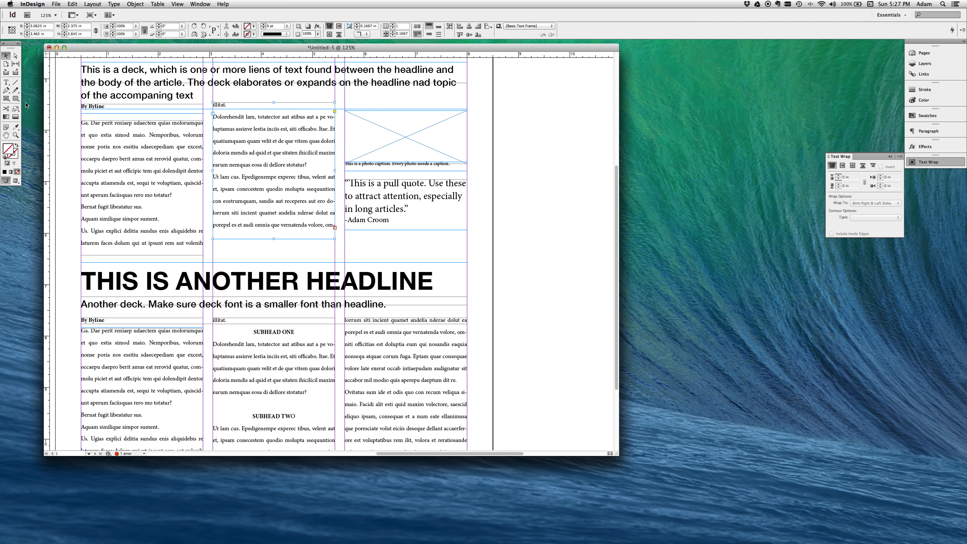
{"action": "left_click", "coordinate": [92, 107]}
{"action": "key", "text": "super+c"}
{"action": "key", "text": "super+v"}
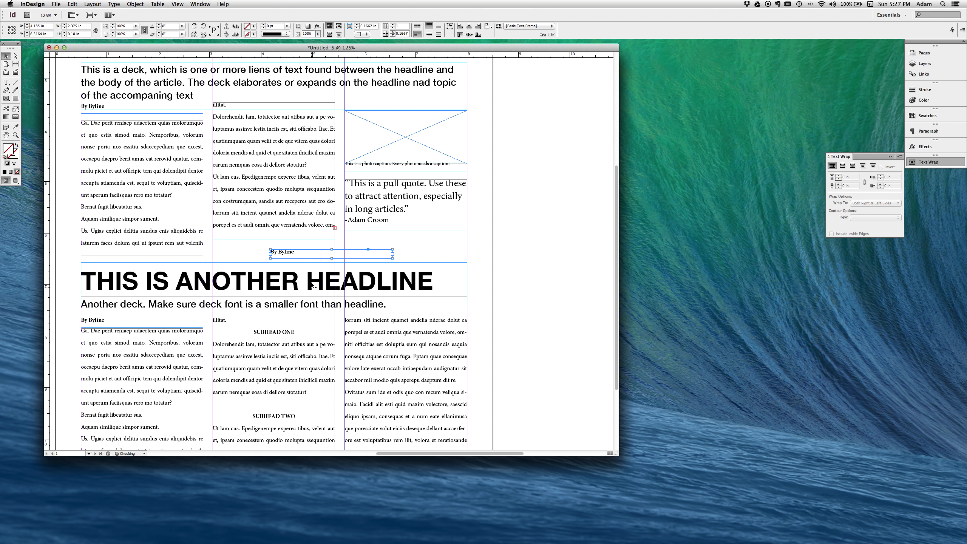
{"action": "left_click_drag", "start_coordinate": [308, 254], "coordinate": [249, 246]}
Retype the copied byline as the right-aligned jump line 'CONTINUED ON PAGE 2'.
{"action": "left_click", "coordinate": [2, 82]}
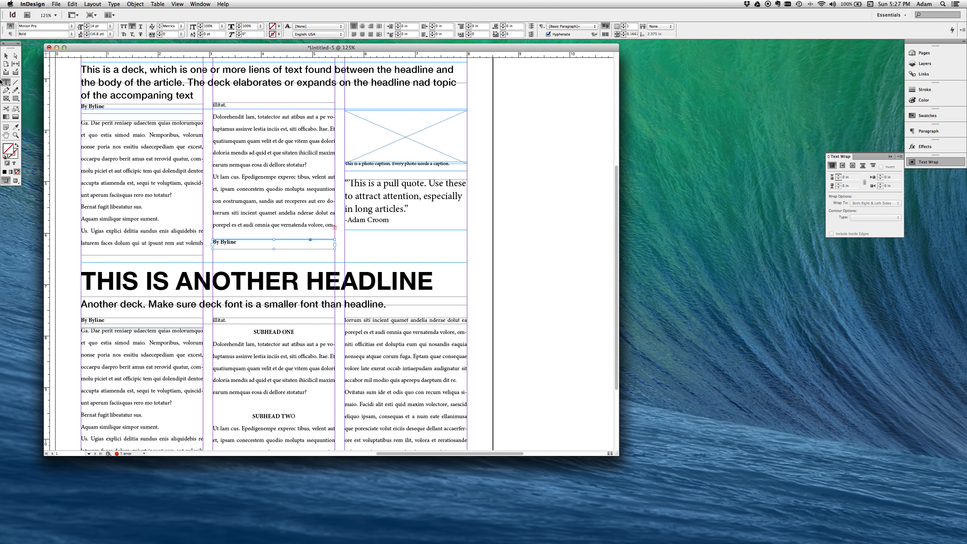
{"action": "triple_click", "coordinate": [236, 244]}
{"action": "type", "text": "C"}
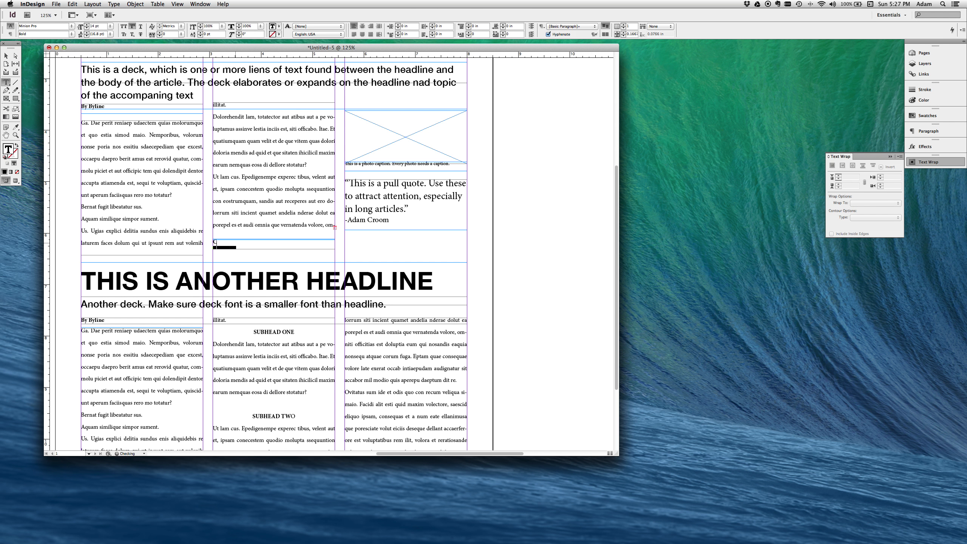
{"action": "type", "text": "ONTINUED ON PAGE 2"}
{"action": "key", "text": "super+a"}
{"action": "scroll", "coordinate": [243, 76], "scroll_direction": "up", "scroll_amount": 2}
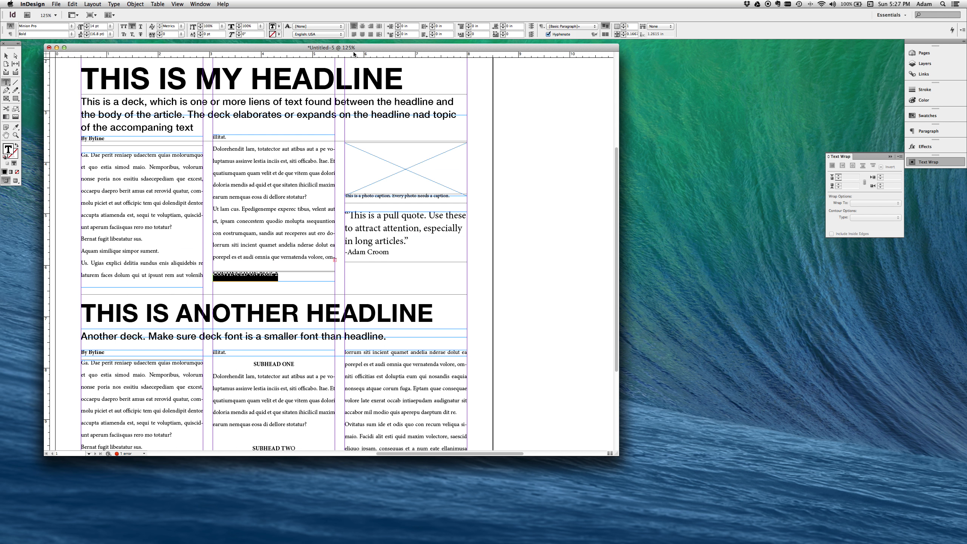
{"action": "left_click", "coordinate": [371, 26]}
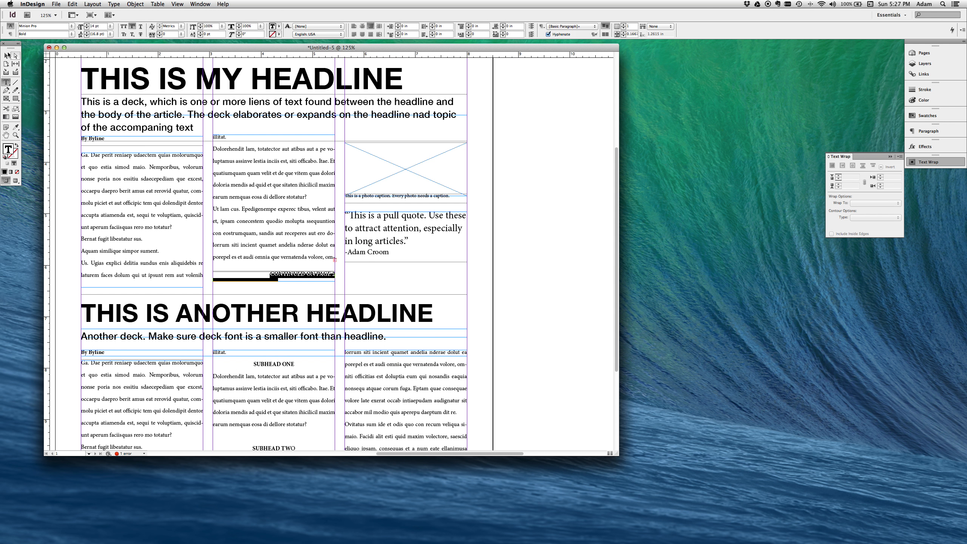
{"action": "left_click", "coordinate": [6, 55]}
{"action": "left_click", "coordinate": [558, 290]}
{"action": "key", "text": "w"}
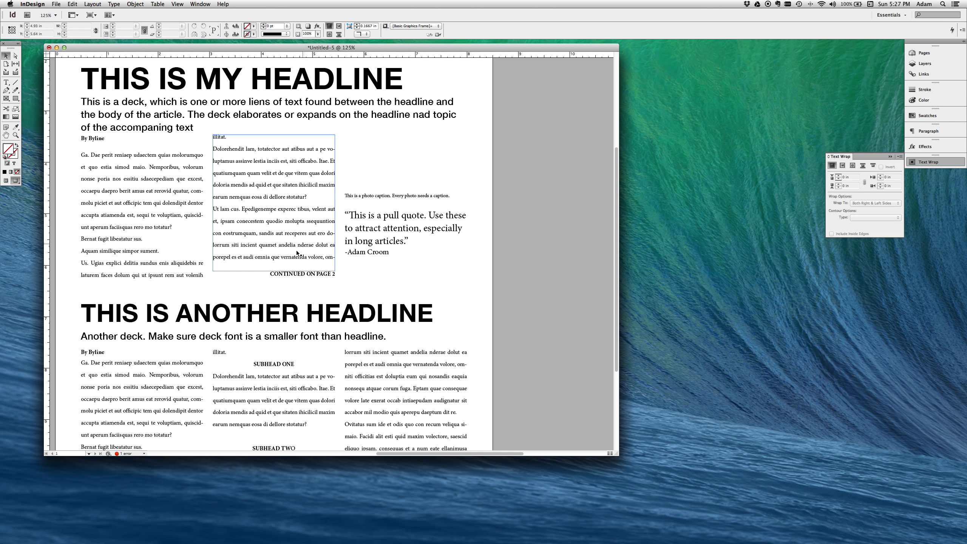
Move the pull quote, photo caption and image placeholder down in the right column.
{"action": "key", "text": "w"}
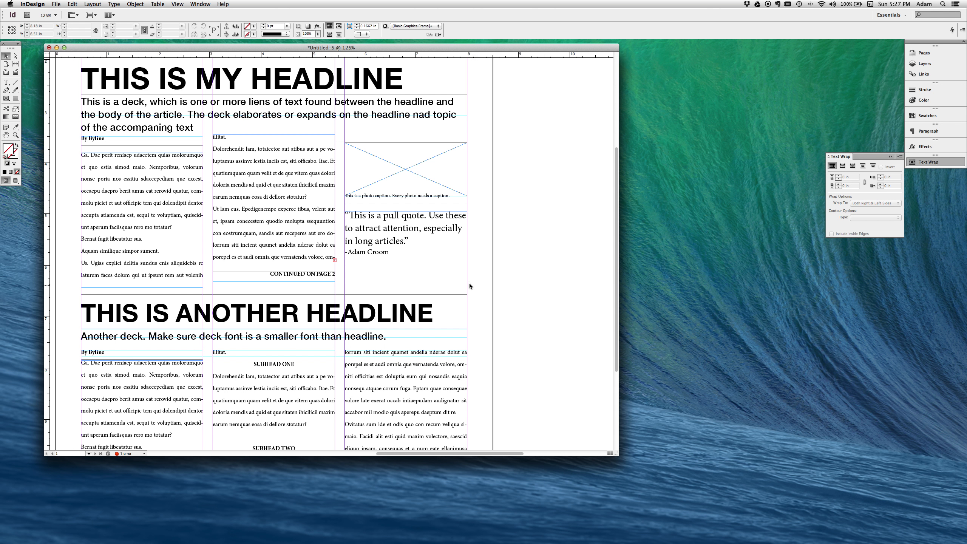
{"action": "left_click", "coordinate": [404, 250]}
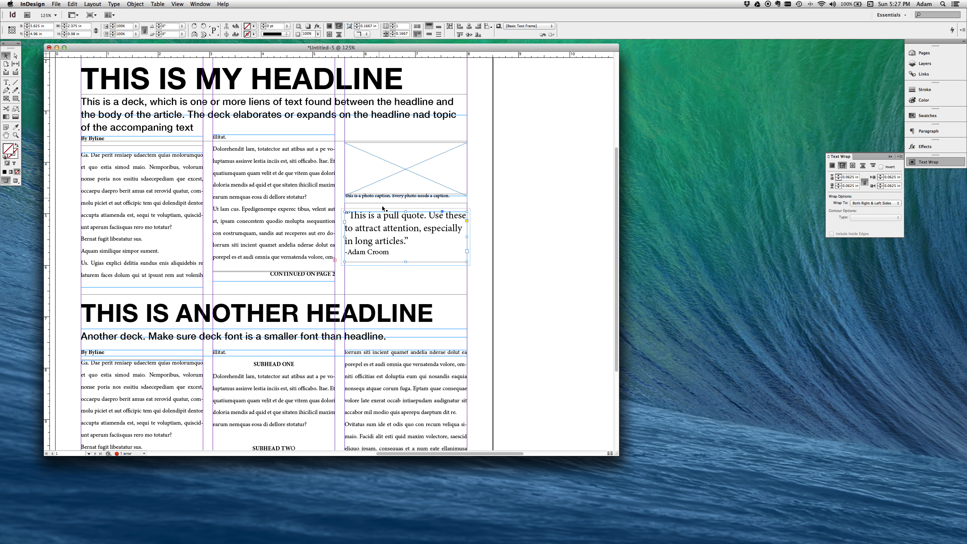
{"action": "key", "text": "w"}
{"action": "left_click", "coordinate": [351, 270]}
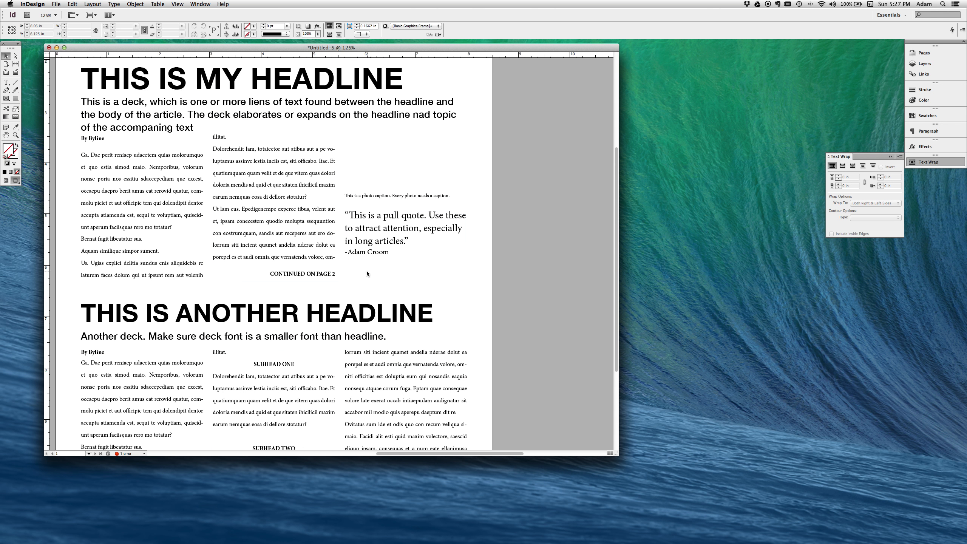
{"action": "key", "text": "w"}
{"action": "left_click_drag", "start_coordinate": [378, 230], "coordinate": [382, 248]}
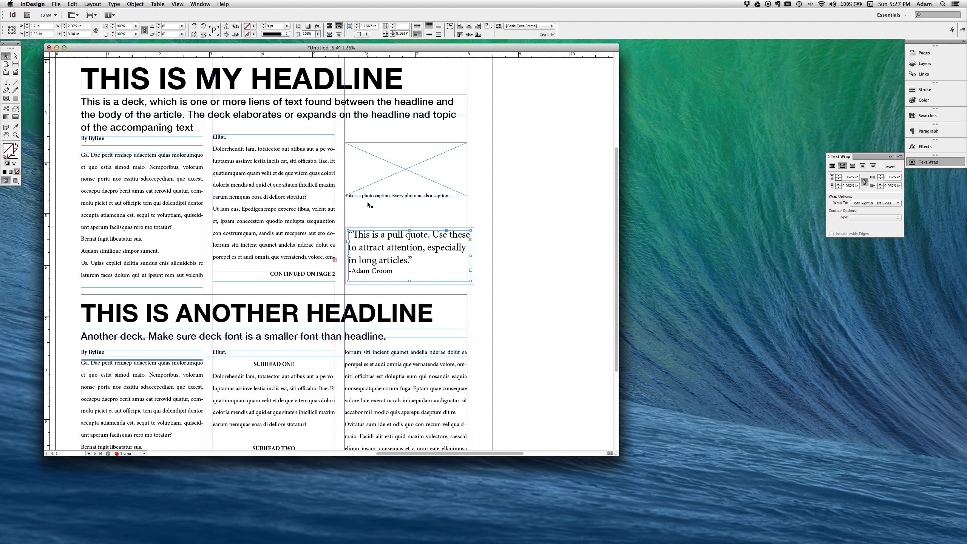
{"action": "left_click_drag", "start_coordinate": [368, 201], "coordinate": [369, 221]}
{"action": "left_click_drag", "start_coordinate": [372, 183], "coordinate": [373, 192]}
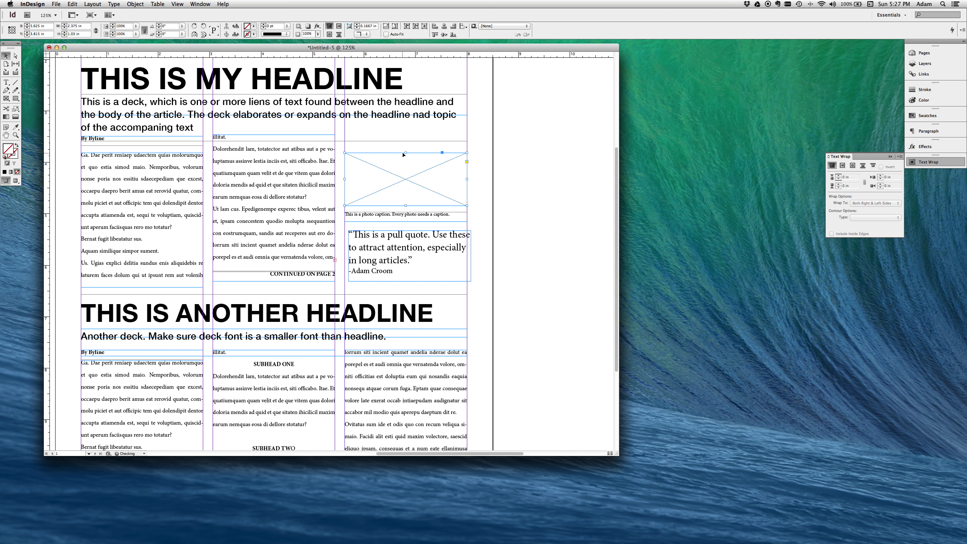
Make the image placeholder taller, tuck the caption under it, and nudge the pull quote left.
{"action": "left_click_drag", "start_coordinate": [405, 152], "coordinate": [406, 141]}
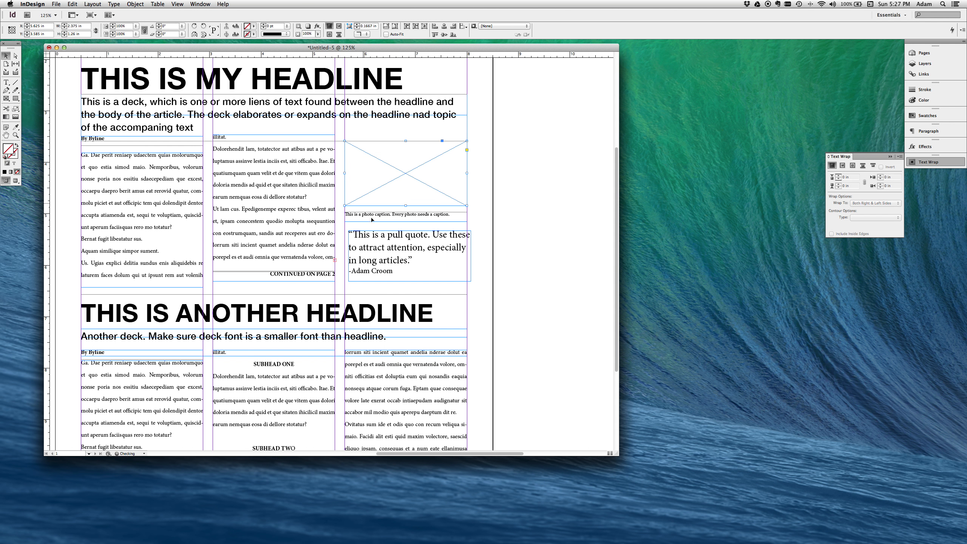
{"action": "left_click_drag", "start_coordinate": [408, 217], "coordinate": [408, 214]}
{"action": "left_click", "coordinate": [484, 218]}
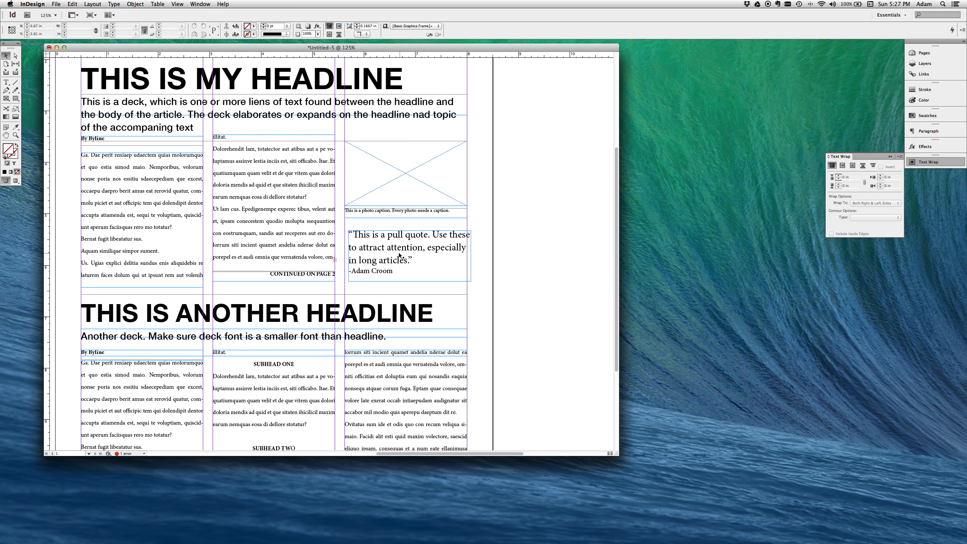
{"action": "left_click_drag", "start_coordinate": [399, 256], "coordinate": [395, 256]}
{"action": "left_click", "coordinate": [505, 231]}
{"action": "key", "text": "w"}
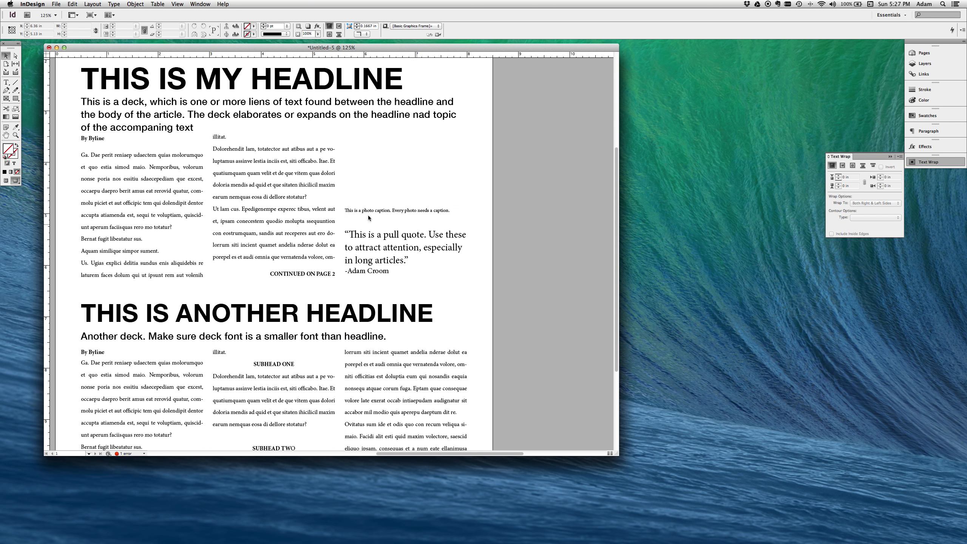
{"action": "left_click", "coordinate": [15, 135]}
Draw a horizontal rule across all three columns between the stories and show the Stroke panel.
{"action": "left_click", "coordinate": [240, 218], "text": "alt"}
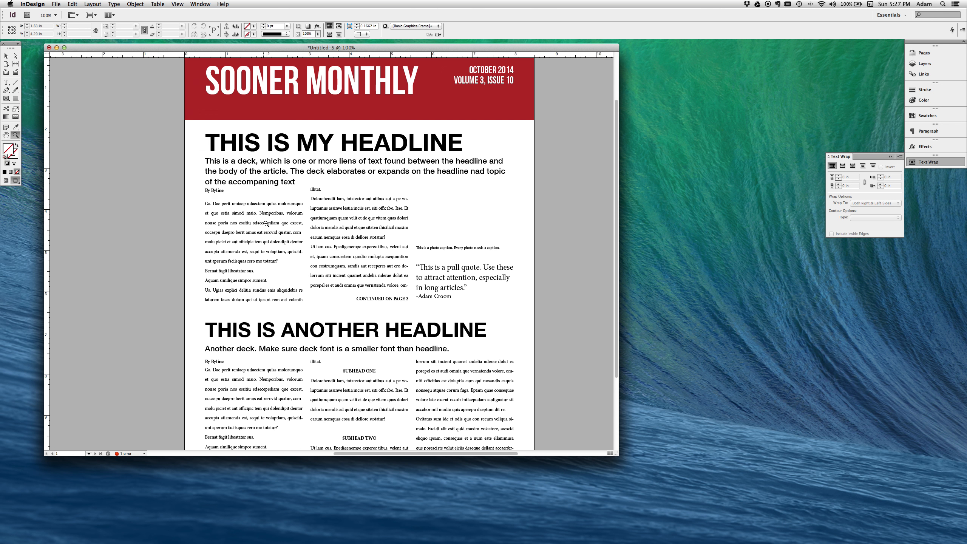
{"action": "left_click", "coordinate": [267, 224], "text": "alt"}
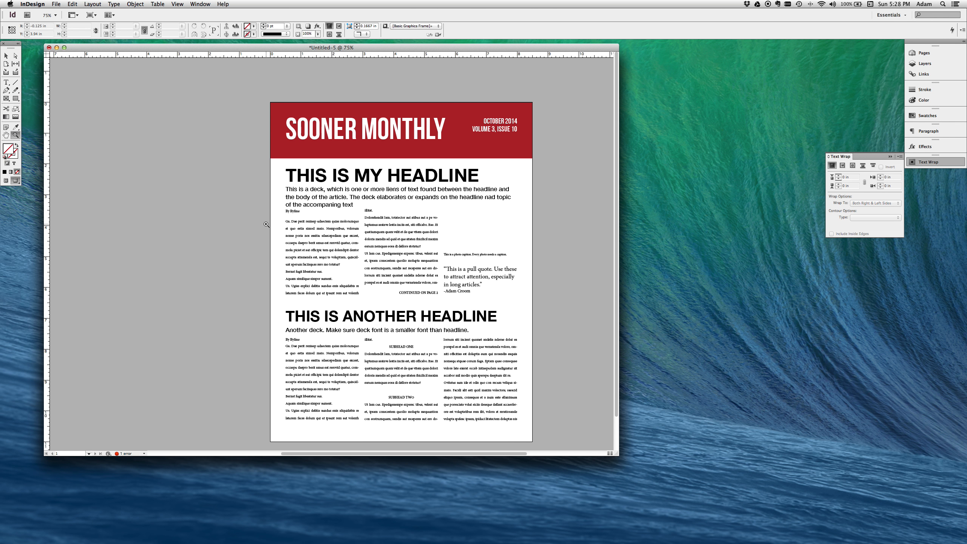
{"action": "left_click", "coordinate": [413, 298]}
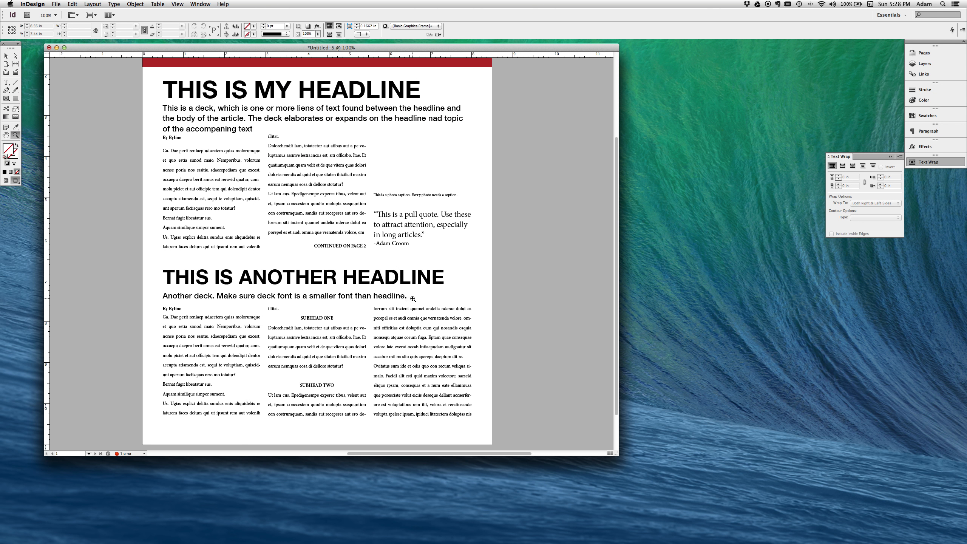
{"action": "left_click", "coordinate": [3, 57]}
{"action": "left_click", "coordinate": [16, 82]}
{"action": "key", "text": "w"}
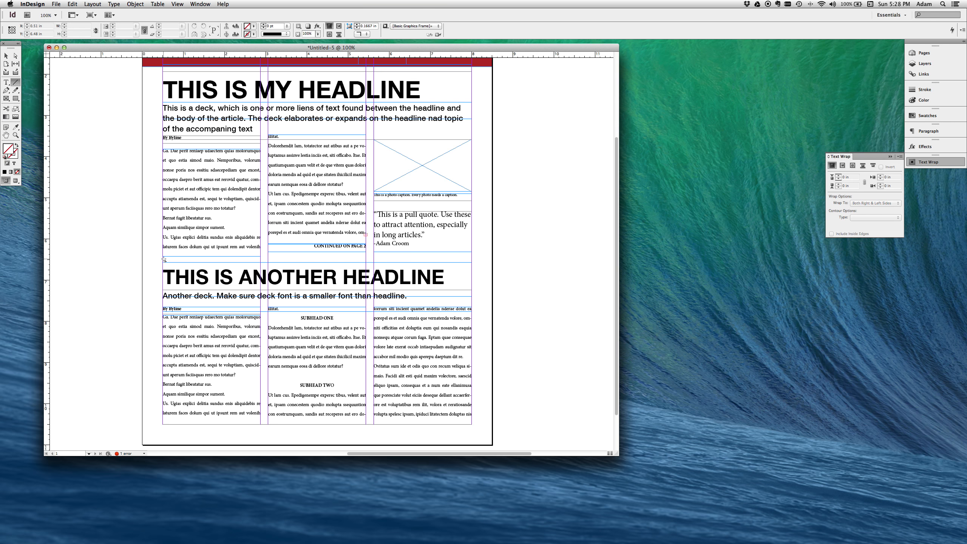
{"action": "left_click_drag", "start_coordinate": [163, 259], "coordinate": [472, 262]}
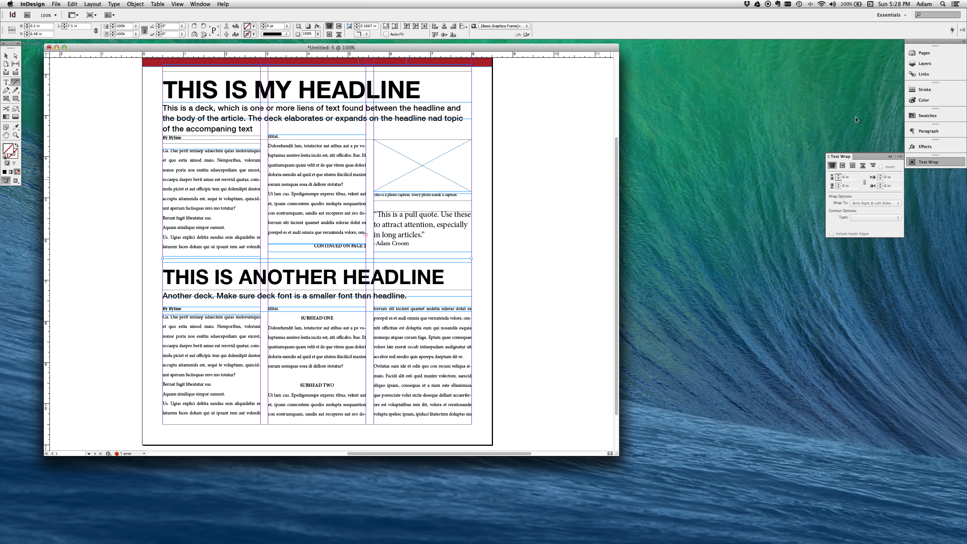
{"action": "left_click", "coordinate": [932, 90]}
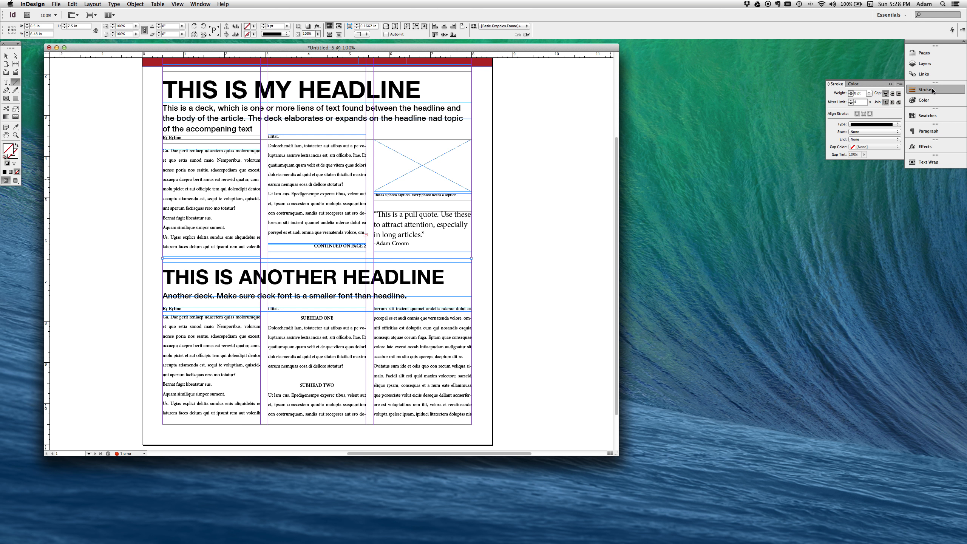
Set the dividing rule's stroke weight to 3 pt.
{"action": "left_click", "coordinate": [852, 92]}
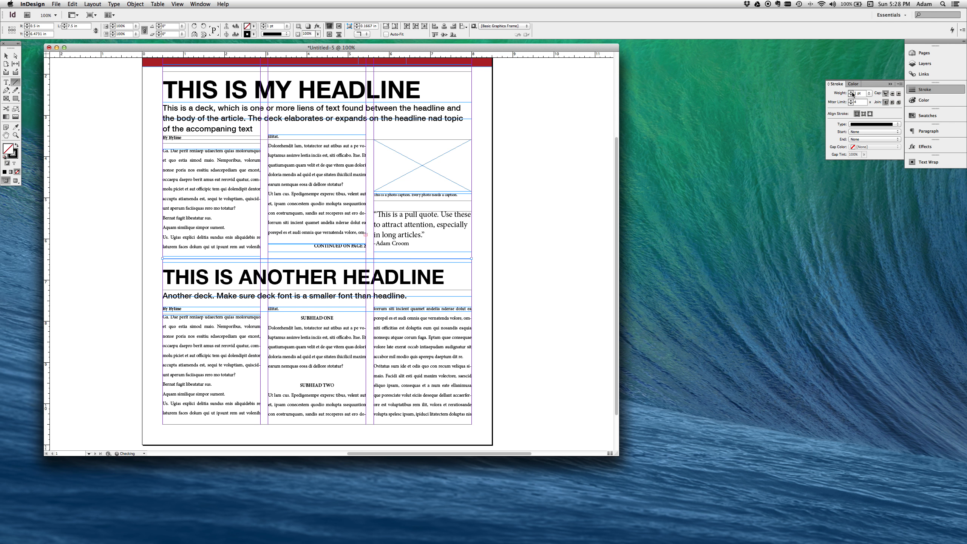
{"action": "left_click", "coordinate": [852, 93]}
{"action": "left_click", "coordinate": [852, 93]}
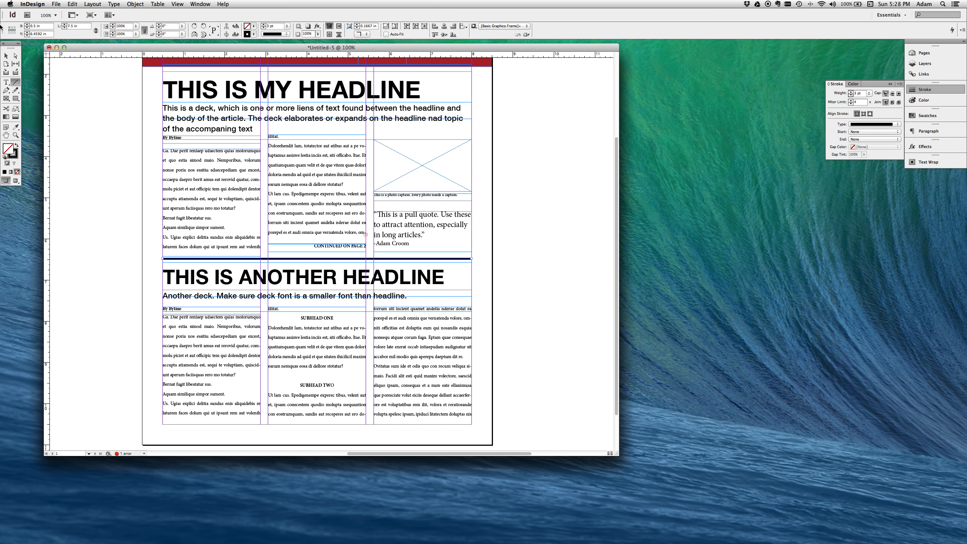
{"action": "left_click", "coordinate": [6, 55]}
{"action": "left_click", "coordinate": [80, 125]}
{"action": "key", "text": "w"}
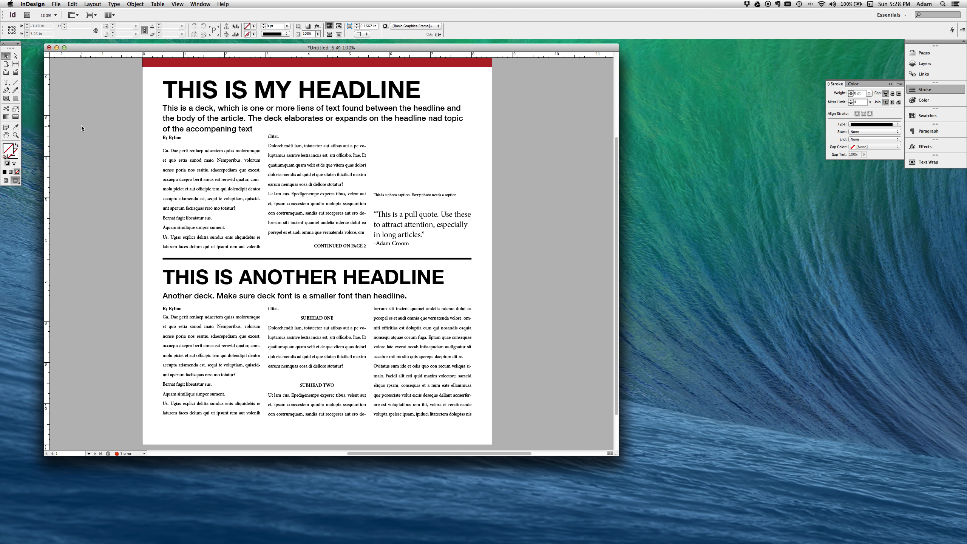
{"action": "key", "text": "w"}
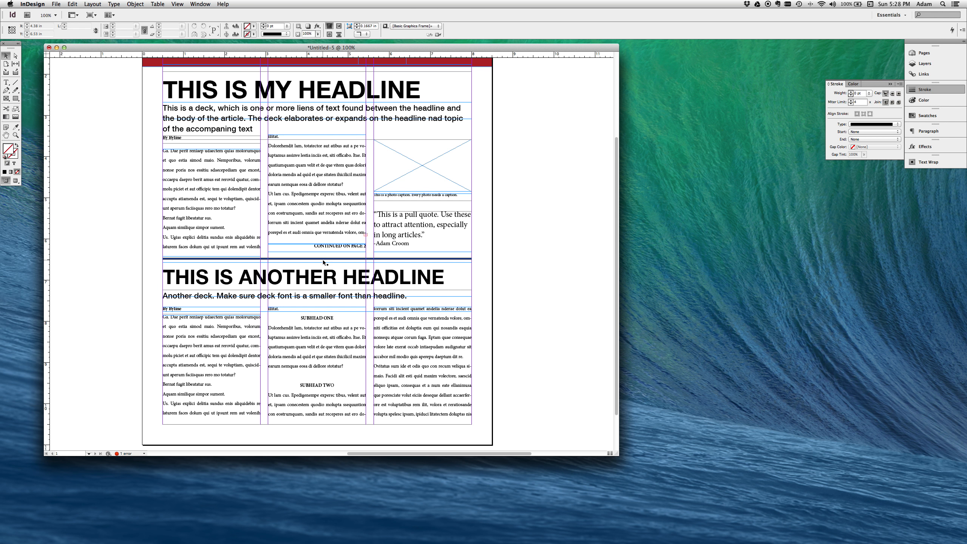
Change the rule's stroke type to Japanese Dots and preview the page.
{"action": "left_click", "coordinate": [322, 261]}
{"action": "left_click", "coordinate": [896, 131]}
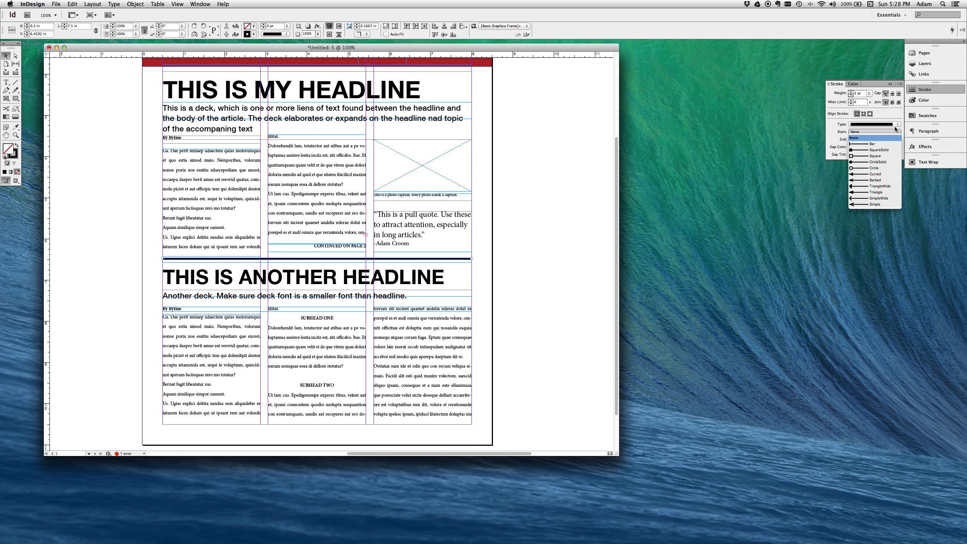
{"action": "left_click", "coordinate": [895, 125]}
{"action": "left_click", "coordinate": [896, 124]}
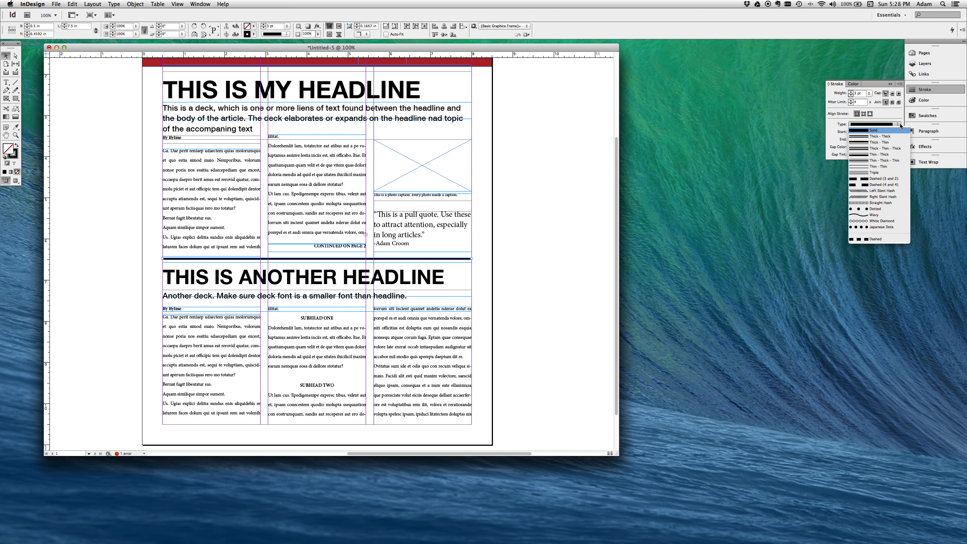
{"action": "left_click", "coordinate": [896, 227]}
{"action": "left_click", "coordinate": [522, 212]}
{"action": "key", "text": "w"}
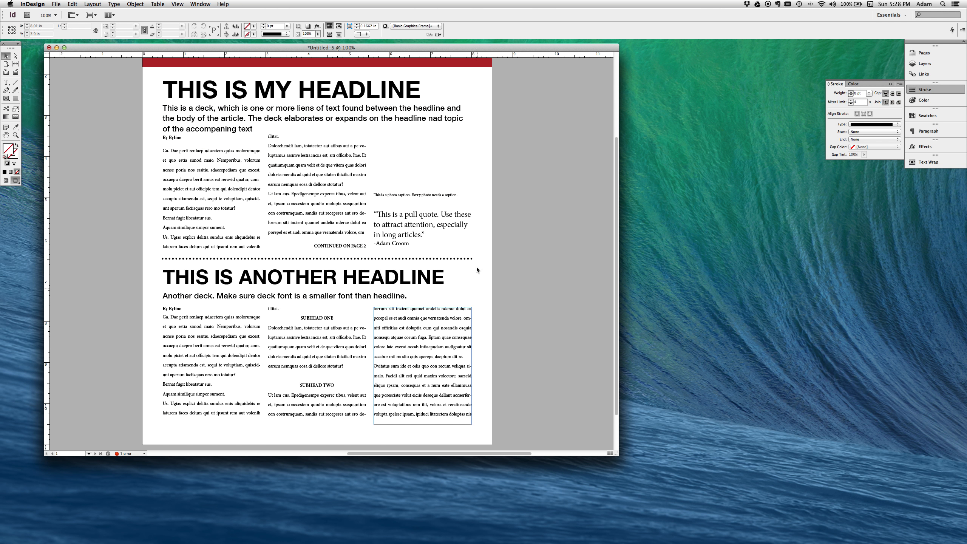
{"action": "scroll", "coordinate": [414, 322], "scroll_direction": "up", "scroll_amount": 2}
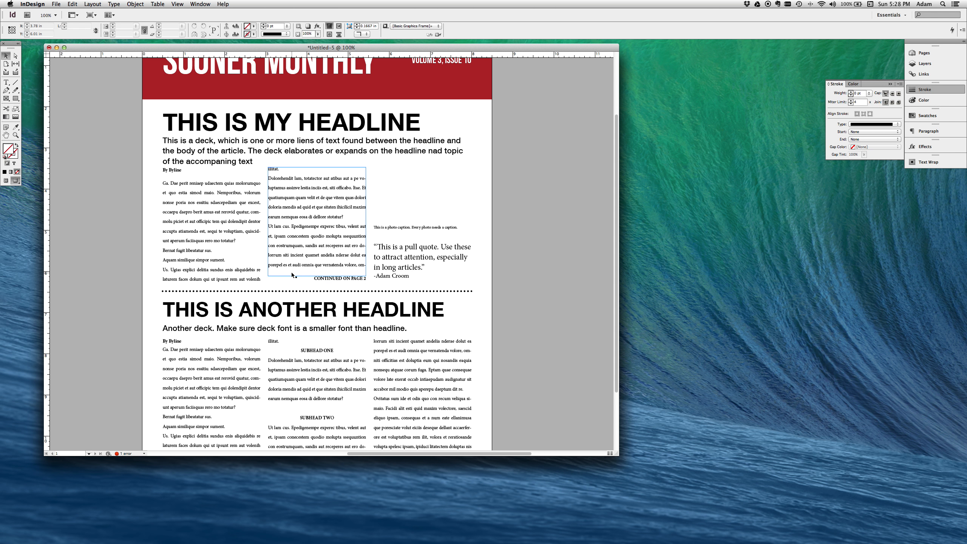
Nudge the first story's byline frame down under the deck, then zoom out to 75%.
{"action": "left_click_drag", "start_coordinate": [164, 172], "coordinate": [164, 175]}
{"action": "scroll", "coordinate": [398, 172], "scroll_direction": "up", "scroll_amount": 5}
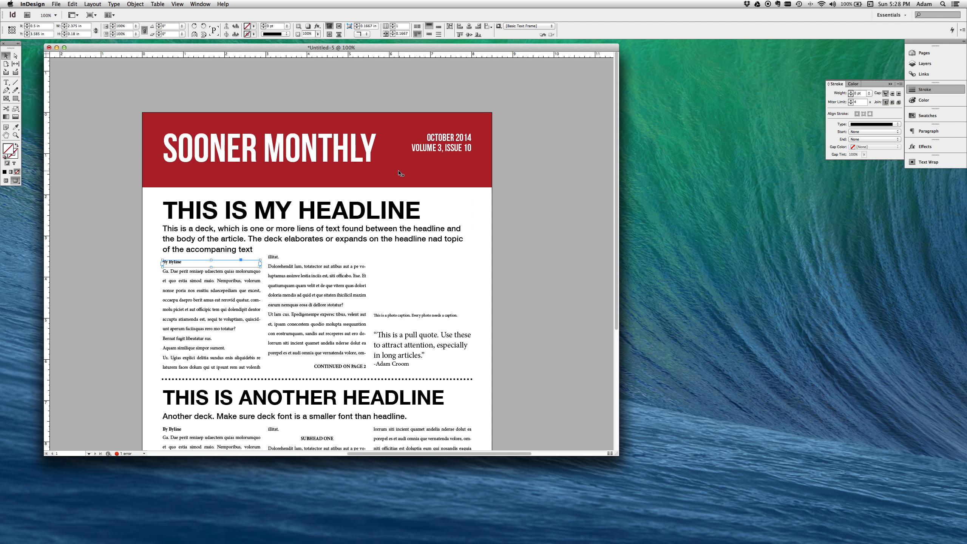
{"action": "scroll", "coordinate": [398, 174], "scroll_direction": "down", "scroll_amount": 7}
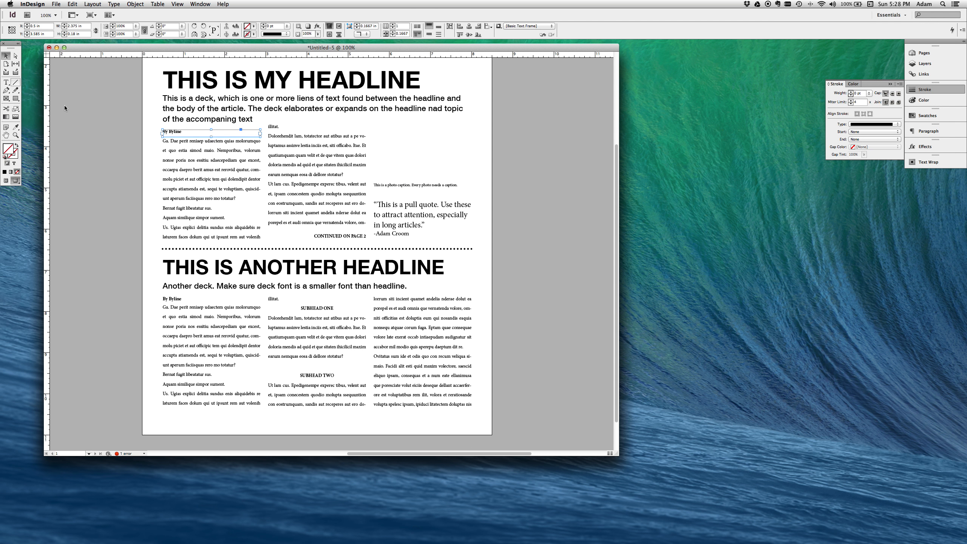
{"action": "key", "text": "w"}
{"action": "left_click", "coordinate": [18, 138]}
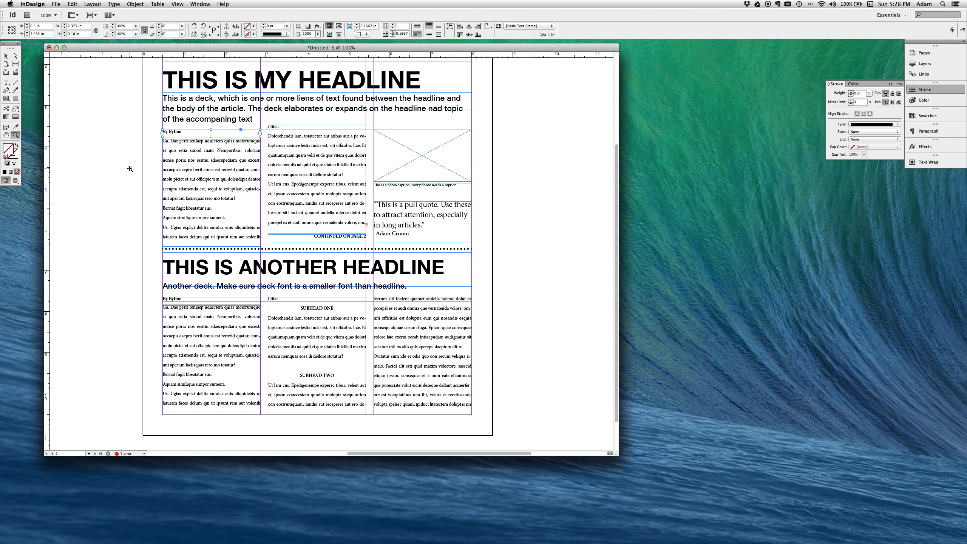
{"action": "left_click", "coordinate": [129, 169], "text": "alt"}
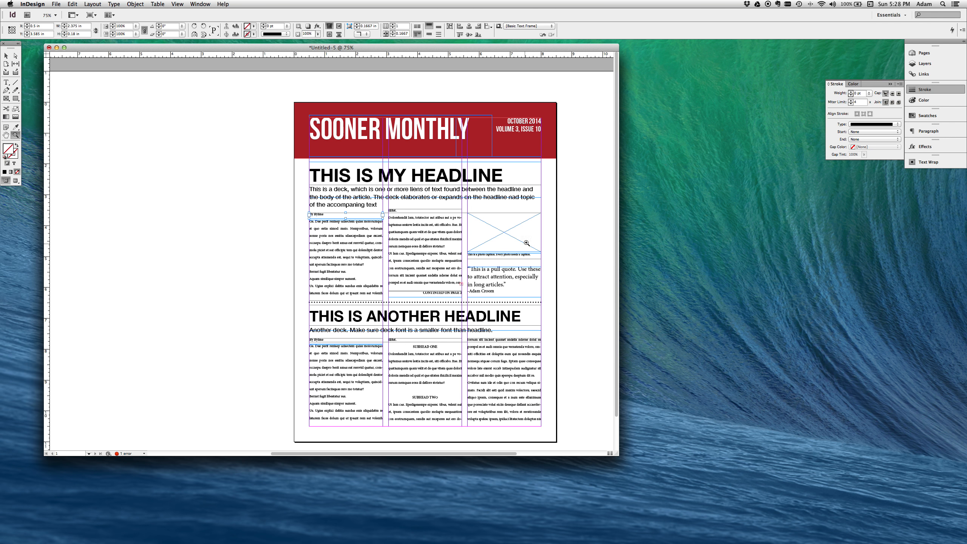